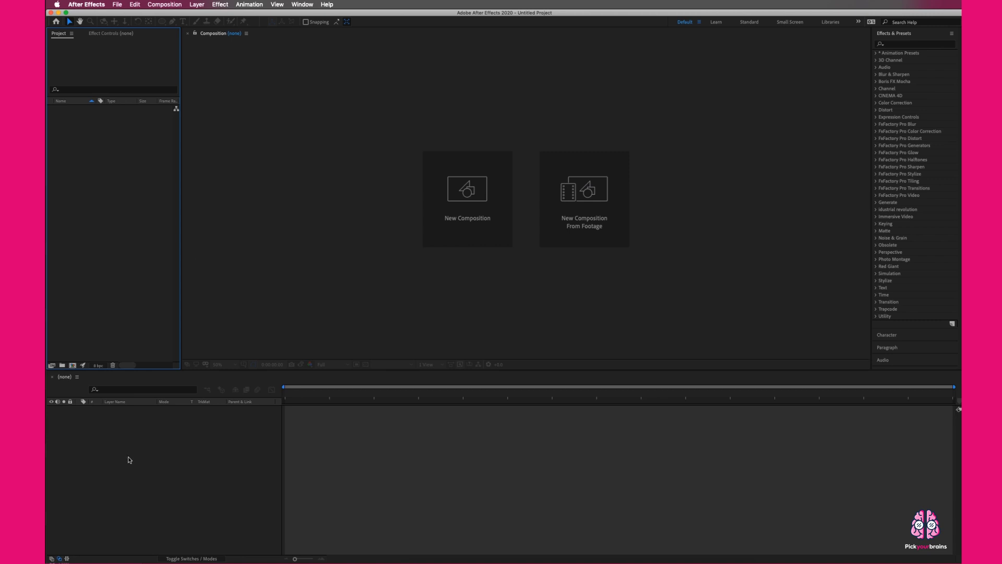
Create a composition named "dont want this" and remove it from the project
left_click(73, 365)
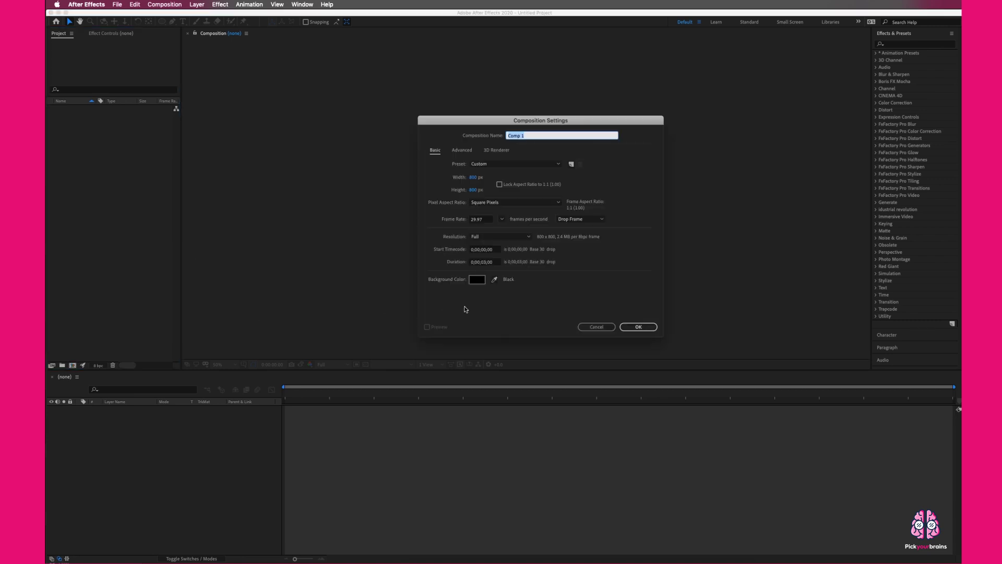
type("dont want this")
key("Return")
left_click_drag(64, 111, 114, 370)
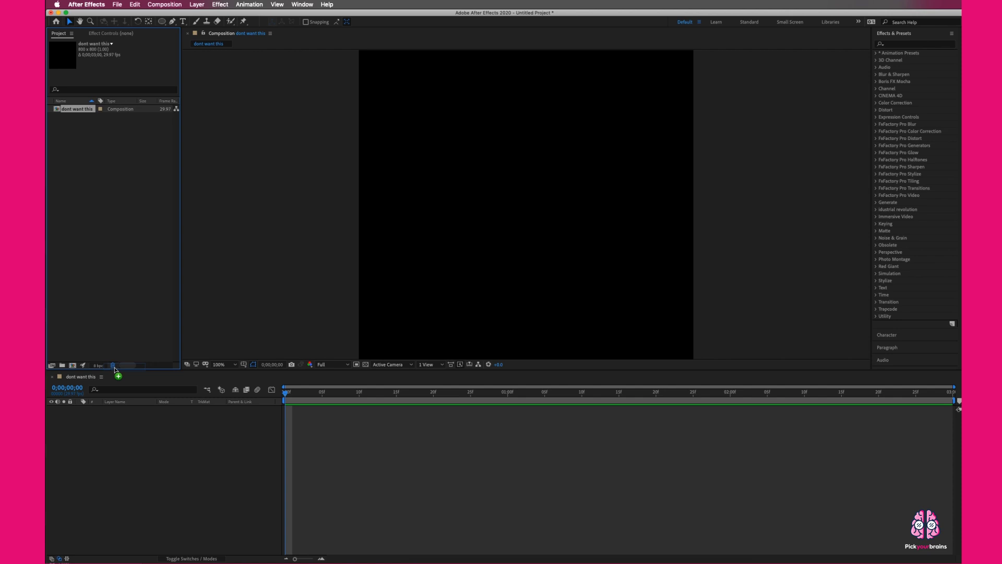
left_click_drag(115, 370, 115, 370)
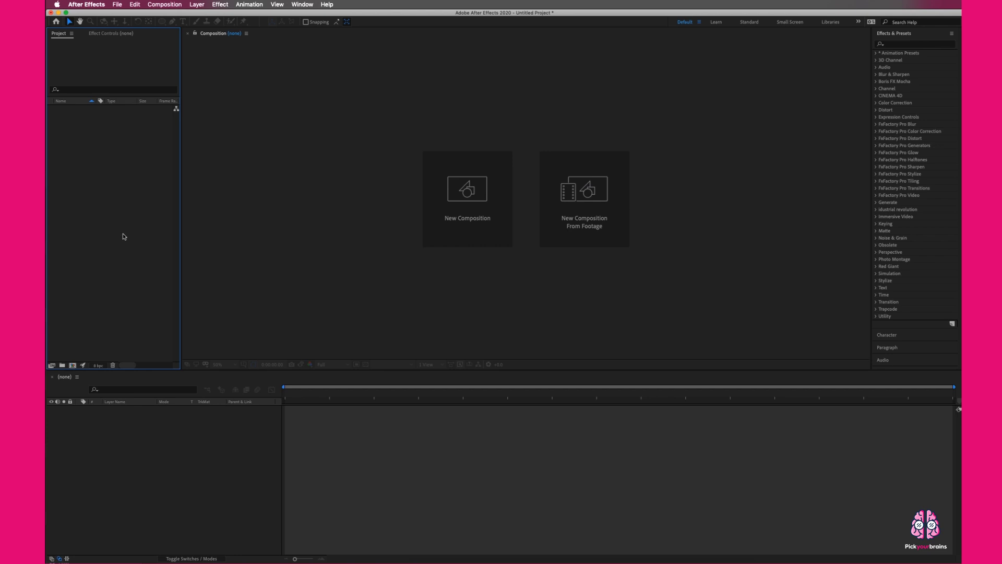
Create a 500 × 500 px composition named "Delete" with a duration of 2 seconds
left_click(164, 4)
left_click(175, 14)
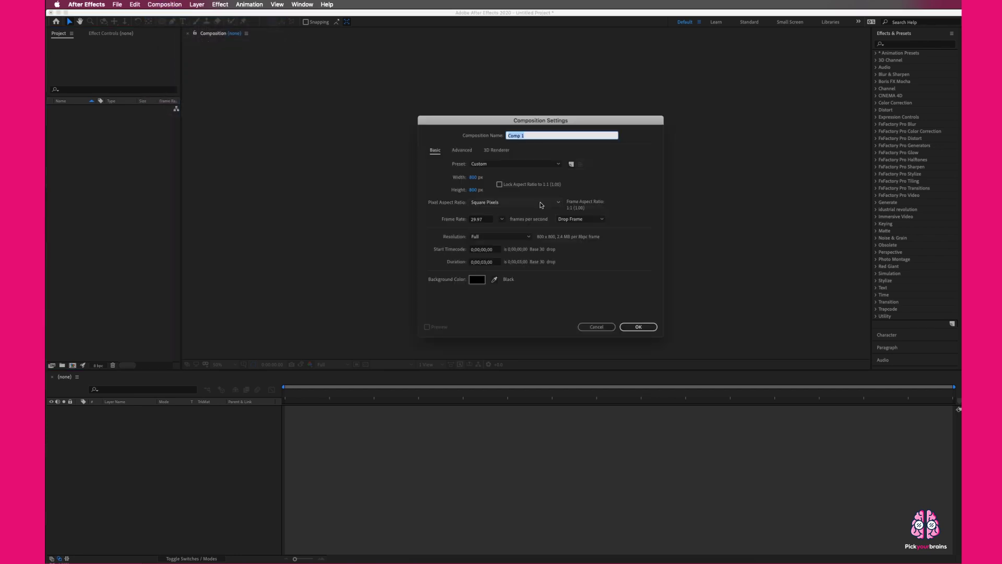
left_click(479, 177)
type("500")
key("Tab")
type("500")
left_click(504, 135)
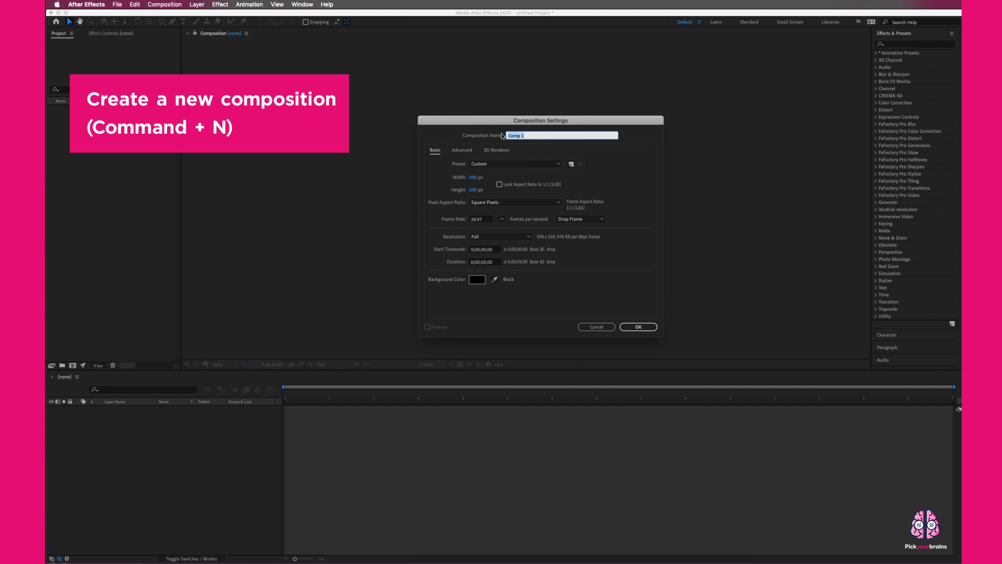
type("Delete")
left_click(486, 262)
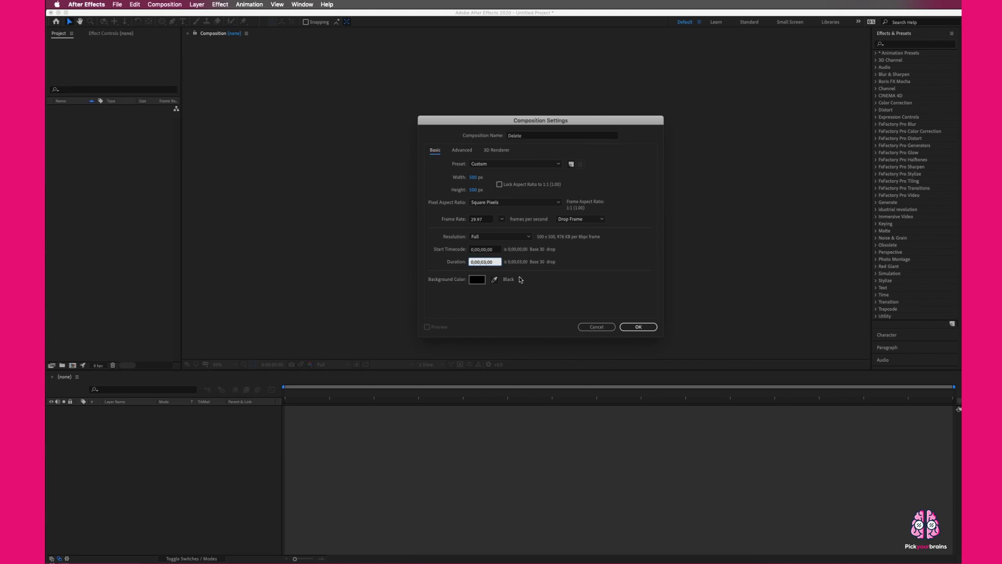
key("BackSpace")
type("2")
key("Return")
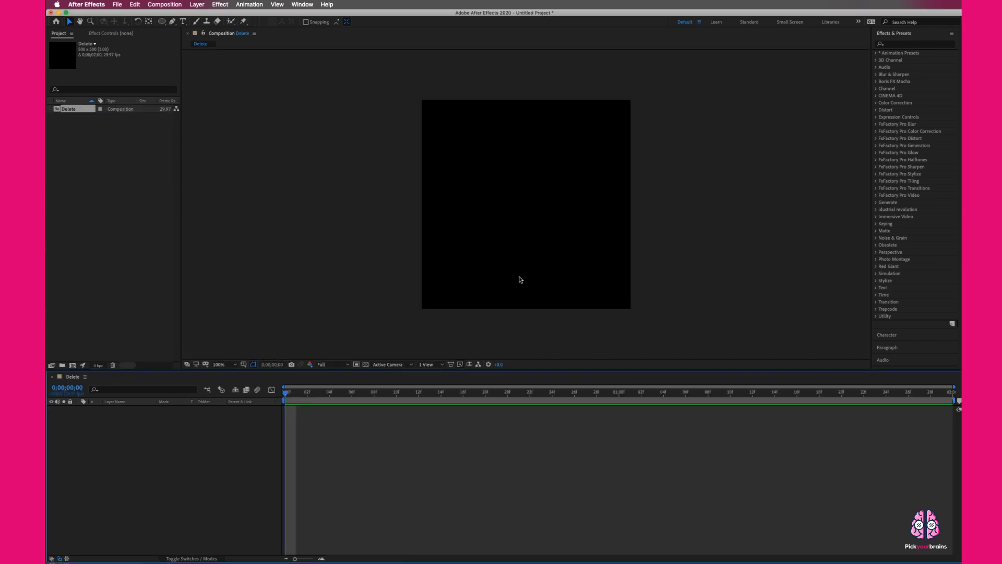
Add a shape layer to the composition and set its shape style to no fill with a white FFFFFF stroke
right_click(227, 451)
mouse_move(245, 456)
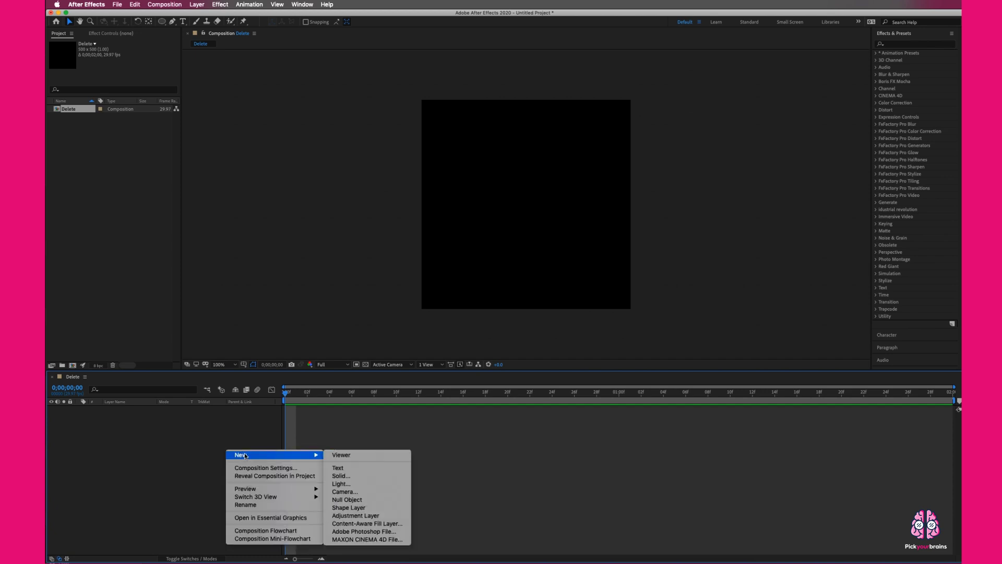
left_click(344, 508)
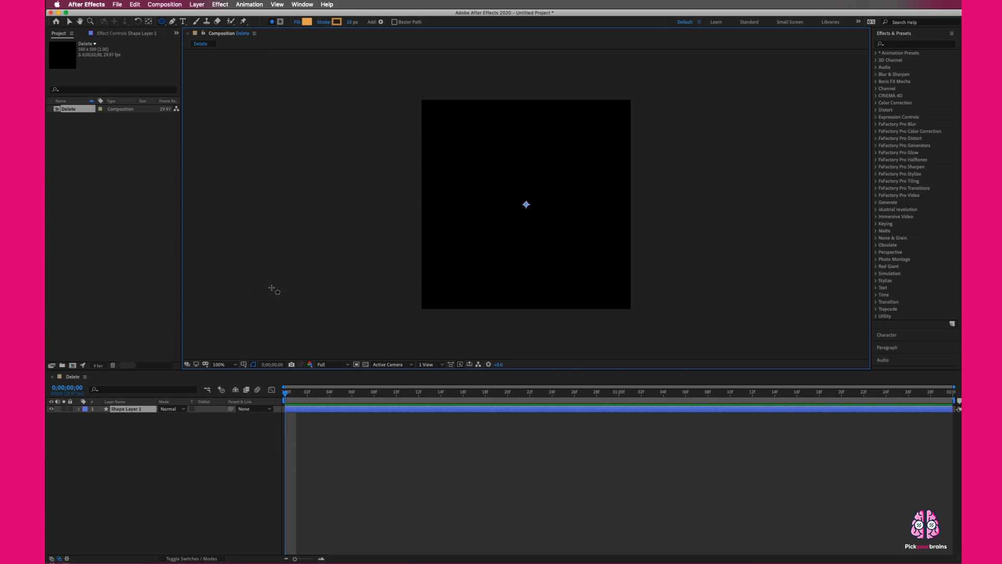
left_click(298, 22)
left_click(463, 266)
left_click(531, 314)
left_click(336, 22)
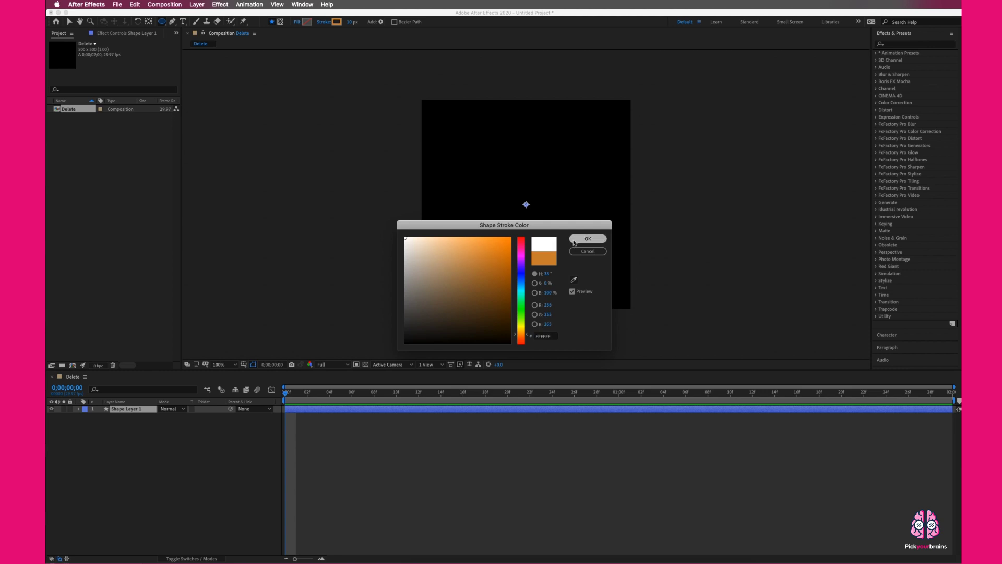
left_click(588, 238)
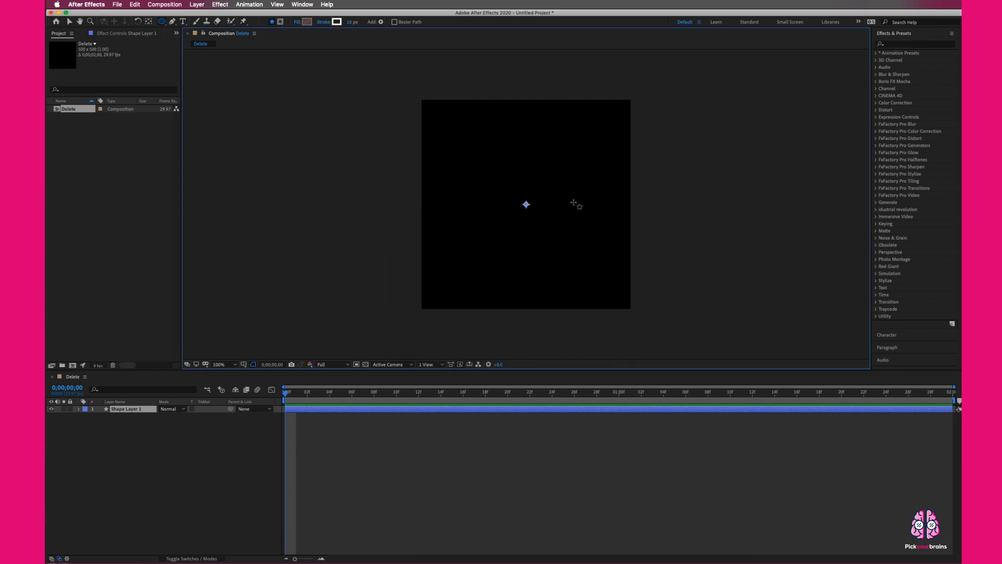
Draw an upright rounded rectangle near the composition's centre and rename its layer "Base of bin"
left_click_drag(161, 22, 215, 33)
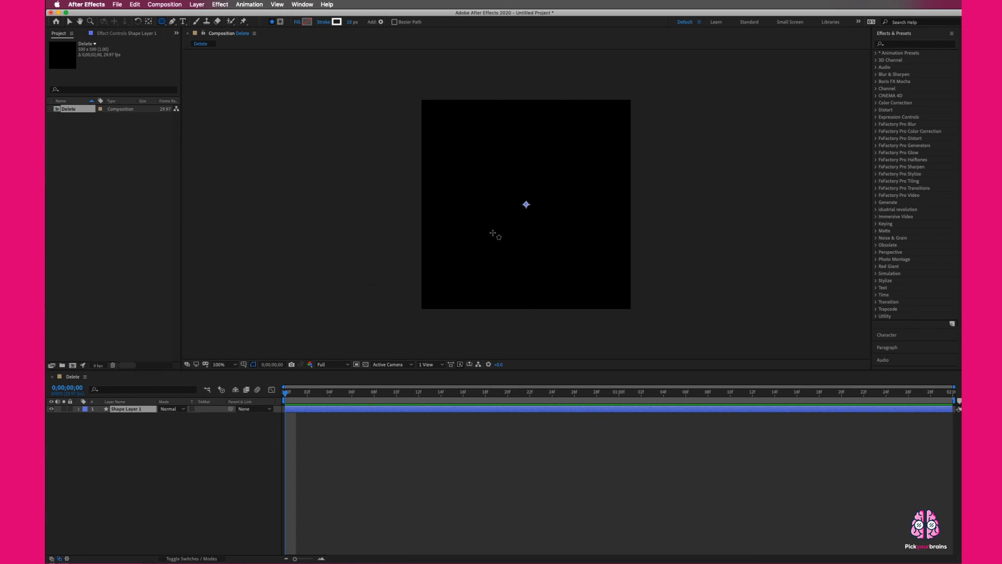
left_click_drag(491, 175, 562, 270)
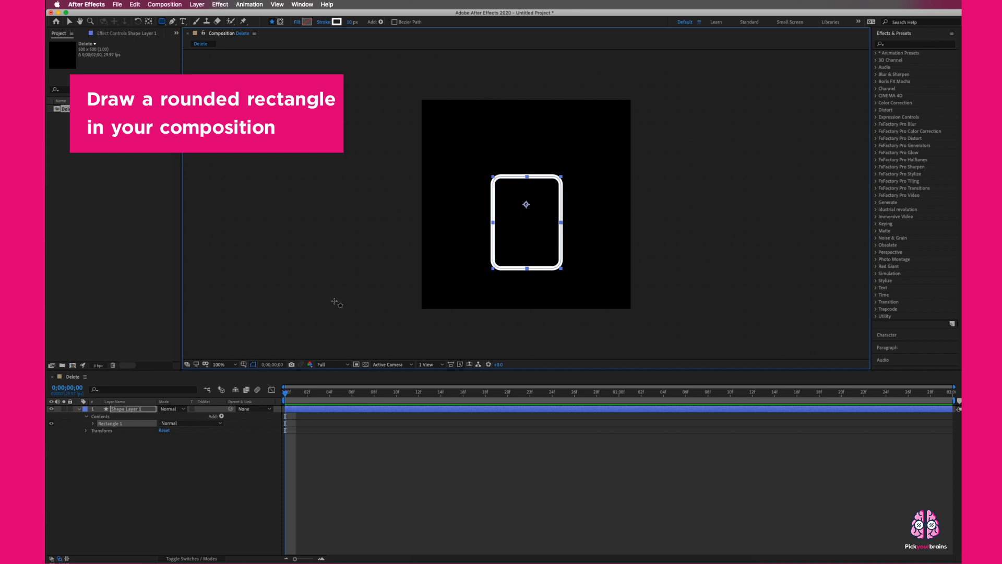
left_click(137, 410)
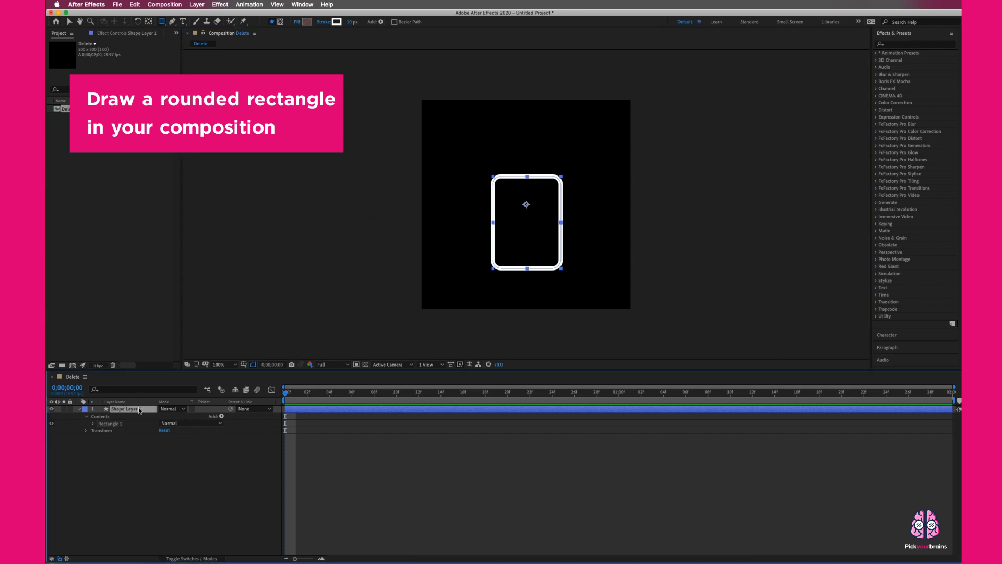
right_click(138, 411)
left_click(159, 551)
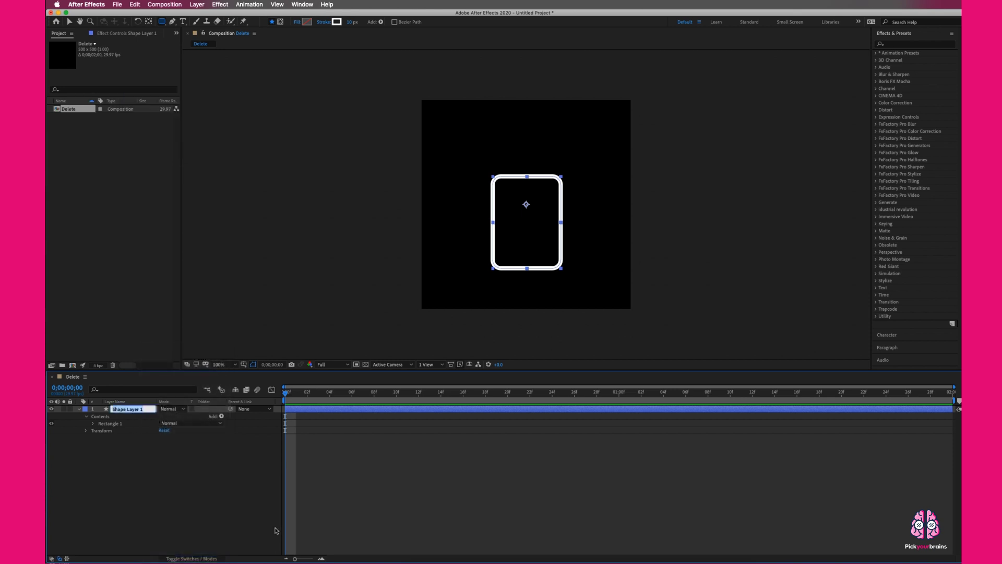
type("Base of bin")
key("Return")
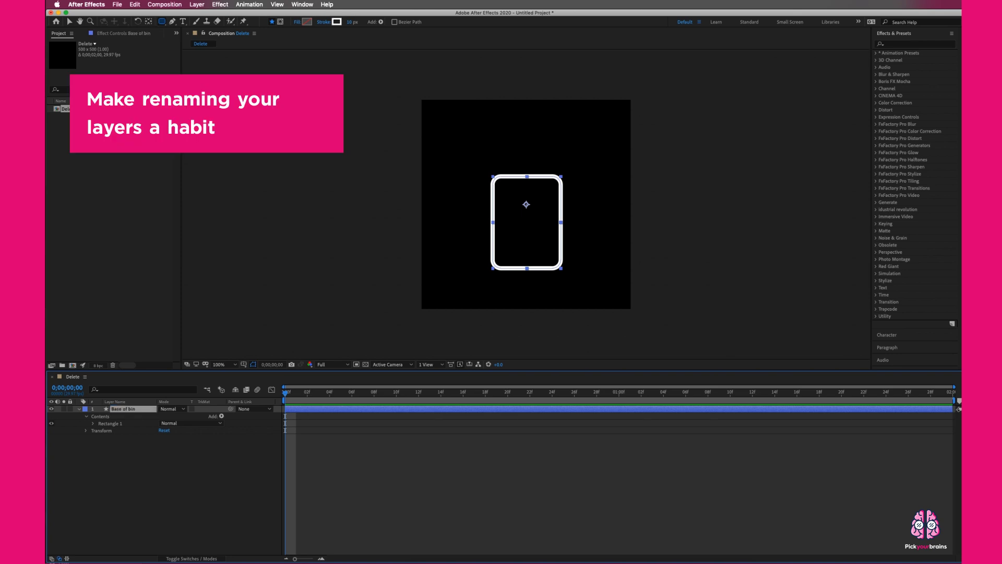
Collapse the Base of bin layer and move its anchor point to the centre of the rectangle
left_click(79, 409)
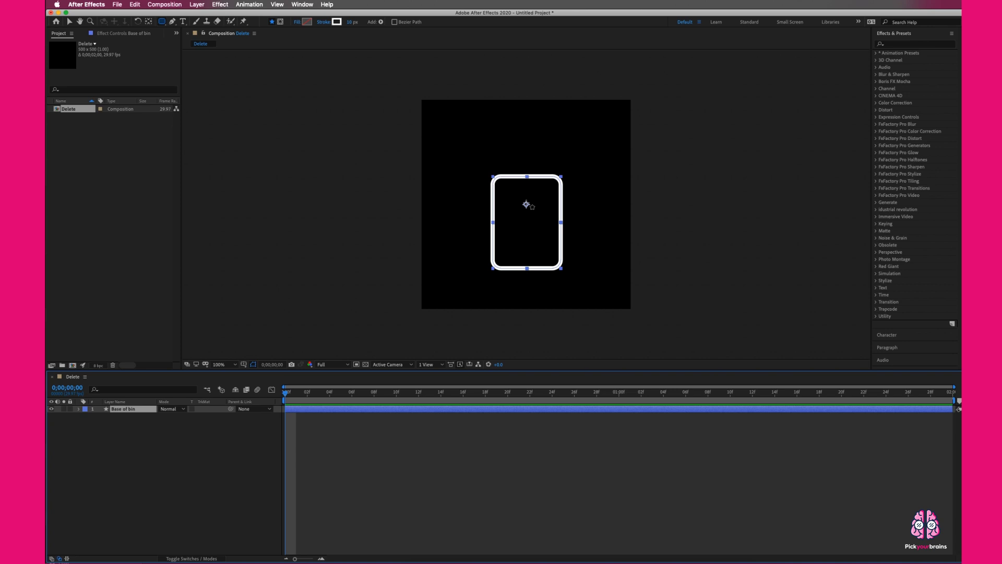
key("y")
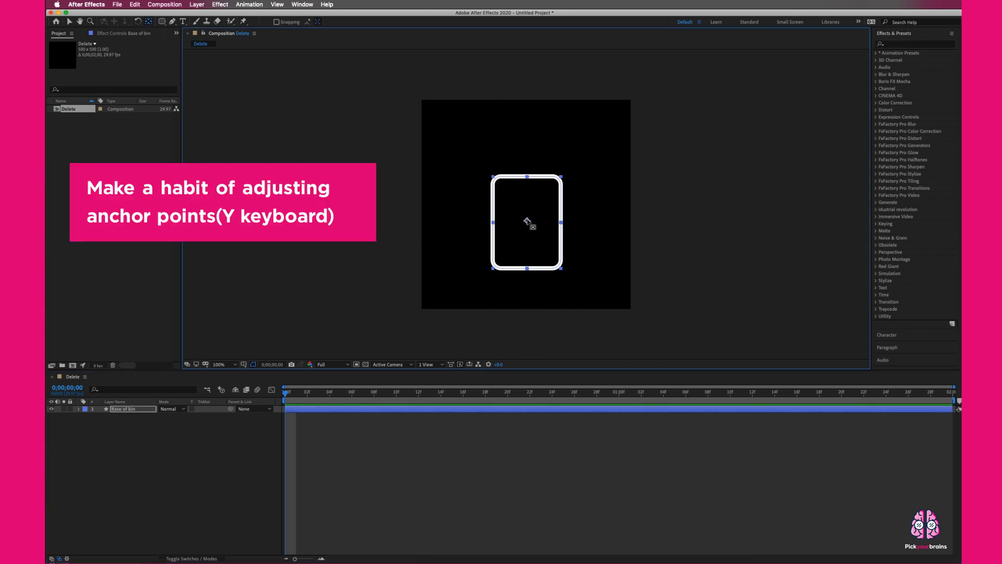
key("q")
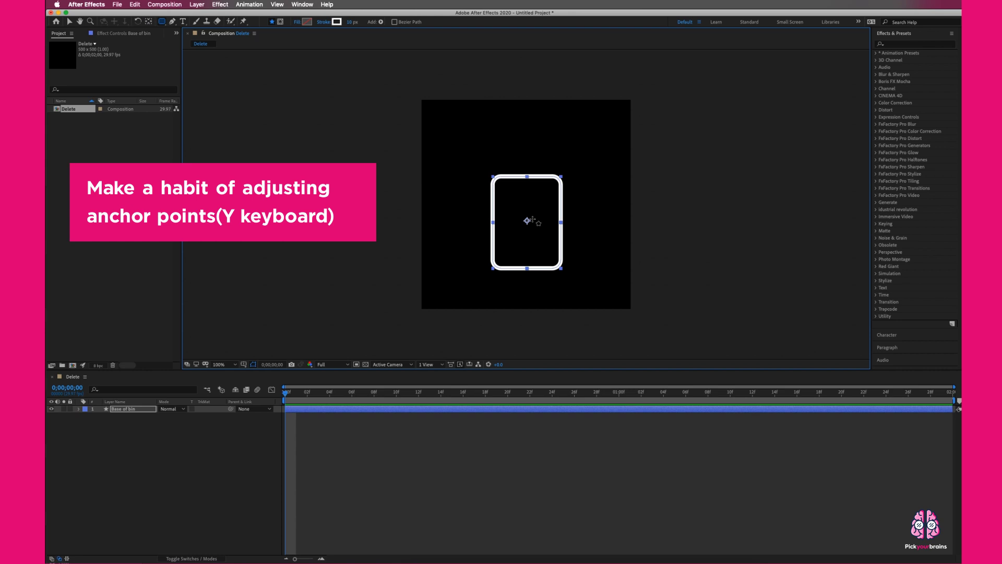
Add a second shape layer above the Base of bin layer
left_click(169, 434)
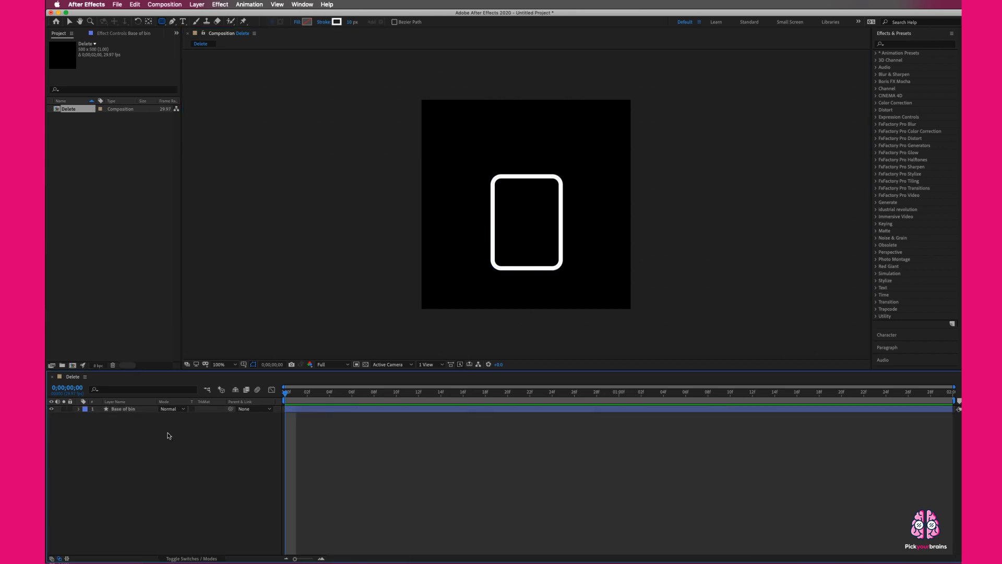
right_click(135, 434)
mouse_move(214, 439)
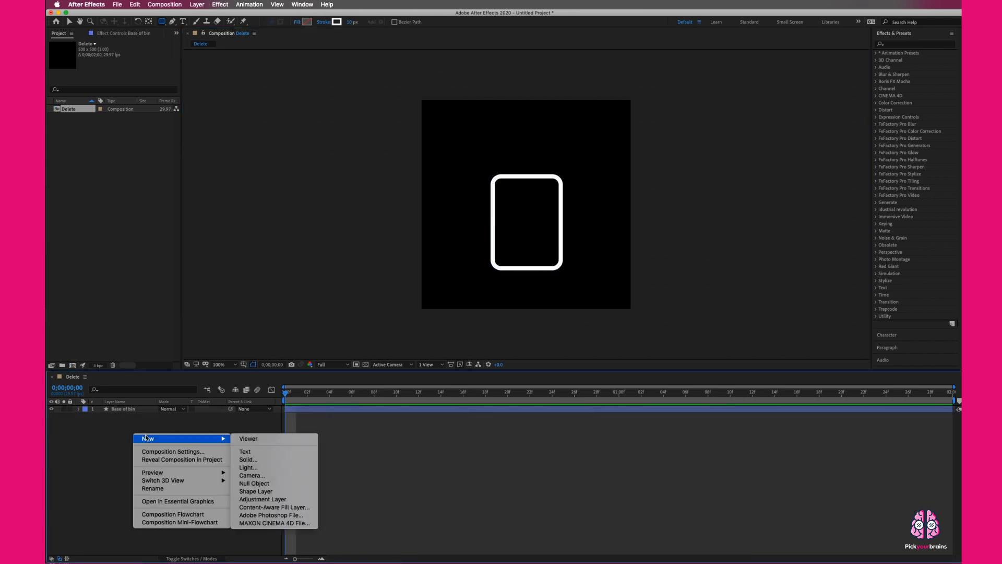
left_click(264, 491)
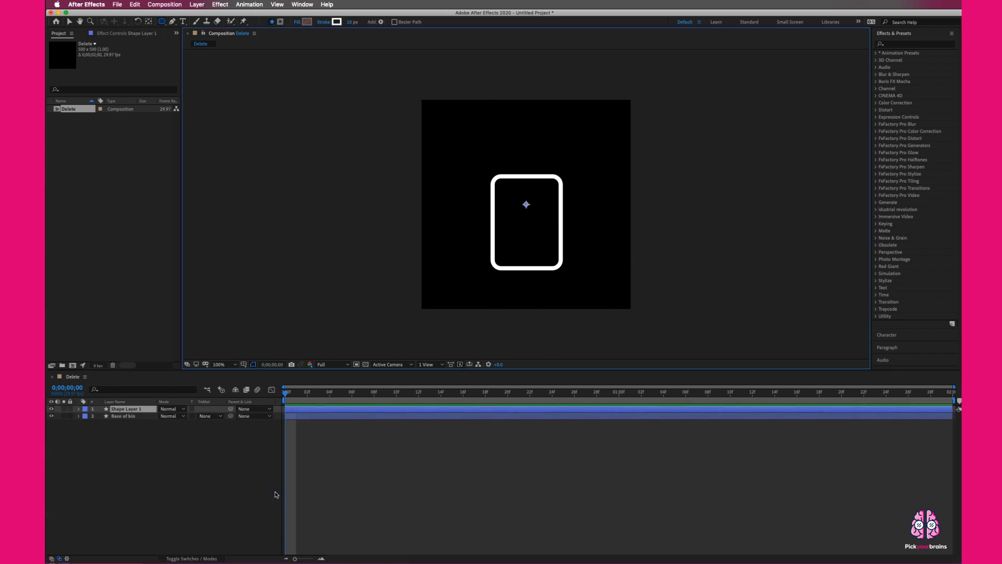
Try drawing a wide rounded rectangle inside the Base of bin layer, and delete it from the layer's contents
left_click(141, 416)
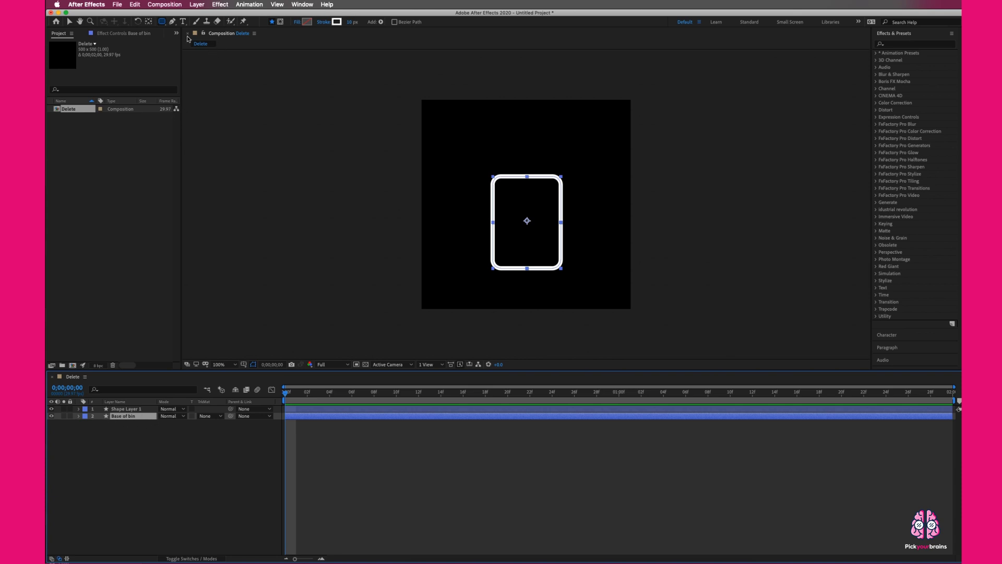
left_click_drag(464, 164, 593, 191)
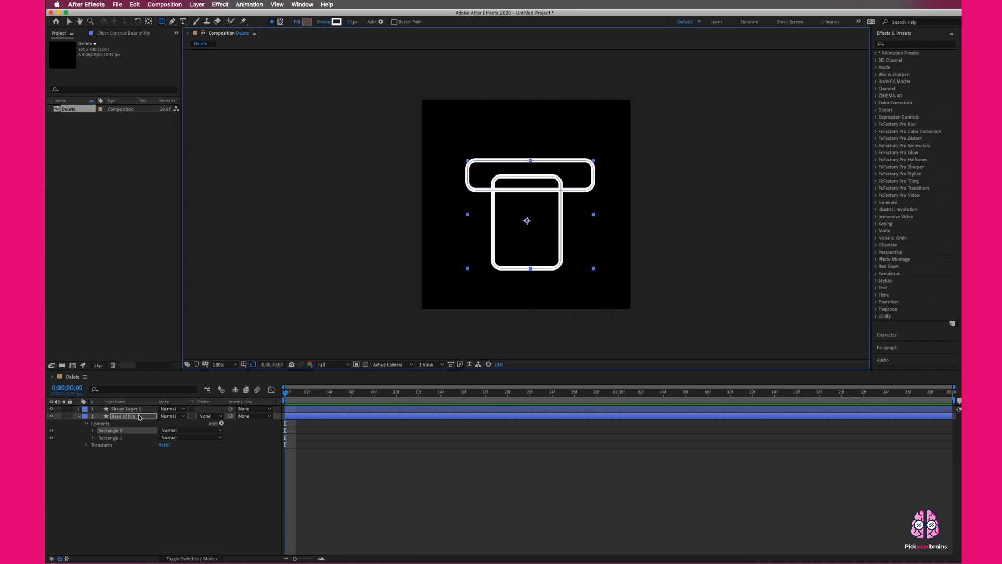
left_click(131, 431)
key("Delete")
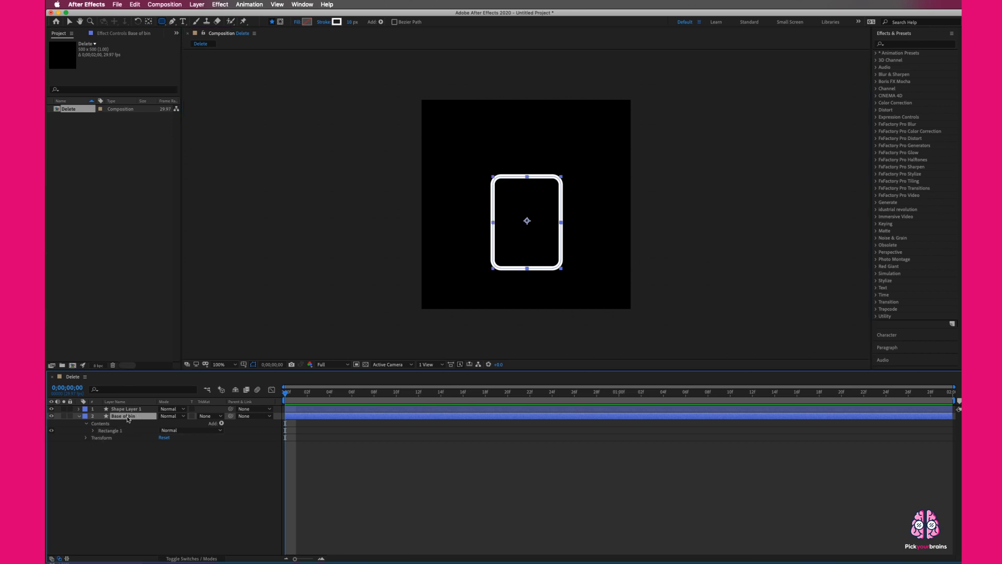
left_click(79, 416)
Draw a wide rounded rectangle on Shape Layer 1 as the lid over the bin's upper edge, and fill it with black
left_click(123, 409)
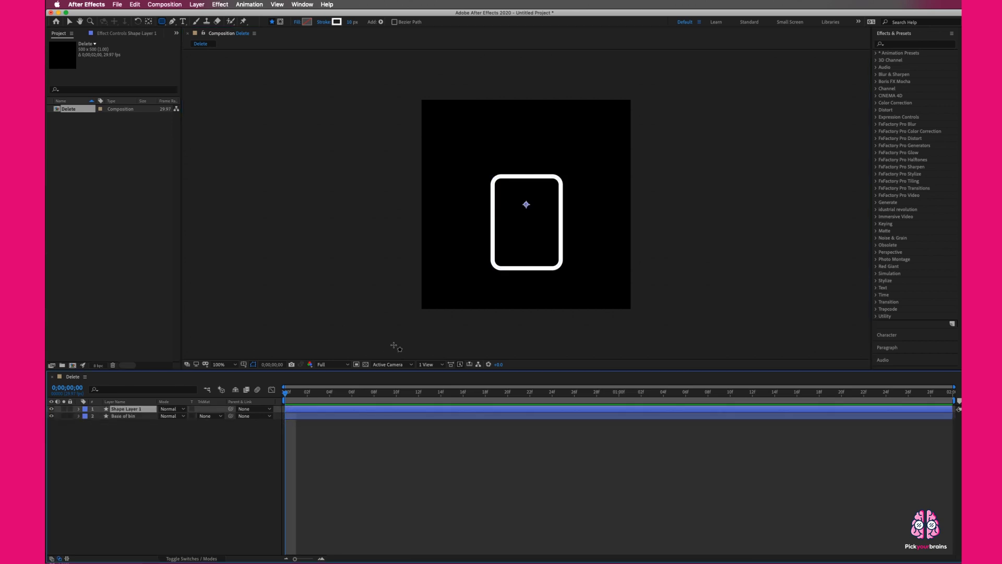
left_click_drag(475, 160, 579, 186)
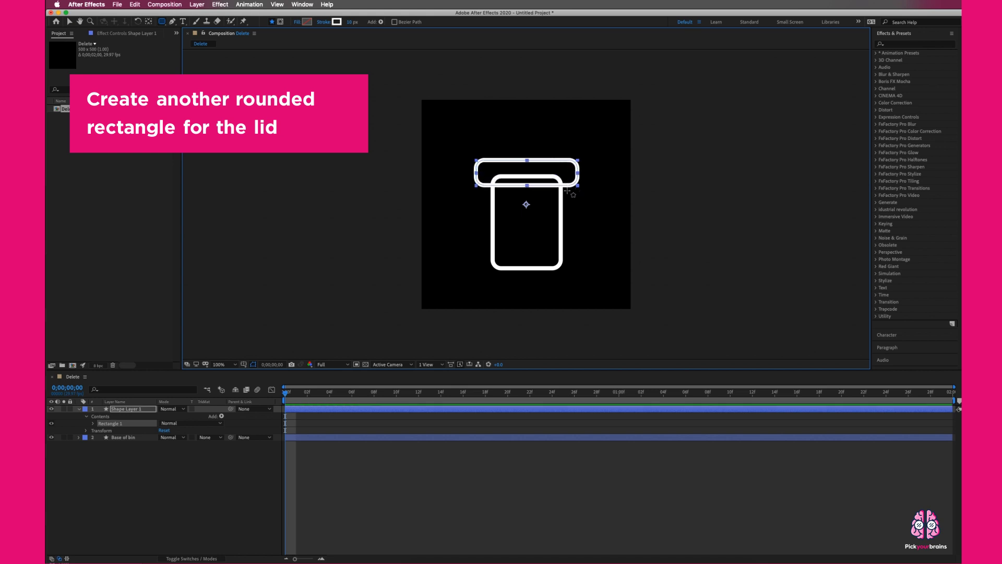
left_click(307, 21)
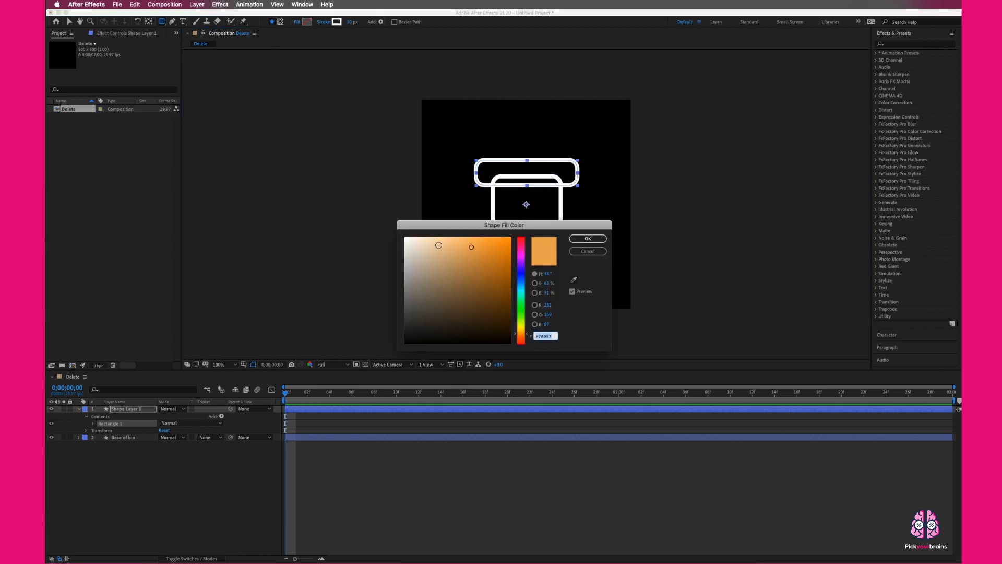
left_click(588, 239)
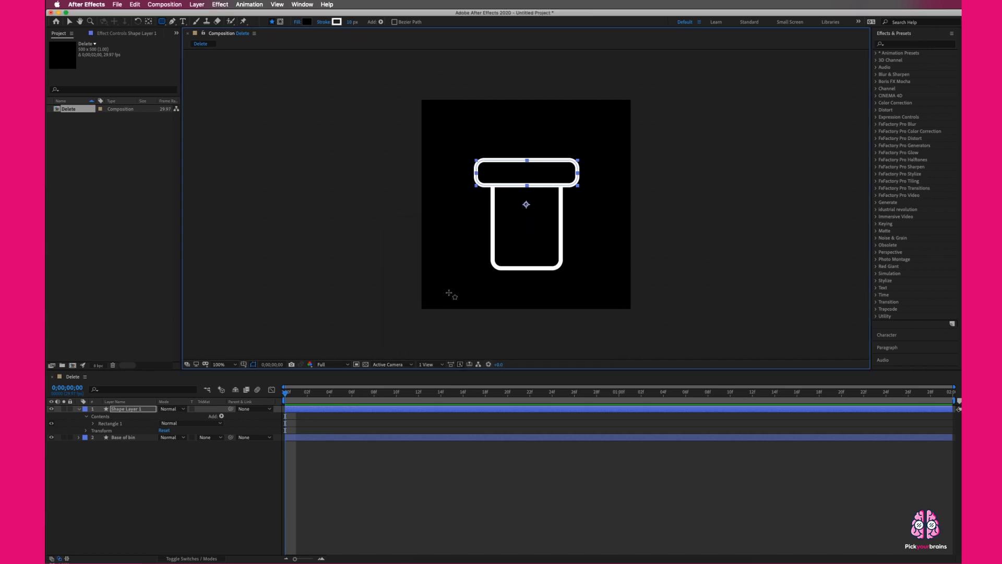
Move the lid layer's anchor point to the lid's lower-right corner
left_click(140, 410)
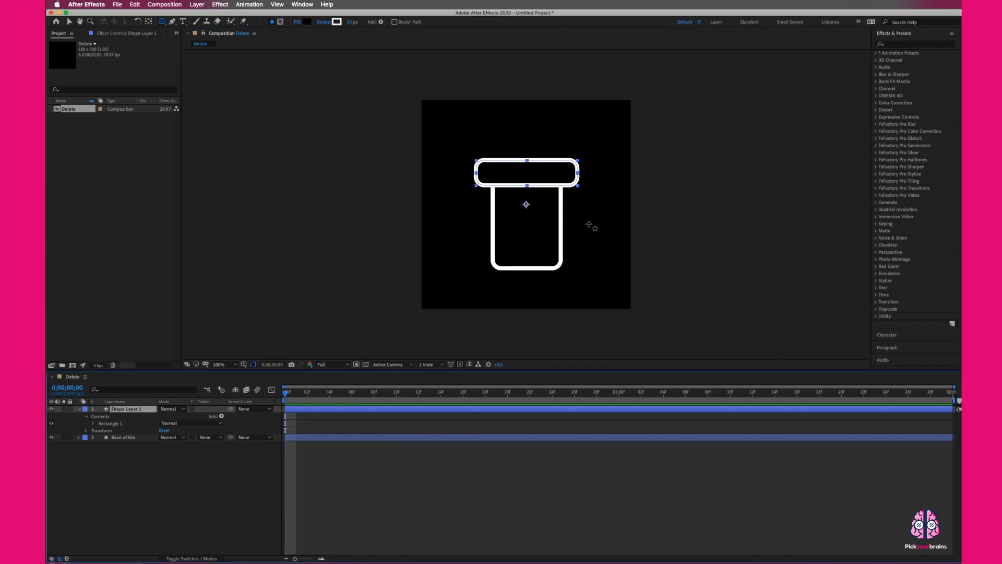
left_click(526, 205)
key("v")
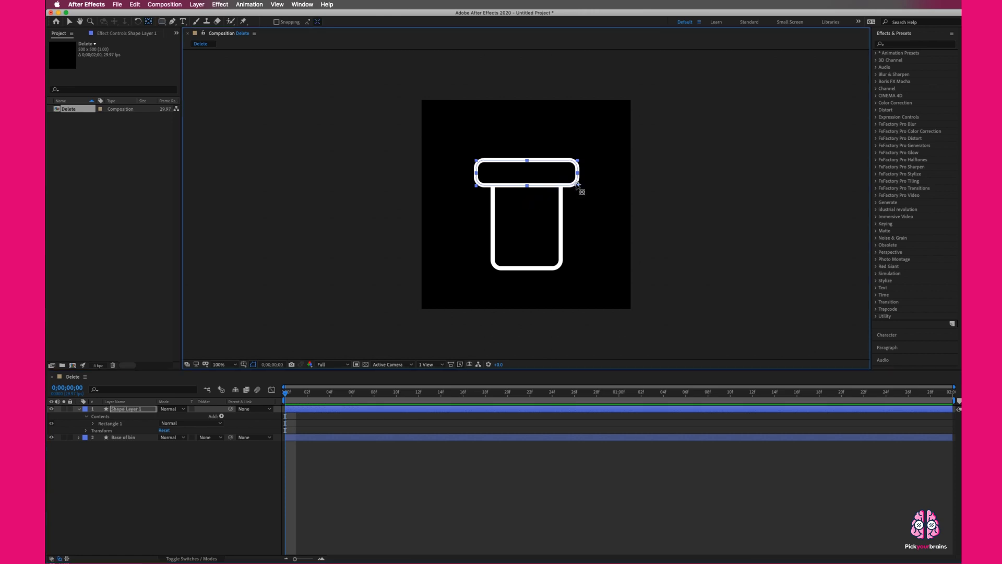
key("q")
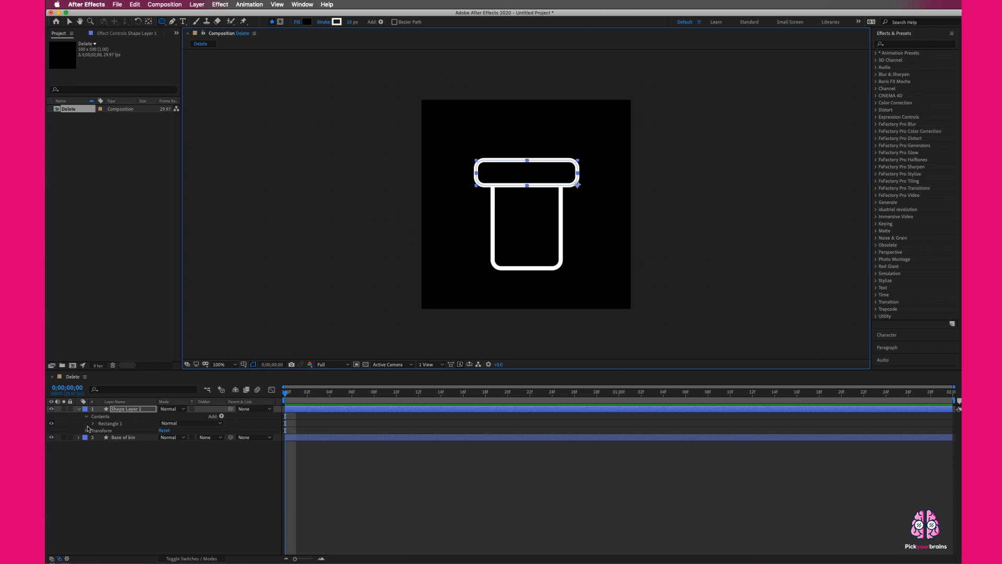
Try rotating the lid layer about its anchor point, undoing the rotation and the anchor point move
left_click(142, 411)
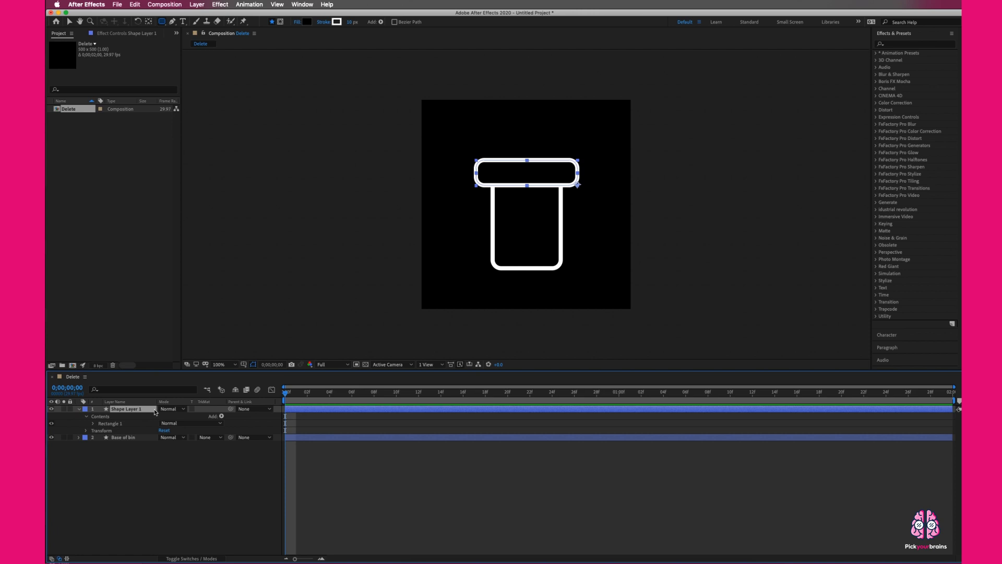
key("r")
mouse_move(166, 416)
left_mouse_down()
mouse_move(183, 414)
mouse_move(167, 414)
left_mouse_up()
key("super+z")
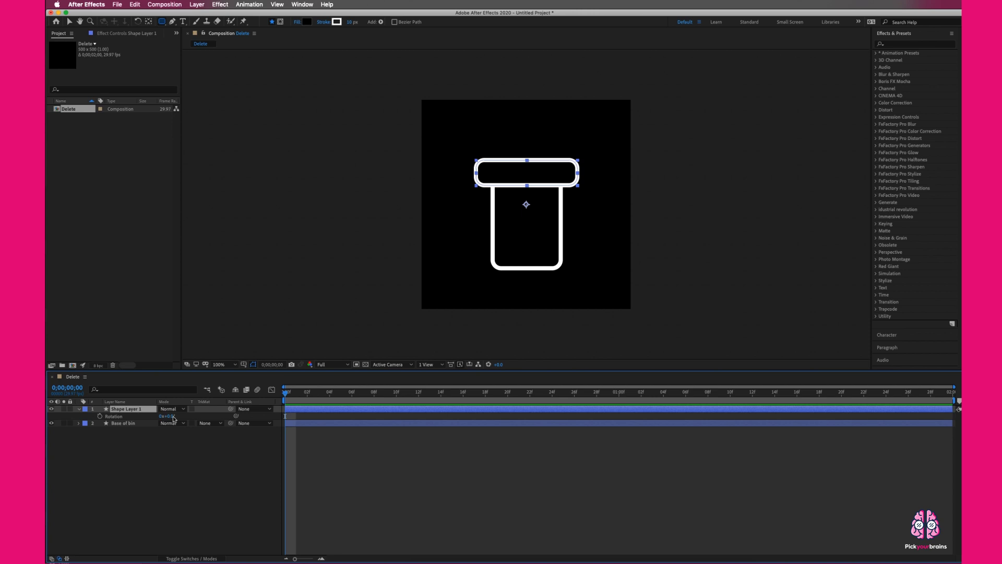
mouse_move(174, 419)
left_mouse_down()
mouse_move(194, 417)
mouse_move(164, 412)
left_mouse_up()
Move the lid layer's anchor point to the centre of the lid
key("y")
left_click_drag(526, 206, 528, 173)
key("q")
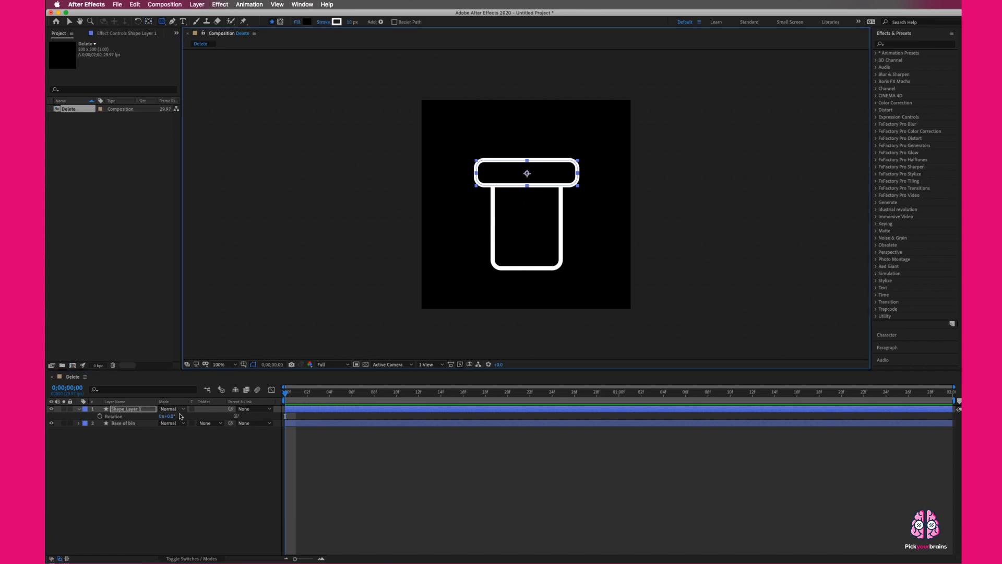
Test the lid's rotation about its centre, undo it, and move the lid layer's anchor point to the lid's lower-right corner
left_click_drag(172, 417, 285, 418)
key("super+z")
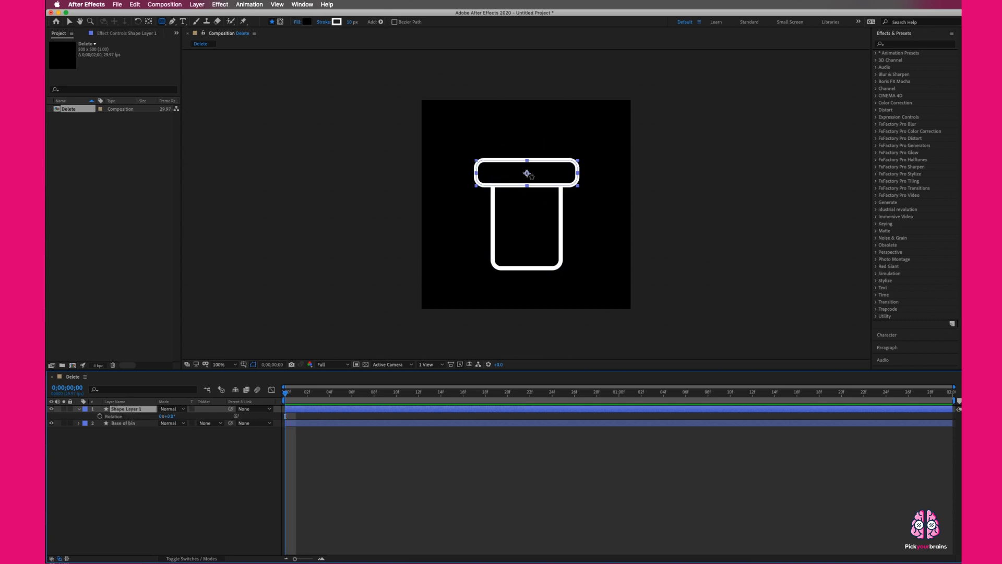
key("y")
left_click_drag(528, 175, 579, 187)
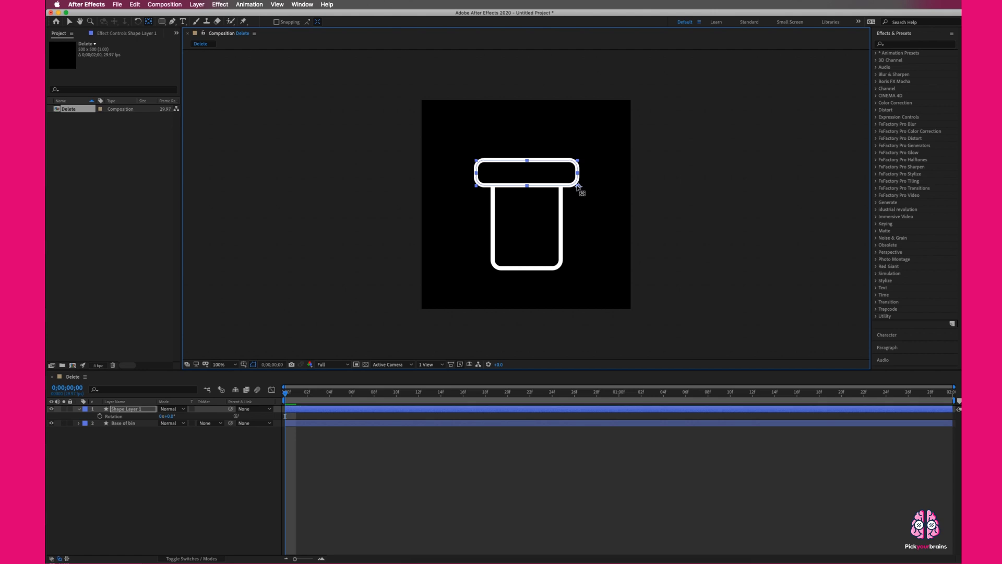
key("q")
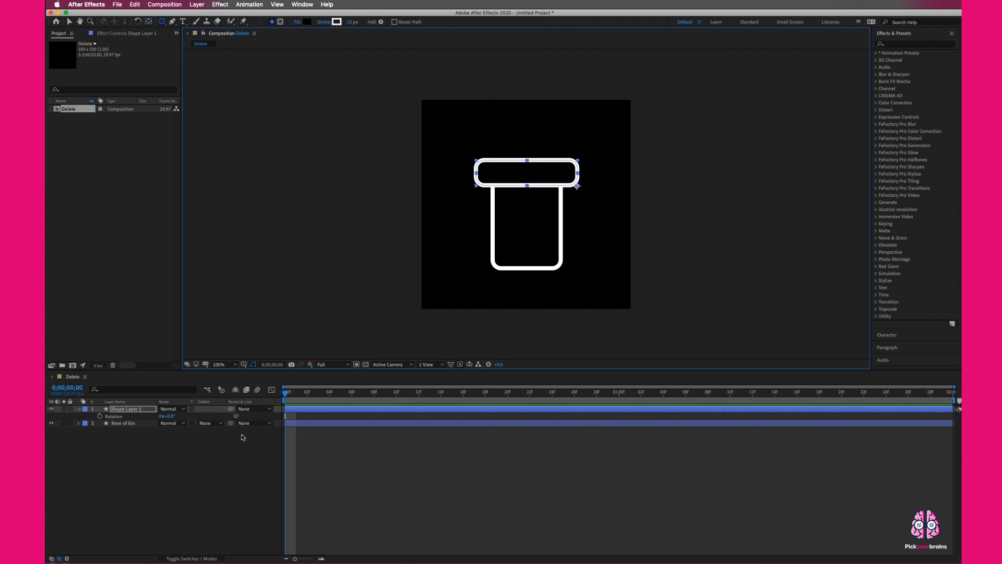
left_click(79, 409)
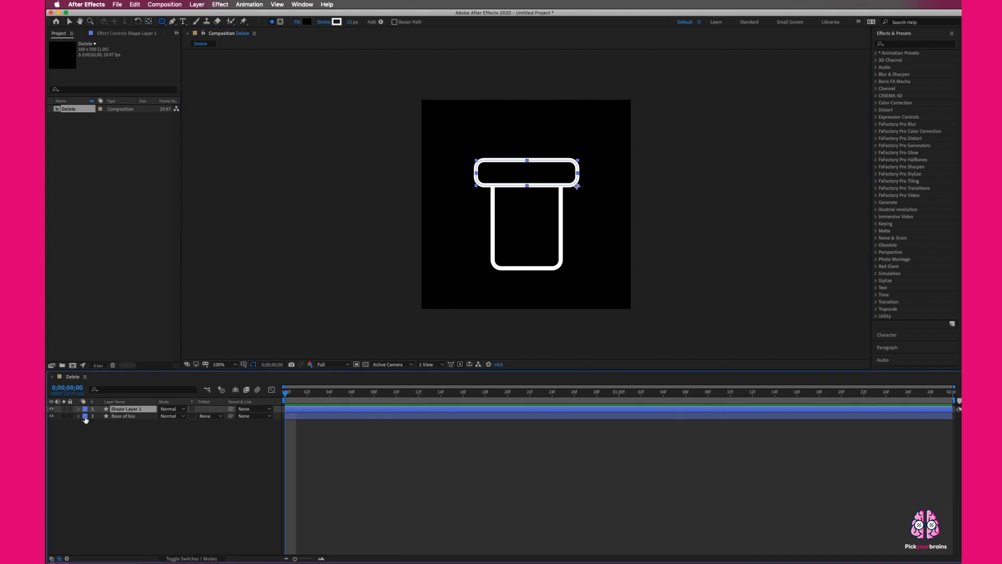
Add a new shape layer and draw a small rounded rectangle centred over the lid's upper edge as the handle
right_click(125, 433)
mouse_move(177, 437)
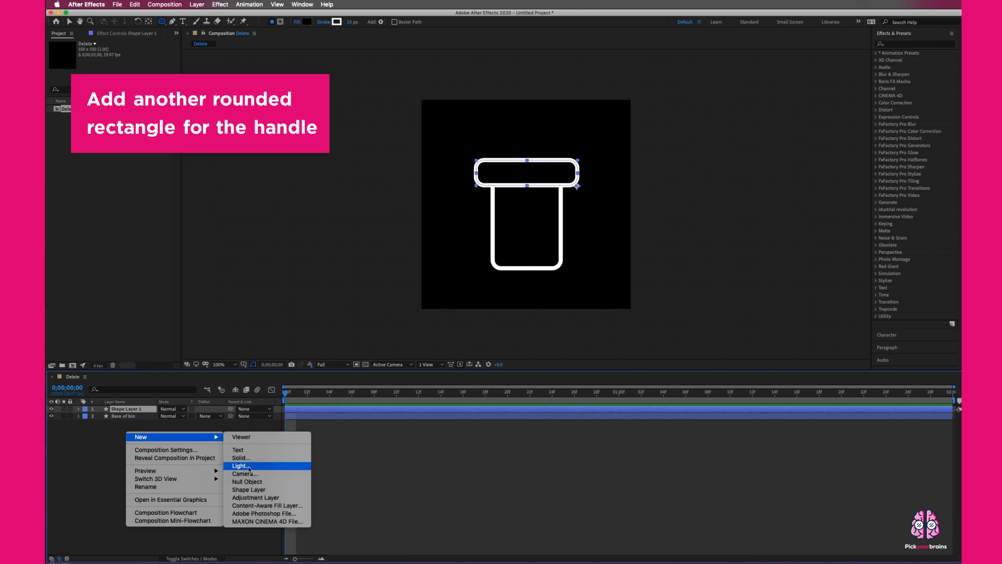
left_click(249, 490)
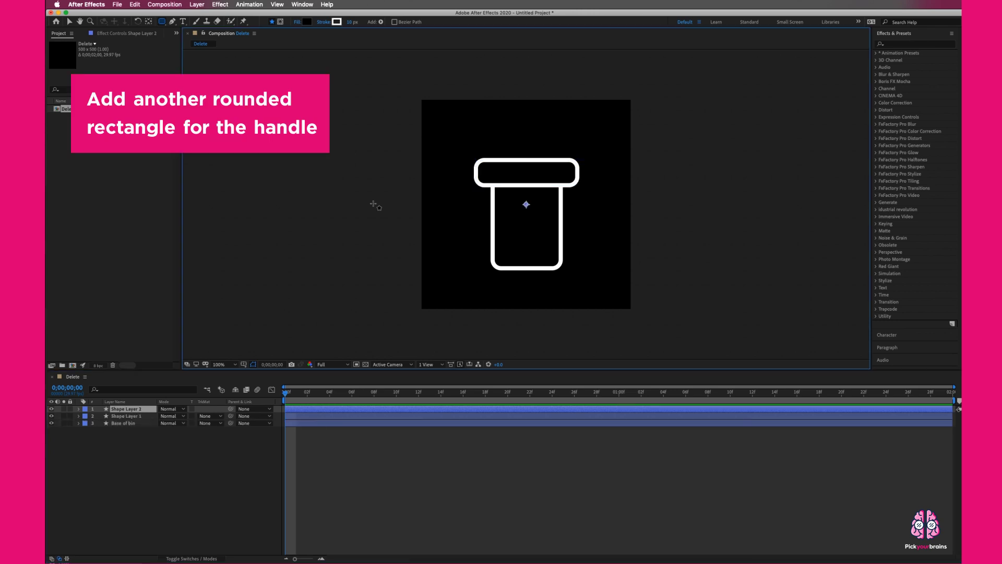
left_click_drag(507, 149, 544, 171)
Place the handle layer directly beneath the lid layer in the stack, and move its anchor point to the handle's centre
left_click(81, 409)
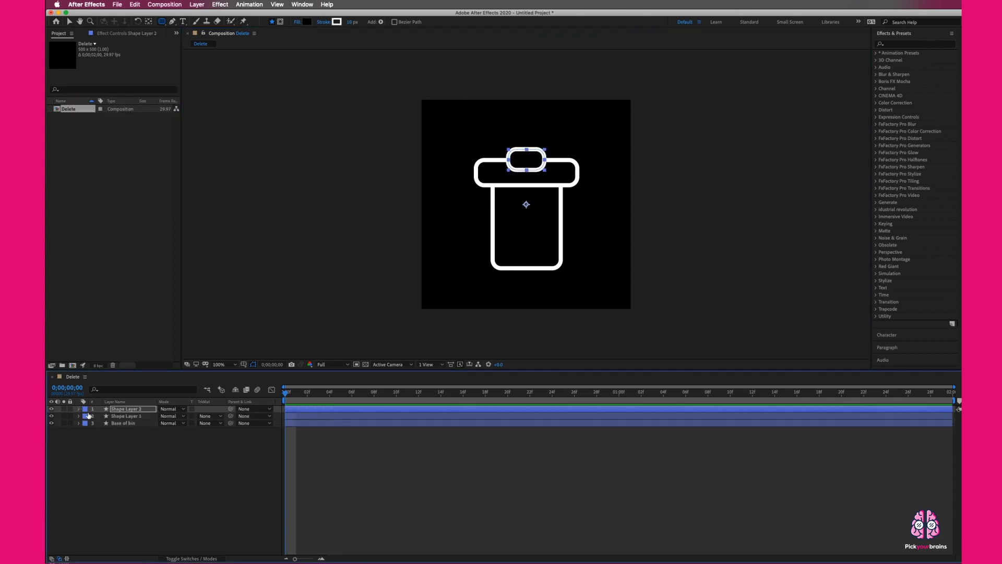
left_click_drag(125, 409, 127, 418)
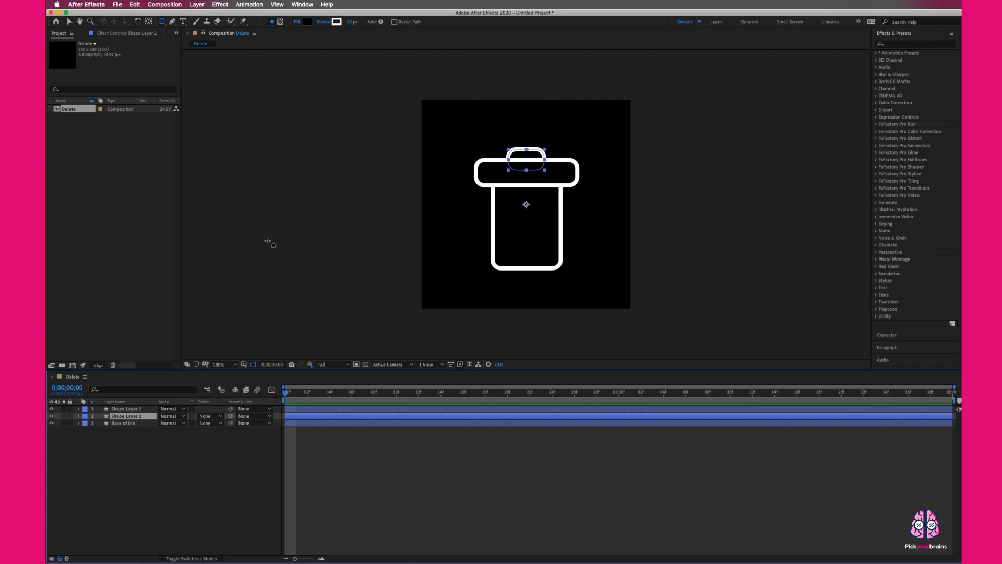
left_click_drag(526, 205, 527, 159)
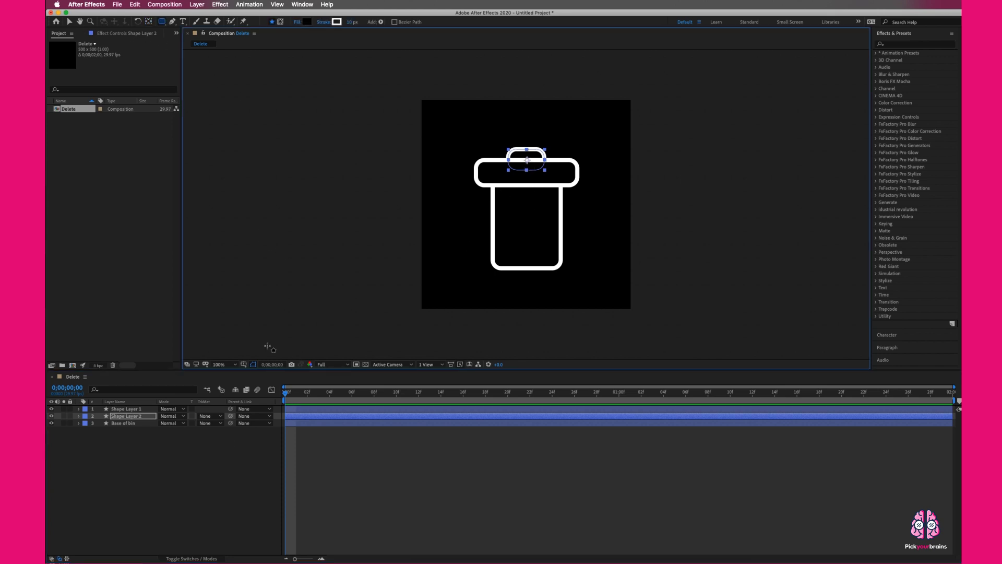
Rename the lid's layer, Shape Layer 1, as Lid
left_click(144, 417)
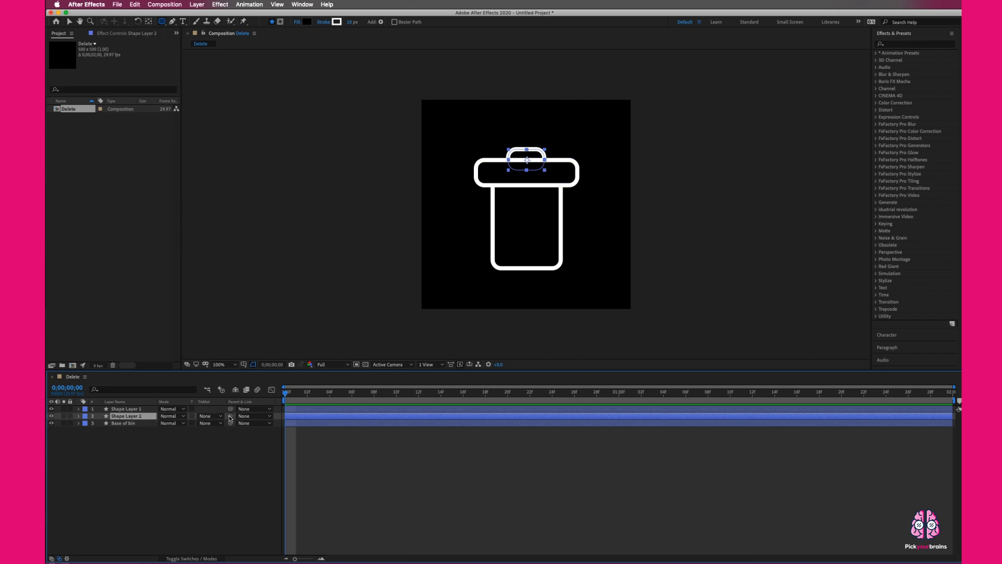
left_click(125, 409)
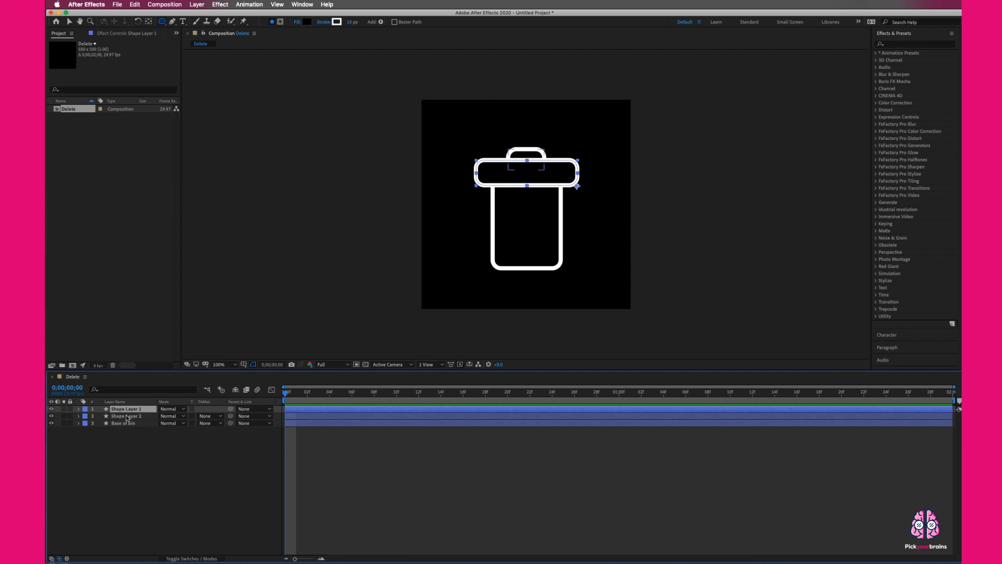
left_click(130, 416)
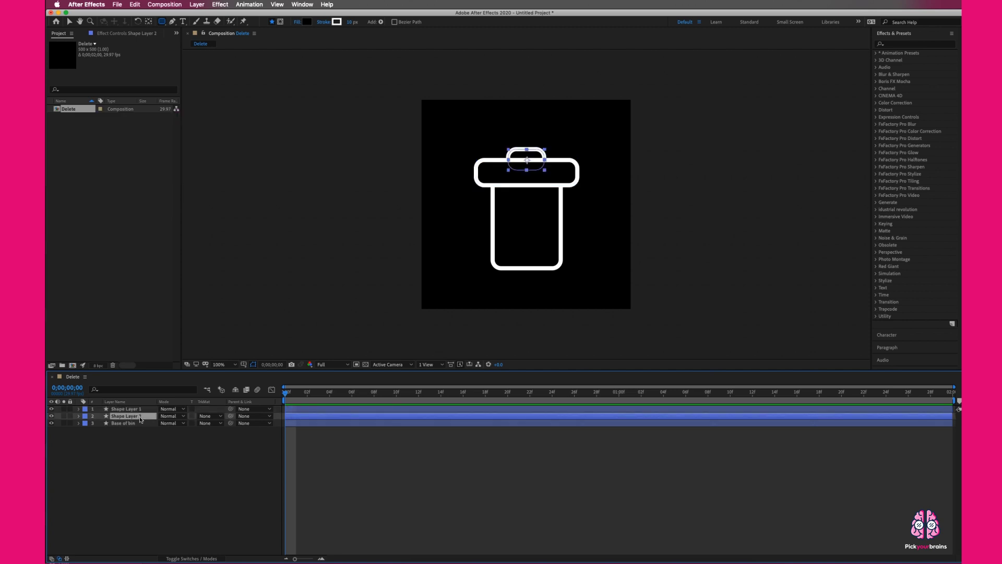
left_click(132, 409)
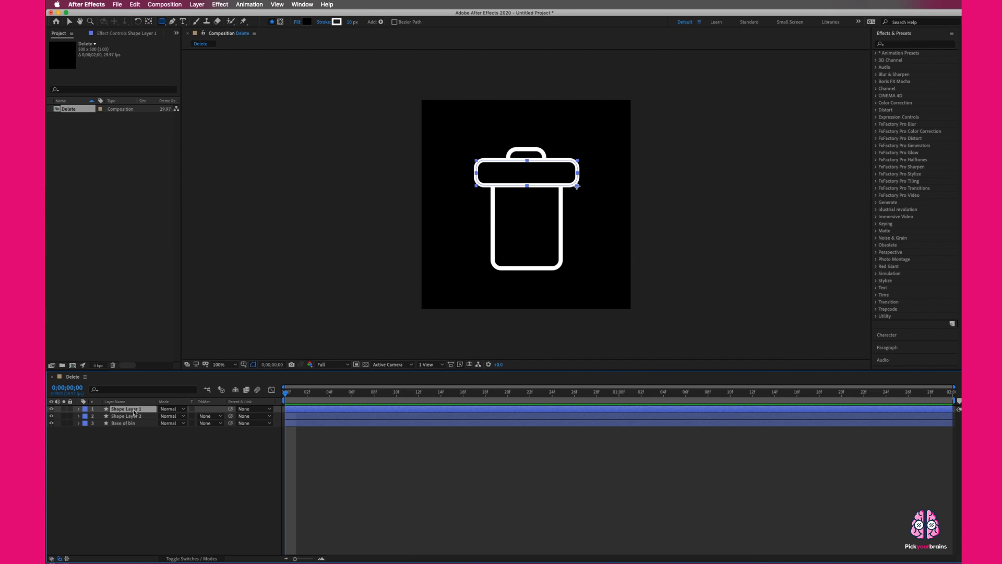
right_click(135, 412)
left_click(156, 554)
type("Lid")
key("Return")
Rename the handle's layer, Shape Layer 2, as Handle
left_click(137, 417)
right_click(136, 417)
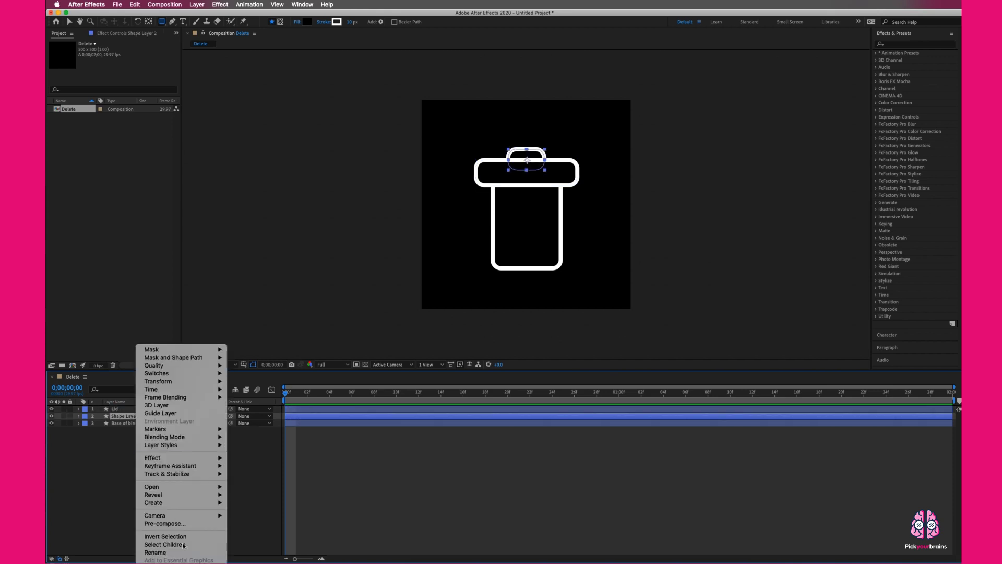
left_click(162, 552)
type("Handle")
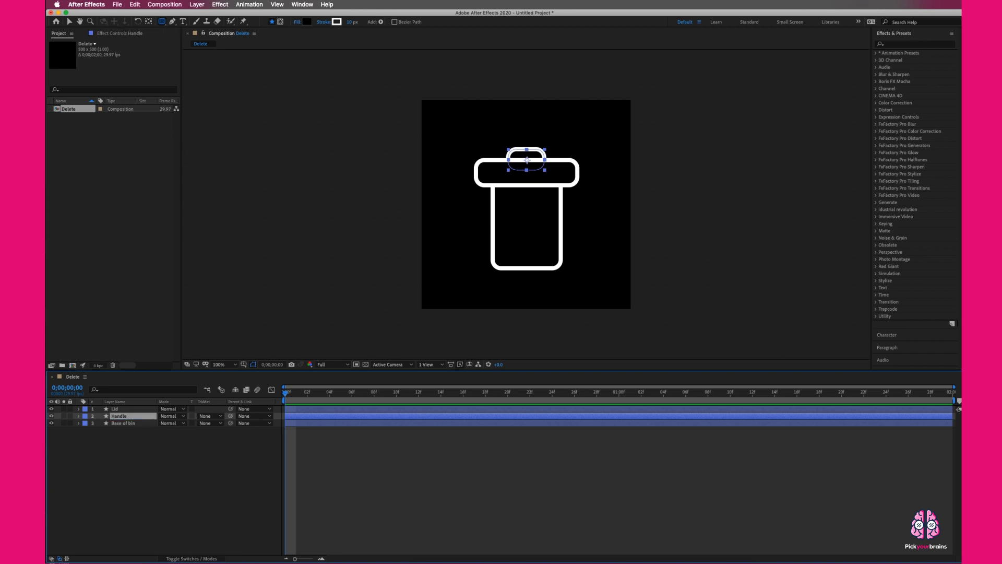
Parent the Handle layer to the Lid layer
left_click(117, 410)
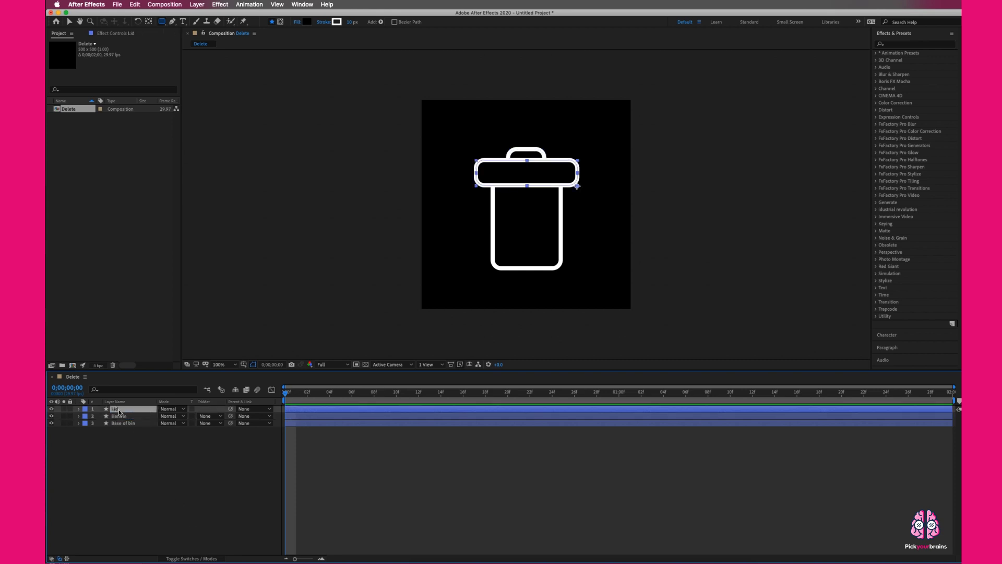
left_click(119, 416)
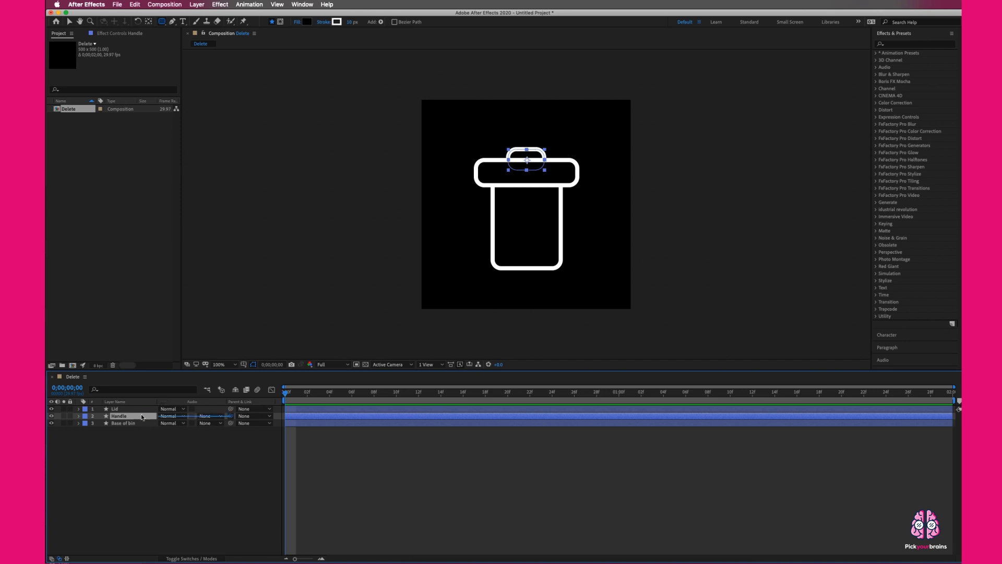
left_click_drag(231, 416, 114, 409)
left_click(219, 469)
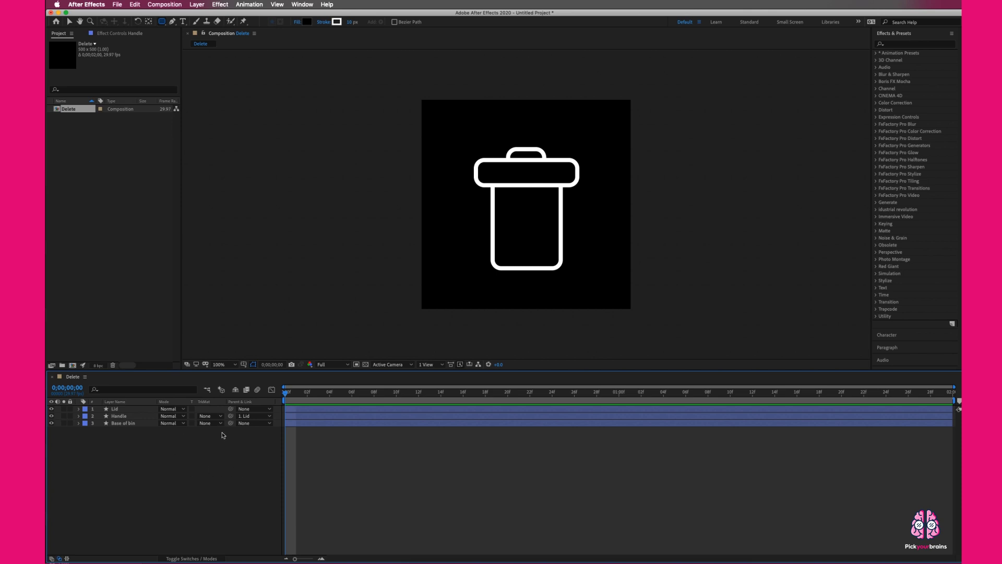
Draw a vertical line with the Pen tool, fill set to none, on a new shape layer inside the bin body's left part
right_click(131, 449)
mouse_move(152, 455)
left_click(250, 508)
left_click(173, 21)
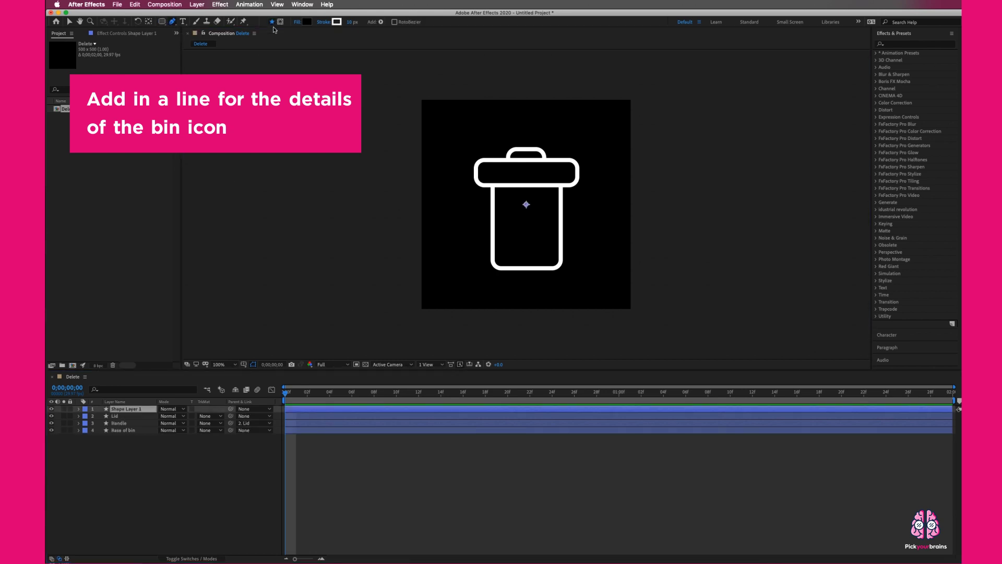
left_click(296, 23)
left_click(462, 266)
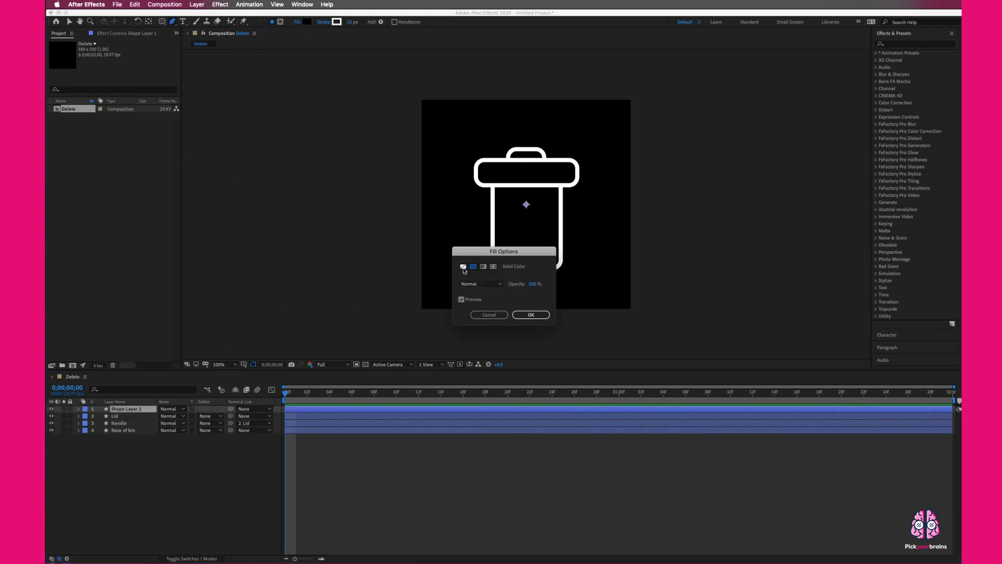
left_click(531, 314)
left_click(509, 200)
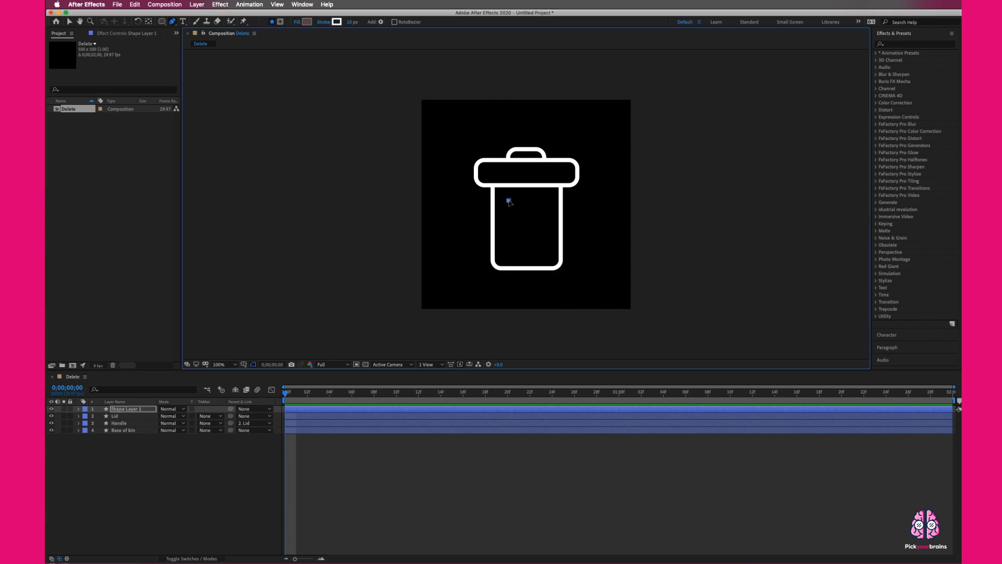
left_click(509, 245)
left_click(237, 464)
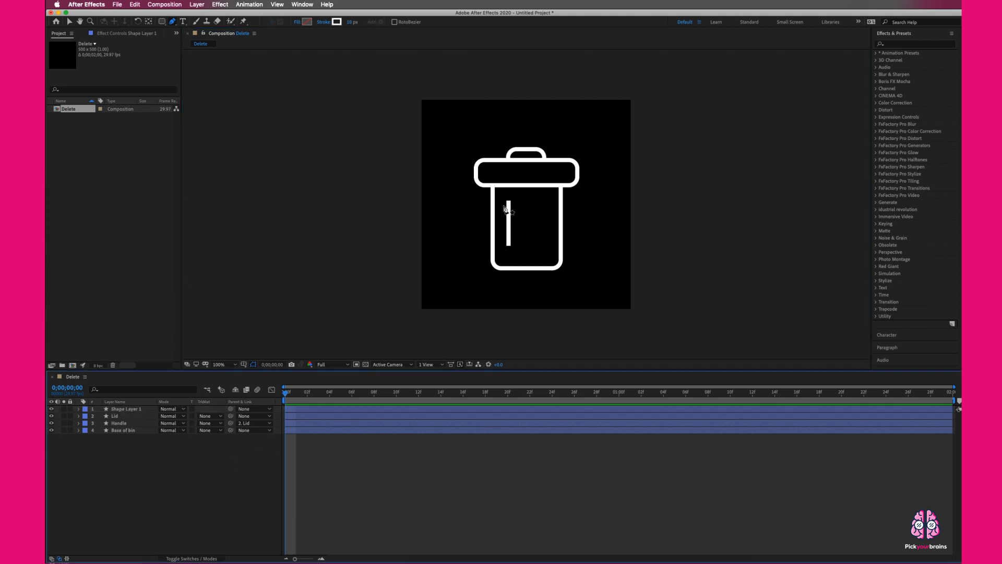
Set the line cap of the vertical line's stroke to Round Cap
left_click(130, 409)
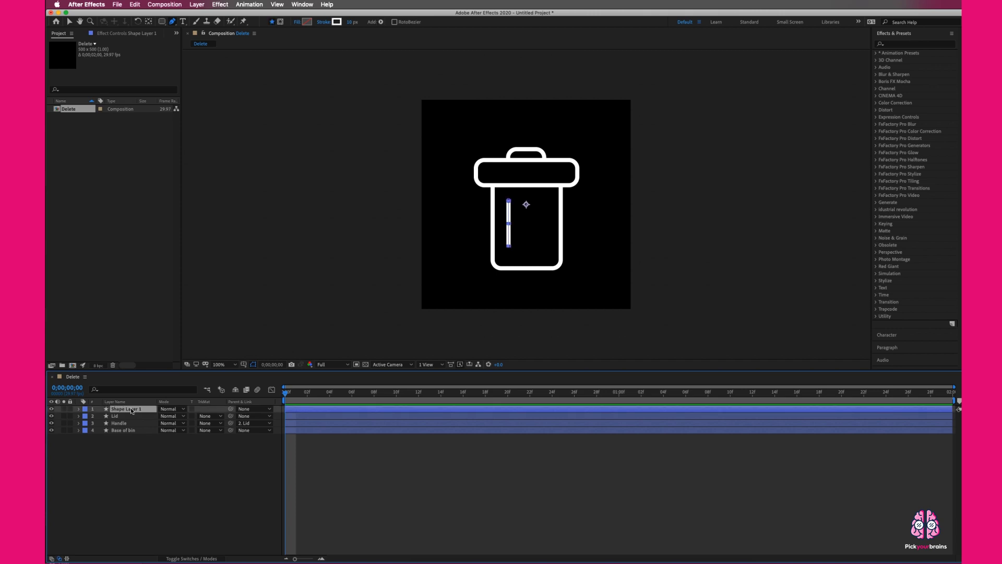
left_click(79, 409)
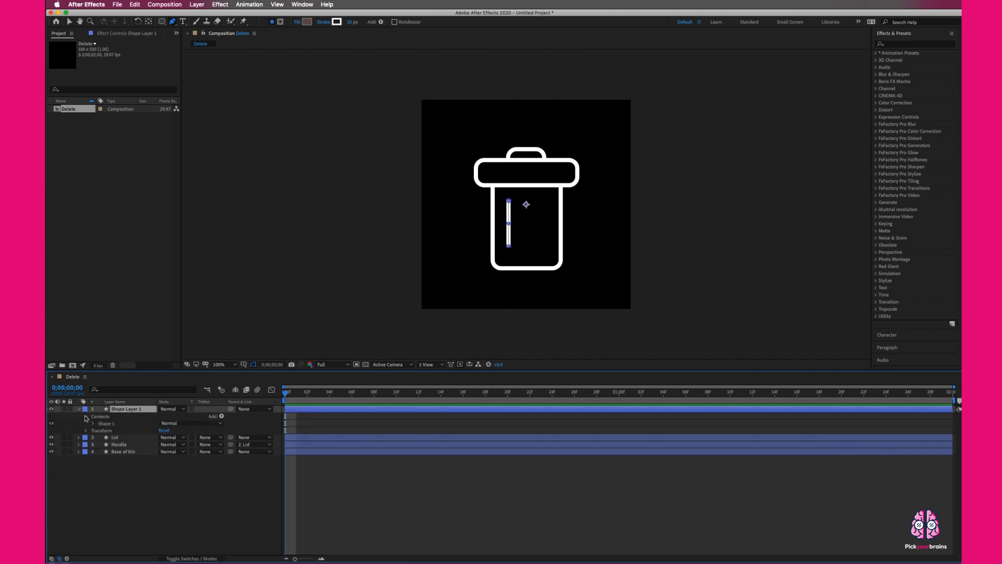
left_click(93, 423)
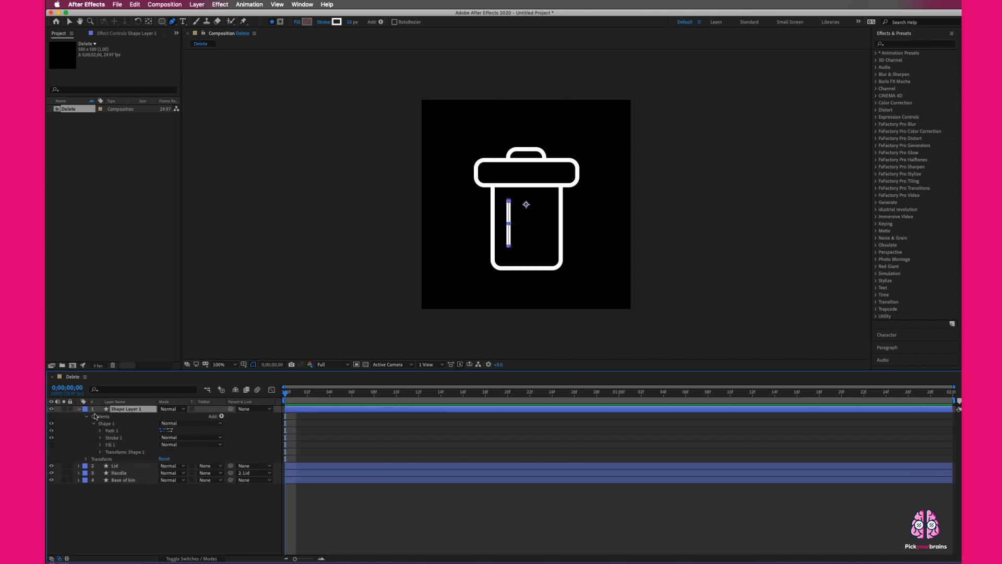
left_click(100, 438)
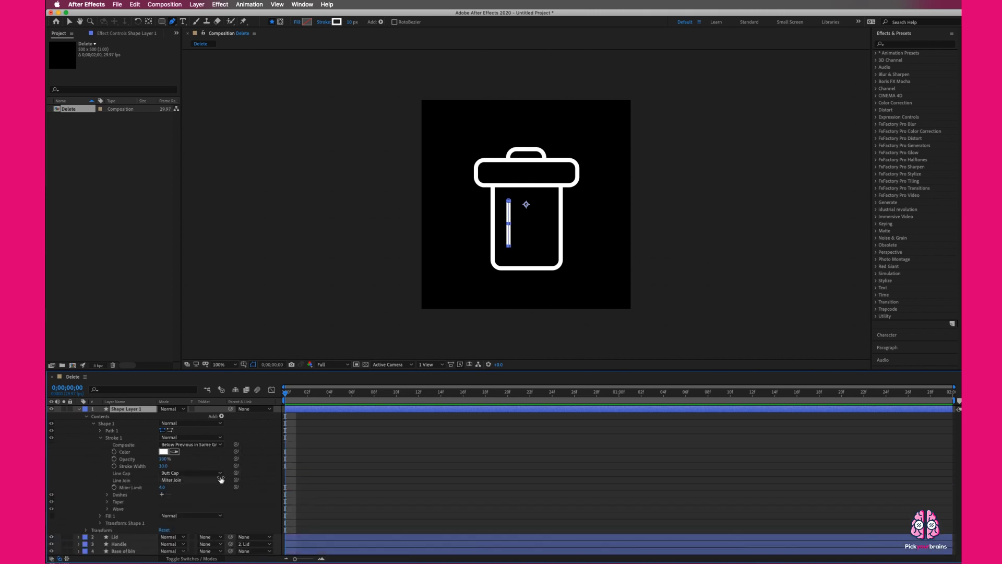
left_click(172, 474)
left_click(181, 489)
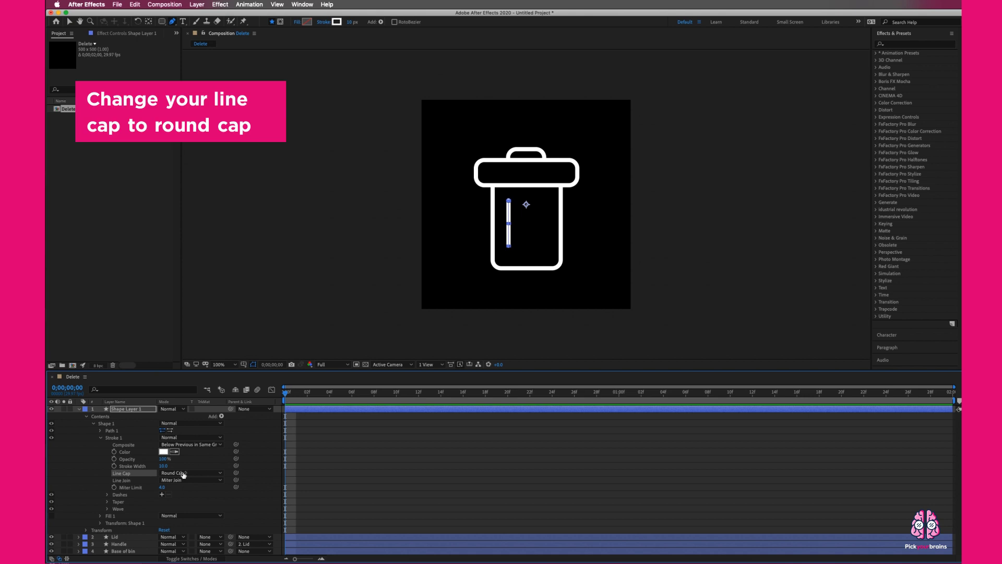
left_click(79, 409)
left_click(199, 473)
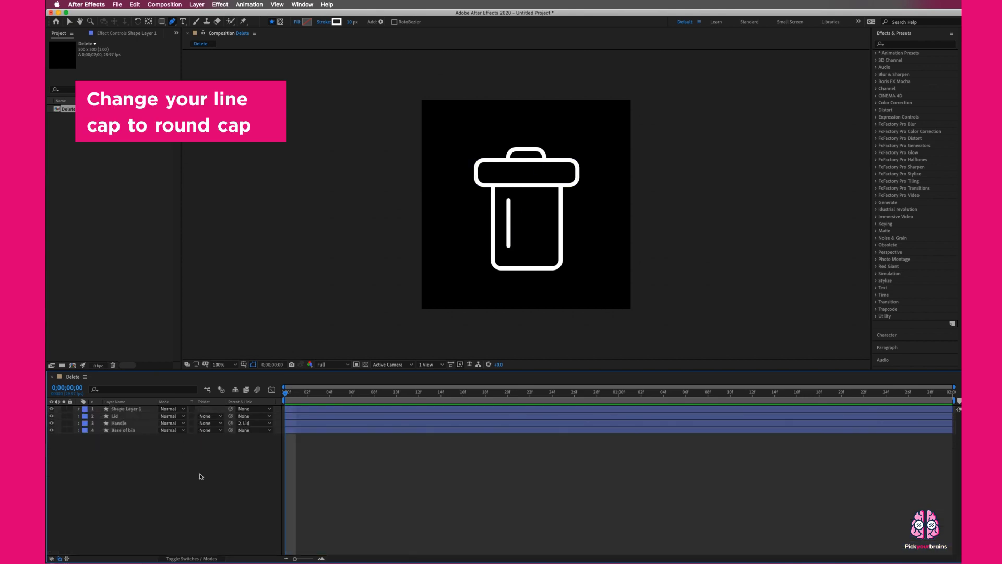
Duplicate the vertical line's layer and shift the copy about 40 px right to the middle of the bin body
left_click(128, 409)
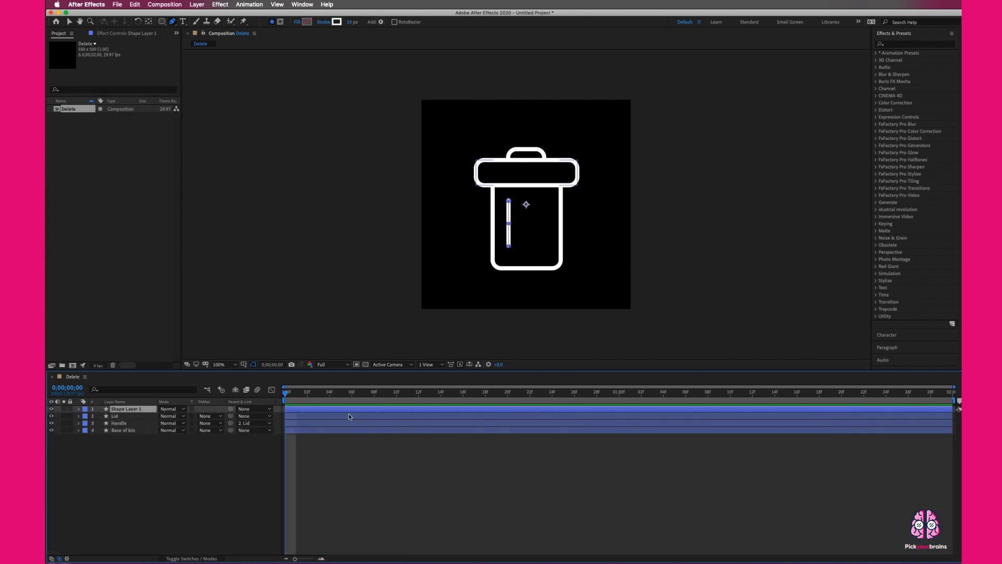
key("super+d")
key("shift+Right")
key("shift+Right")
key("shift+Right")
key("shift+Right")
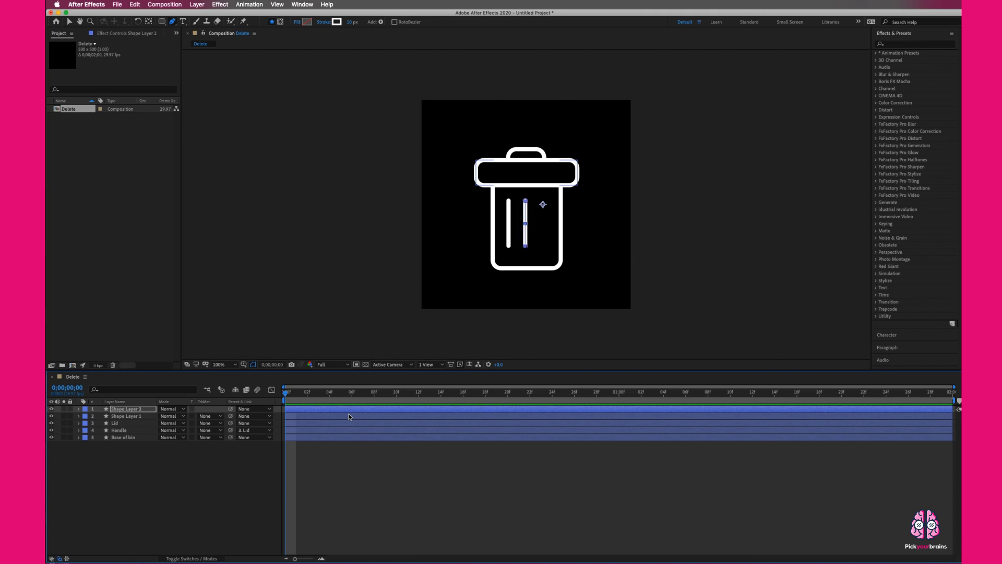
key("Left")
key("Left")
key("Left")
key("Right")
key("Right")
key("Right")
key("Right")
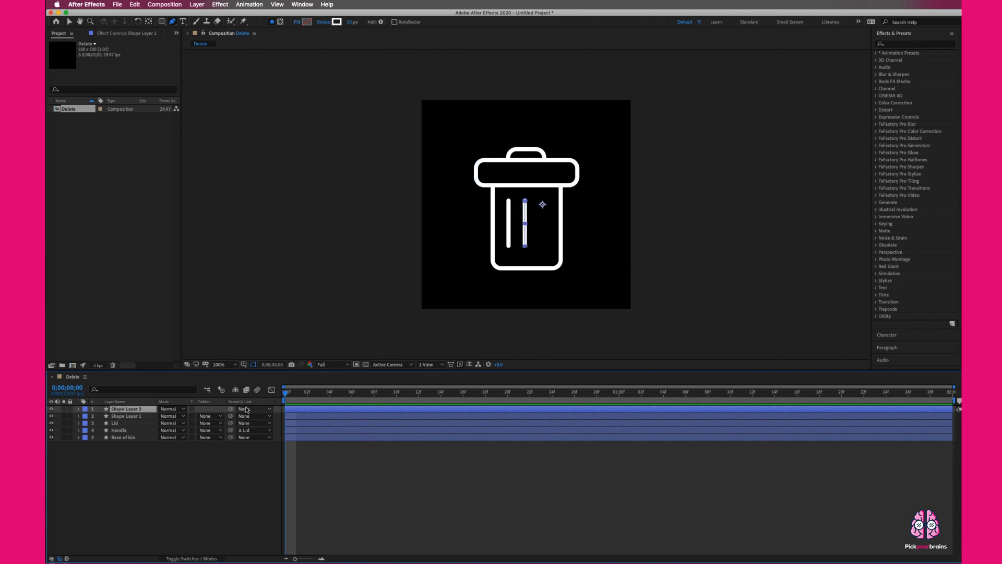
Duplicate the middle line's layer and shift the copy 40 px right to form the bin's third line
key("super+d")
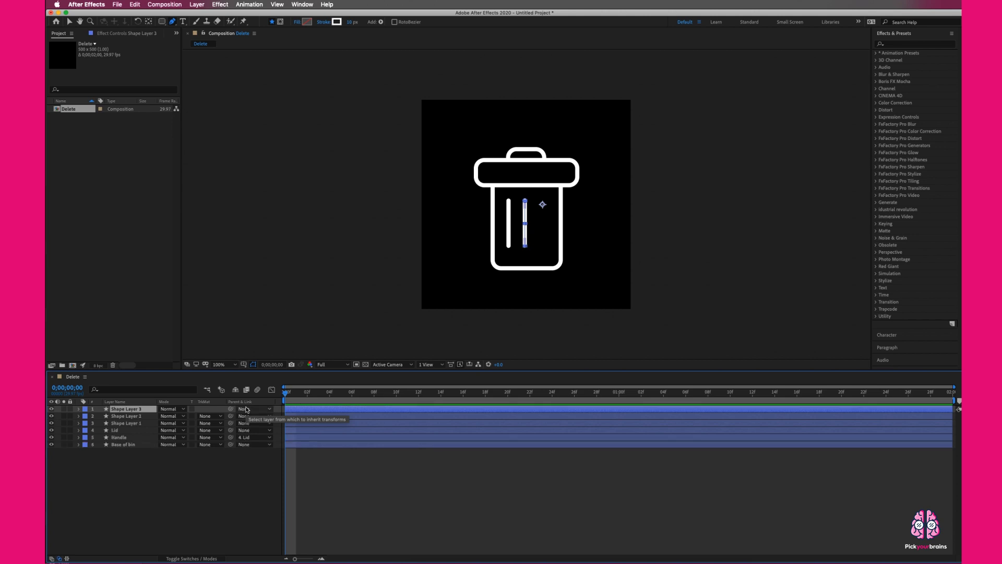
key("shift+Right")
key("shift+Right")
key("shift+Right")
key("shift+Right")
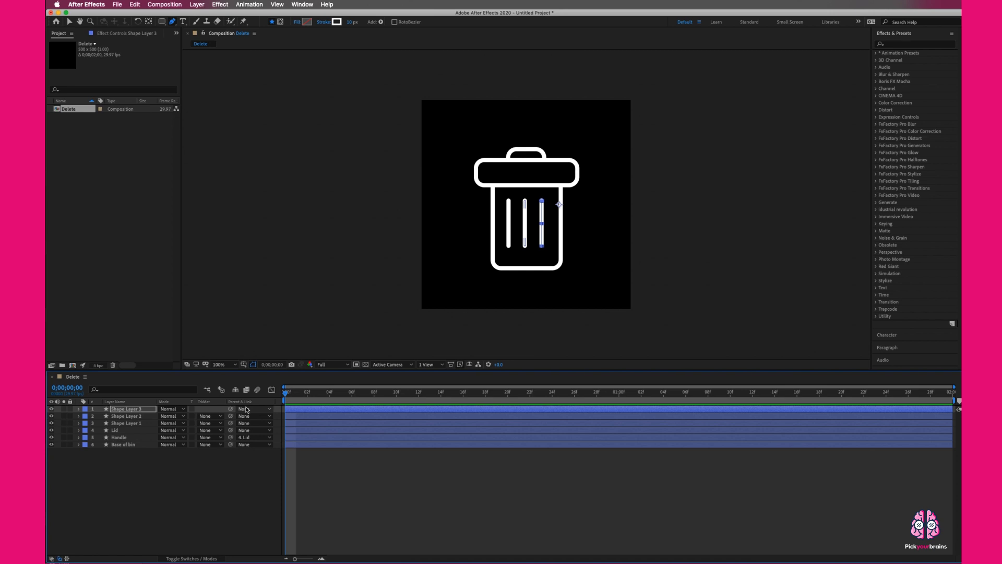
left_click(230, 471)
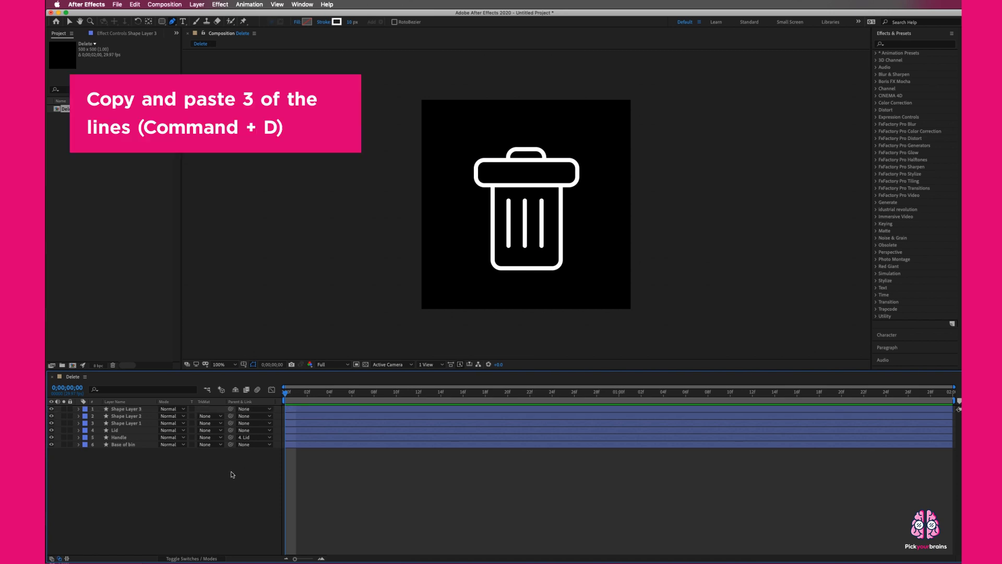
Move the three line layers below the Handle layer, directly above the Base of bin layer
left_click(134, 411)
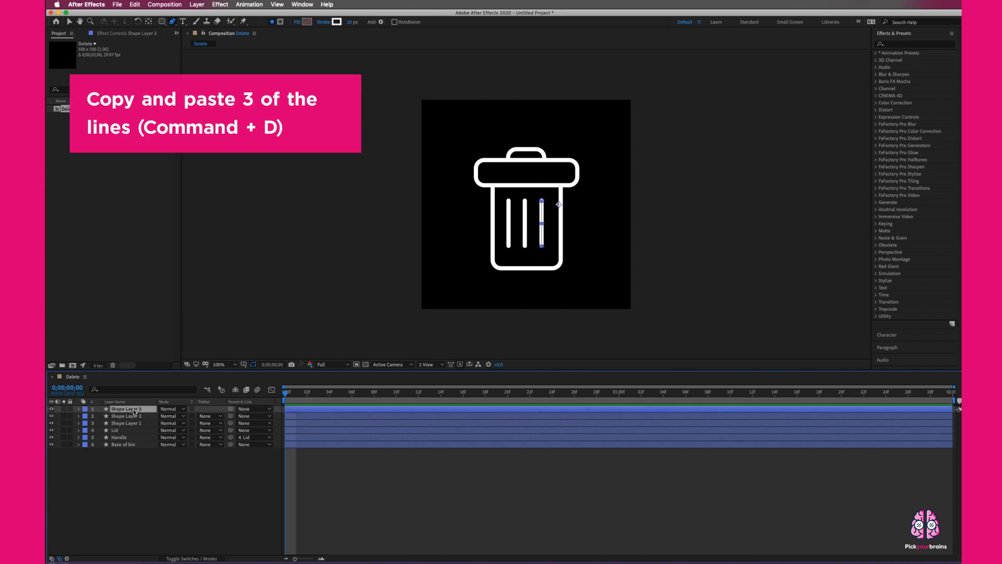
left_click(132, 423, "shift")
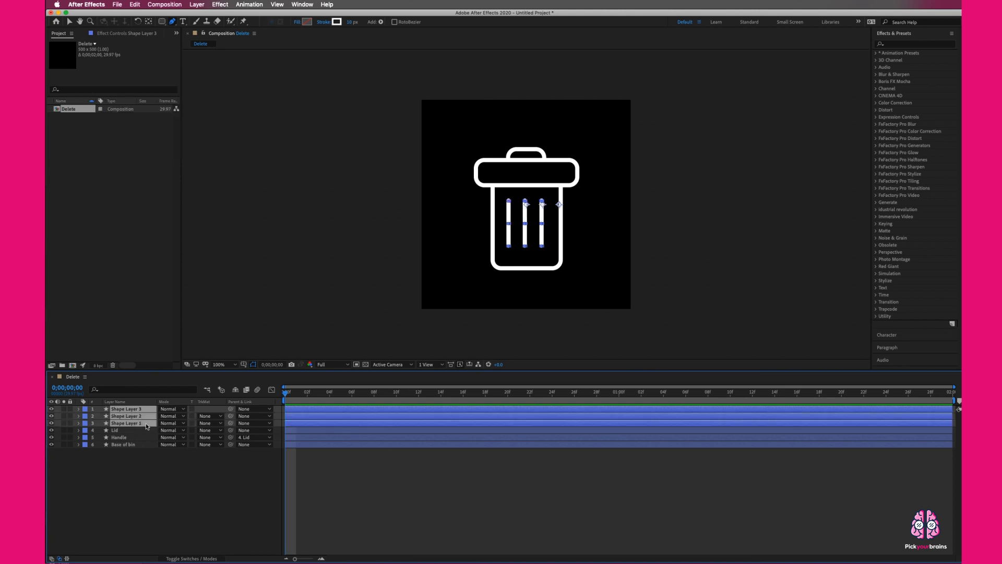
left_click_drag(134, 424, 137, 458)
left_click(134, 426)
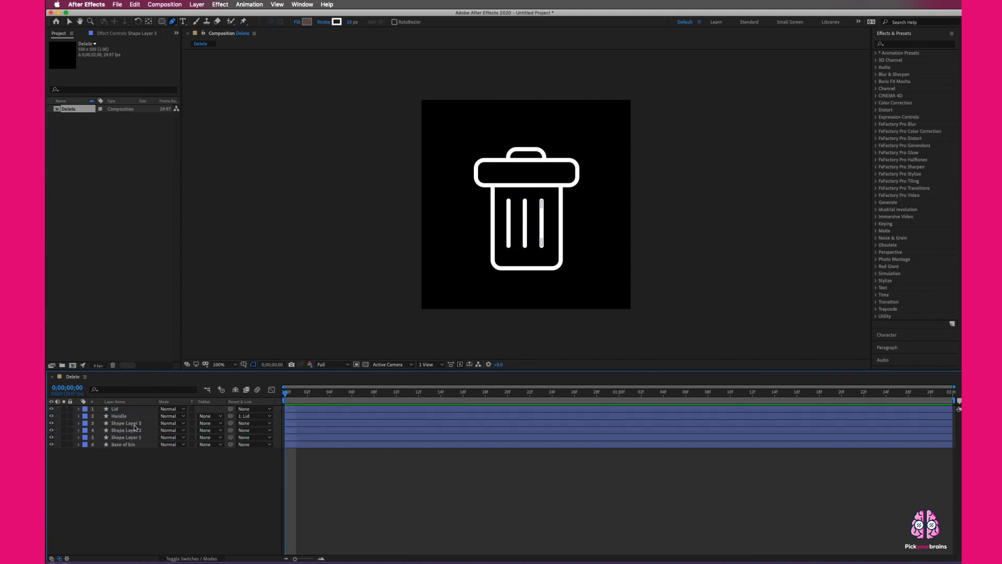
Pre-compose the three line layers together with the Base of bin layer into a composition named Base
left_click(127, 416)
left_click(128, 423)
left_click(134, 445, "shift")
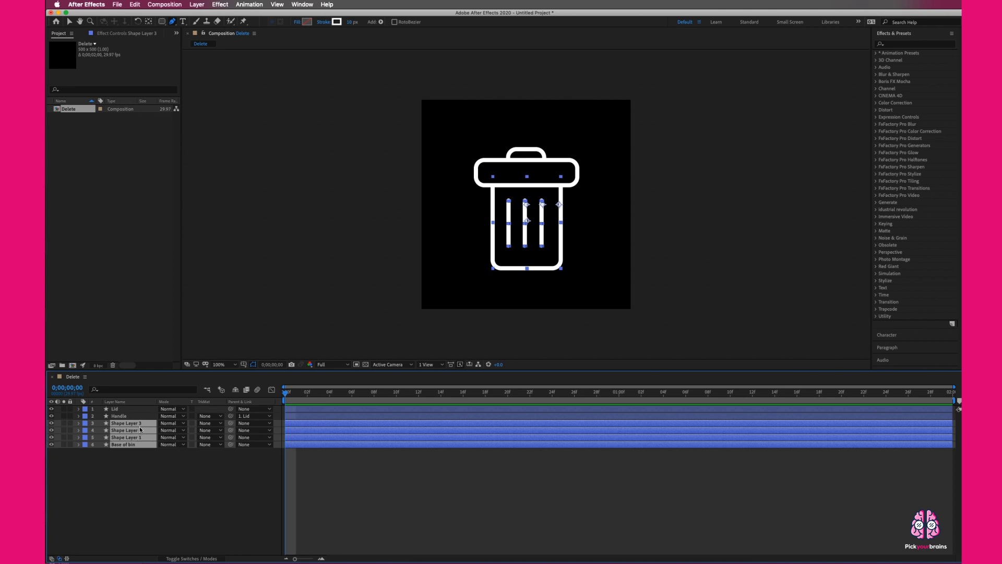
left_click(139, 465)
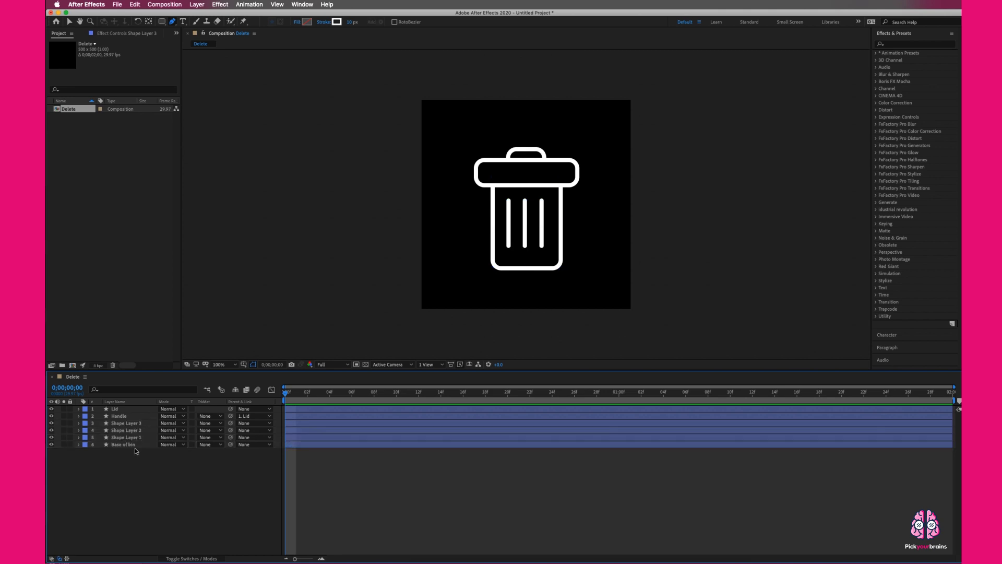
left_click(137, 446)
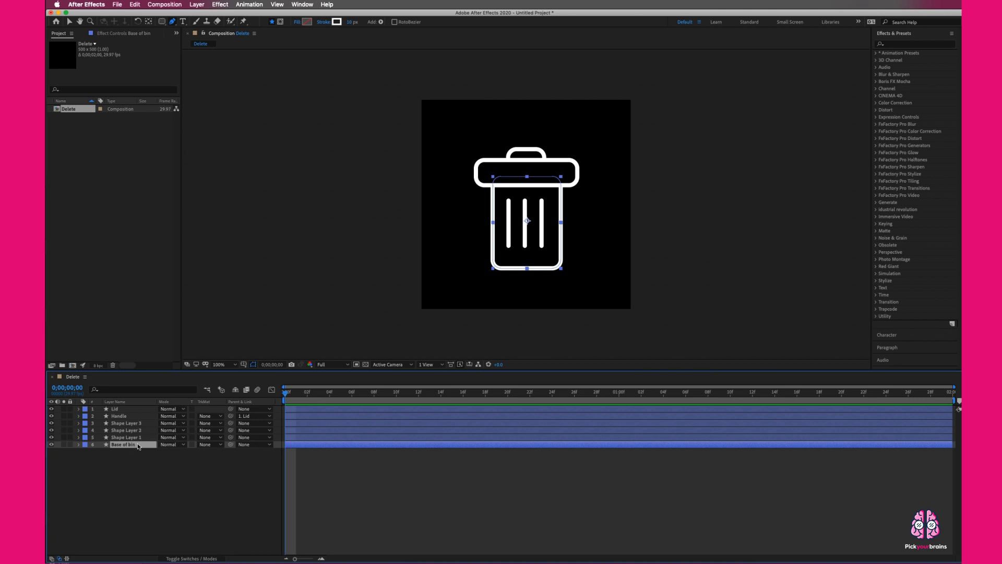
mouse_move(230, 437)
left_mouse_down()
mouse_move(160, 448)
mouse_move(231, 437)
left_mouse_up()
left_click(135, 423)
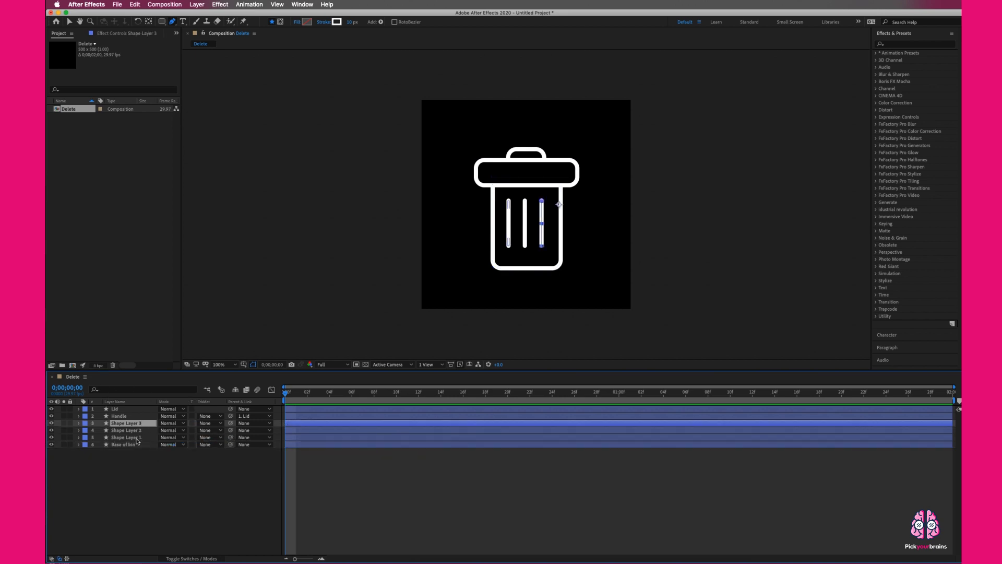
left_click(132, 442, "shift")
right_click(132, 441)
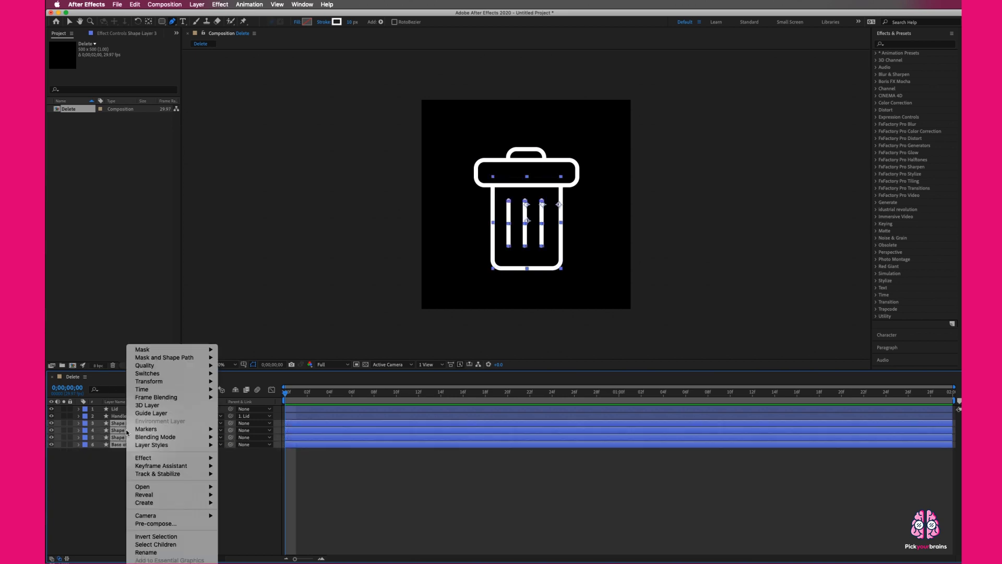
left_click(157, 524)
type("Base")
key("Return")
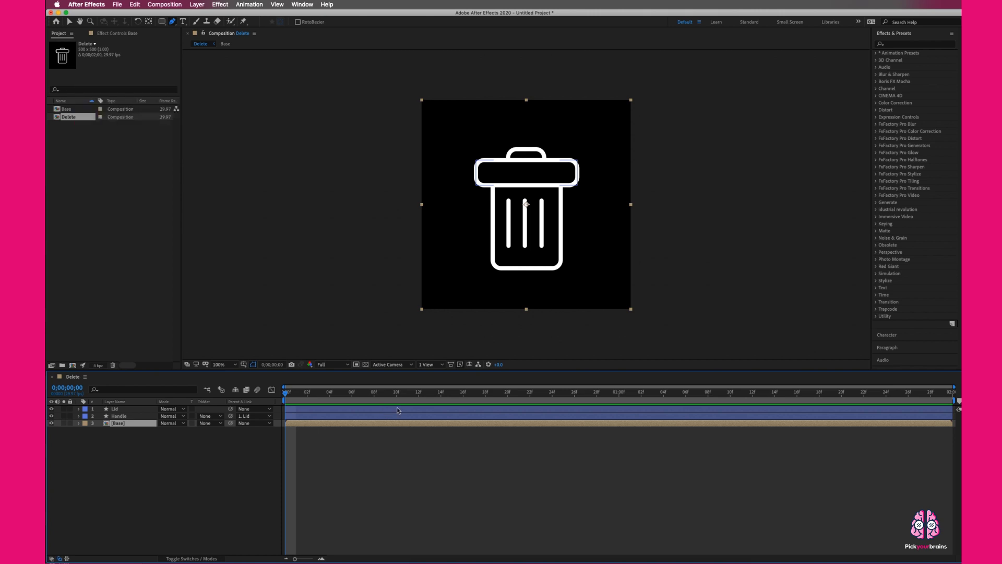
left_click(123, 409)
left_click(123, 416)
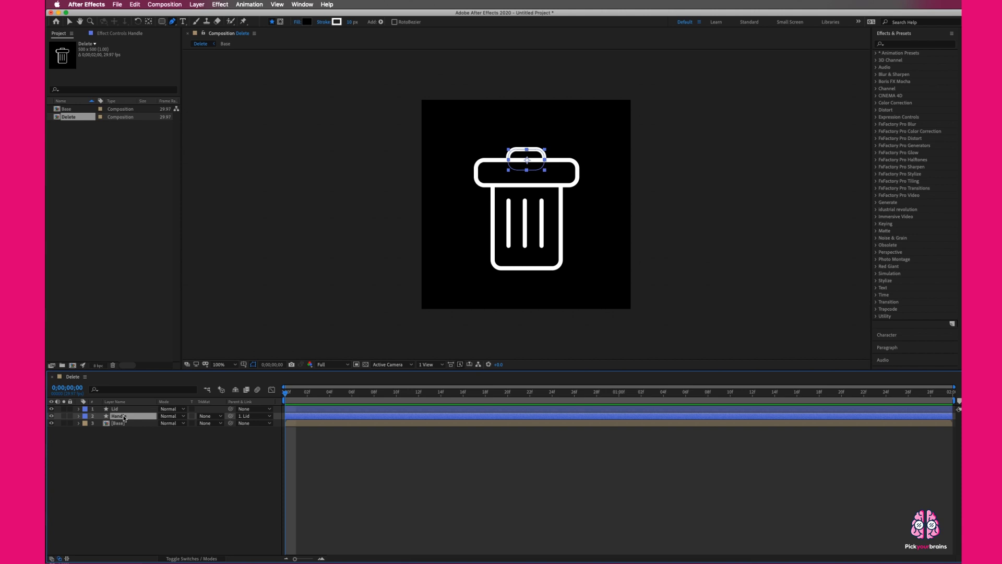
left_click(124, 424)
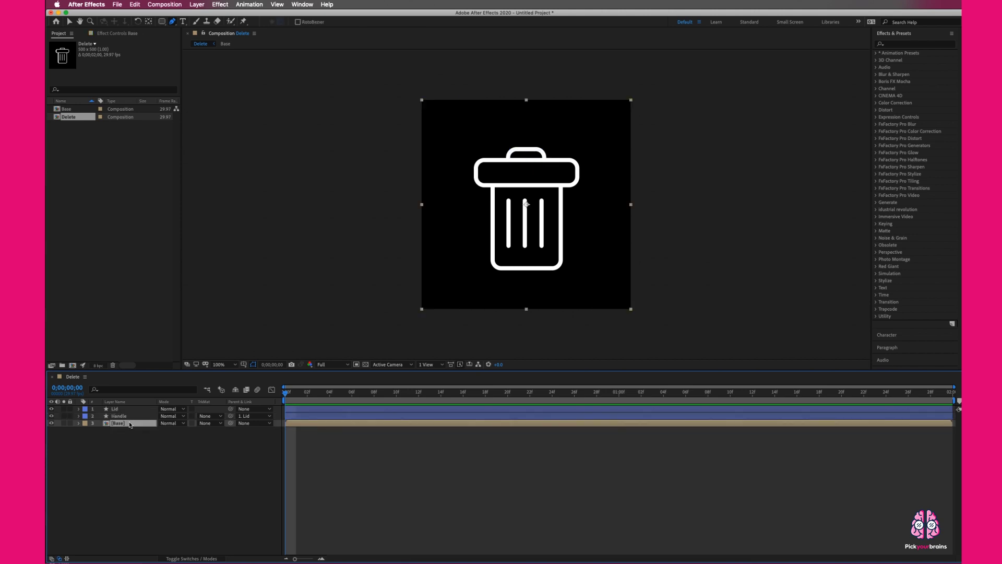
left_click(127, 448)
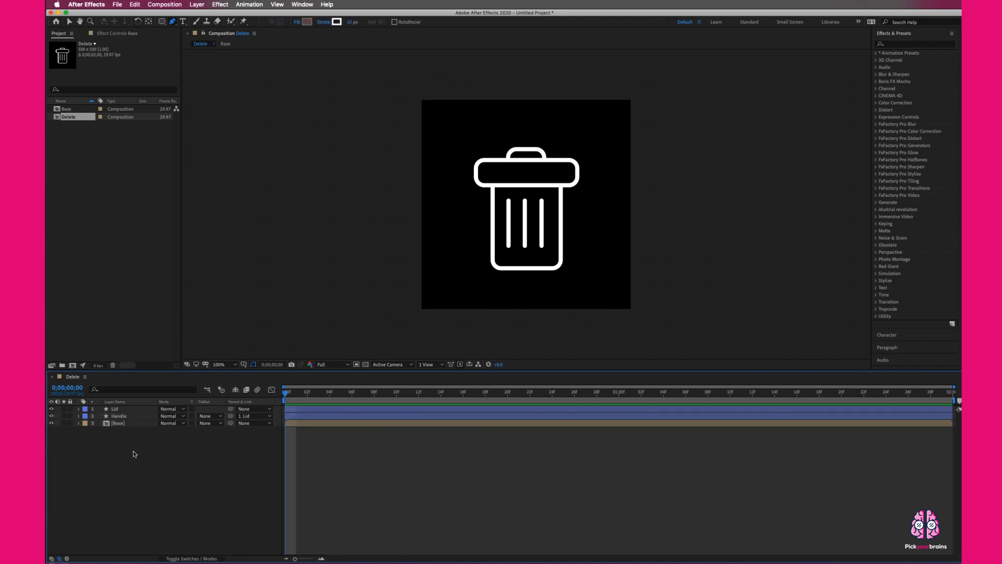
Set starting Position and Rotation keyframes on the Lid layer at the beginning of the timeline
left_click(117, 410)
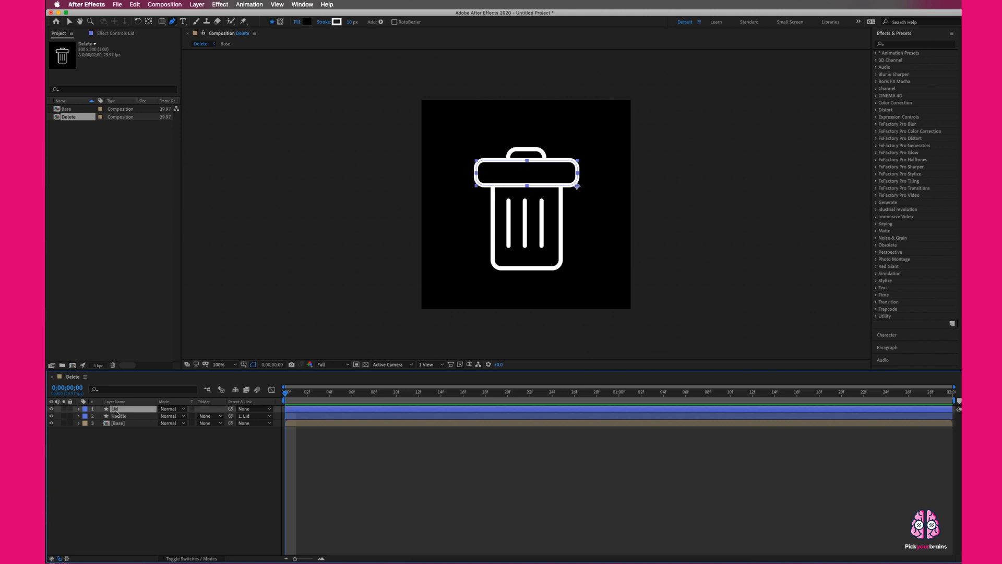
left_click(79, 409)
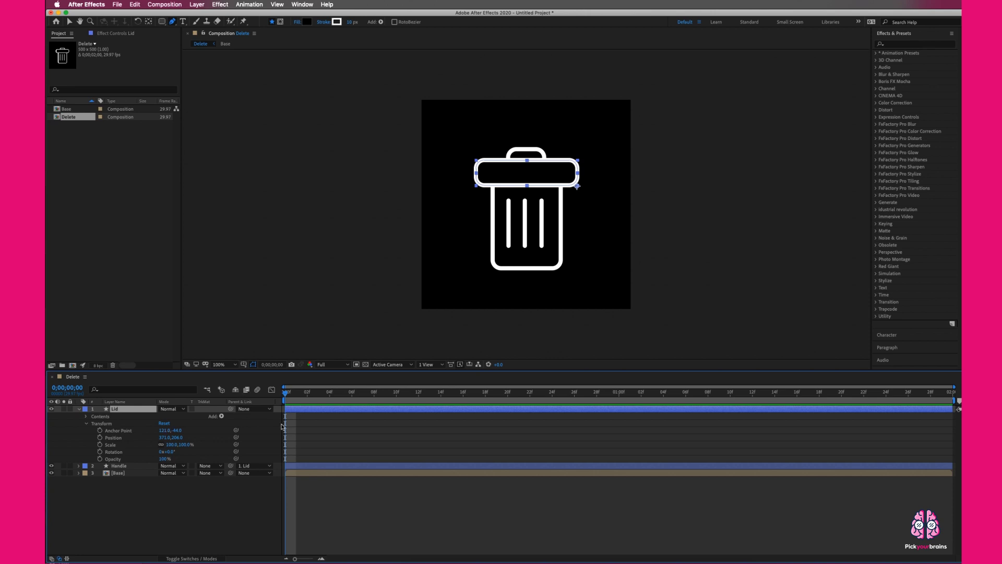
mouse_move(286, 395)
left_mouse_down()
mouse_move(356, 401)
mouse_move(277, 389)
left_mouse_up()
left_click(100, 437)
left_click(100, 452)
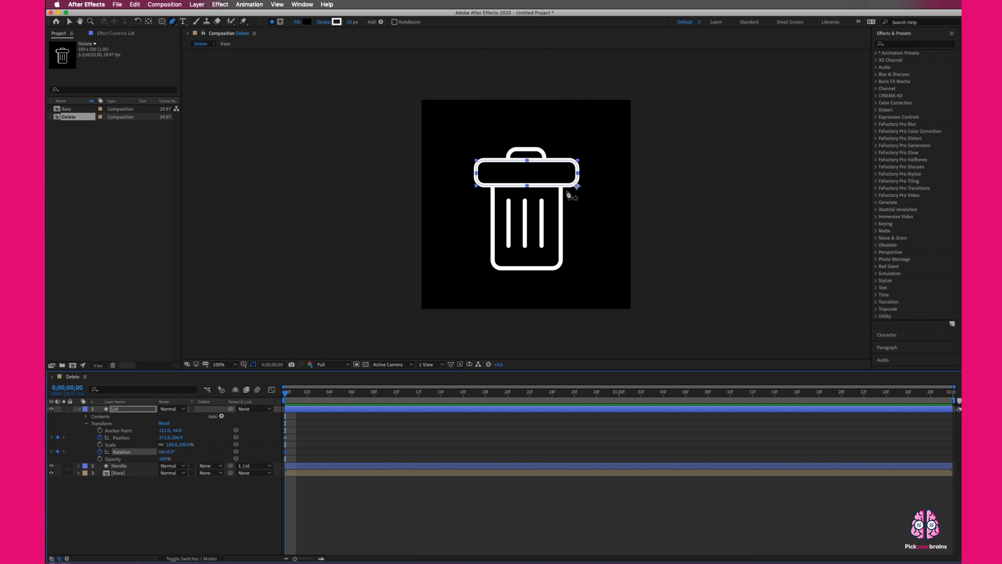
Rotate the lid open to 43° at the one-second mark
left_click_drag(286, 392, 616, 384)
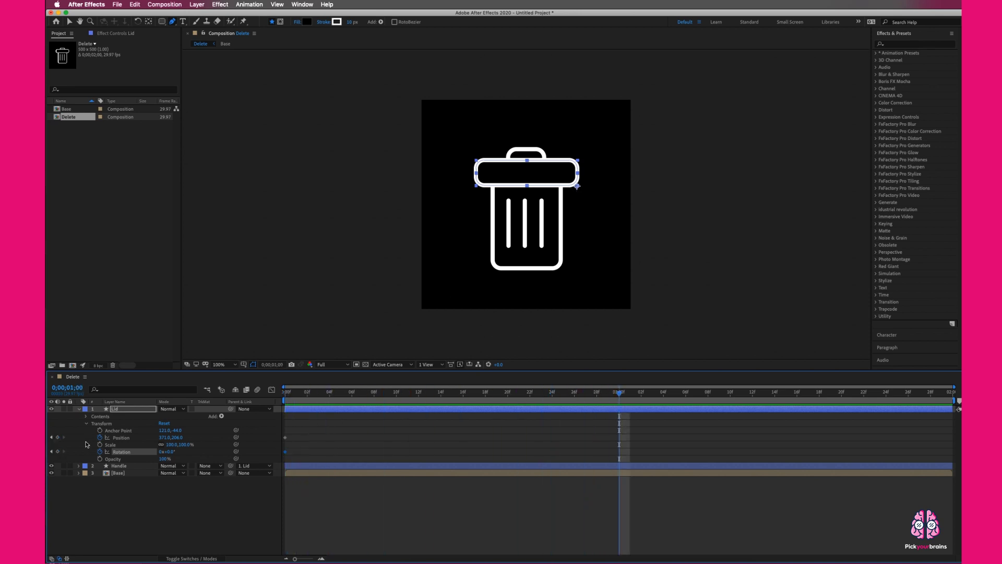
left_click_drag(169, 453, 185, 449)
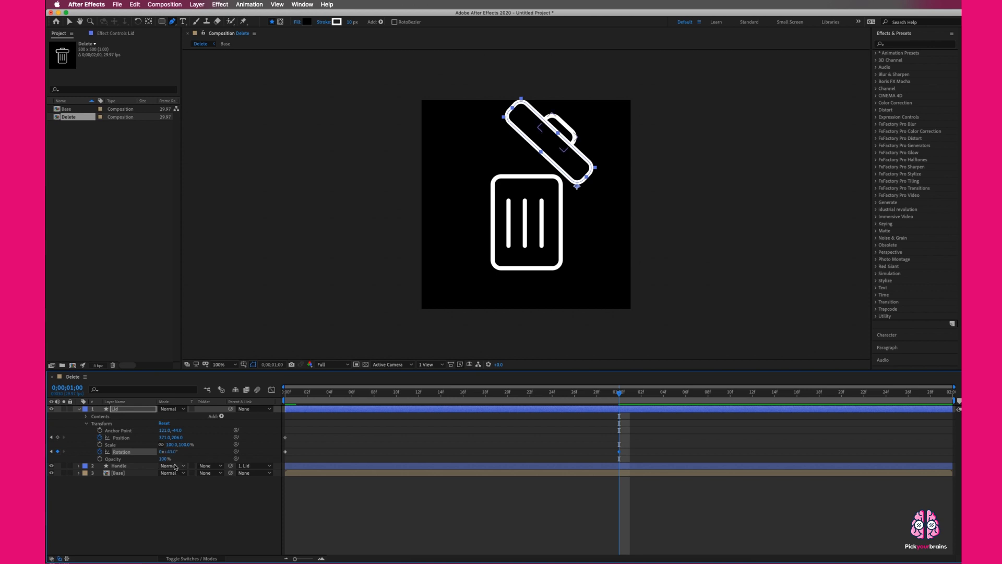
left_click(171, 505)
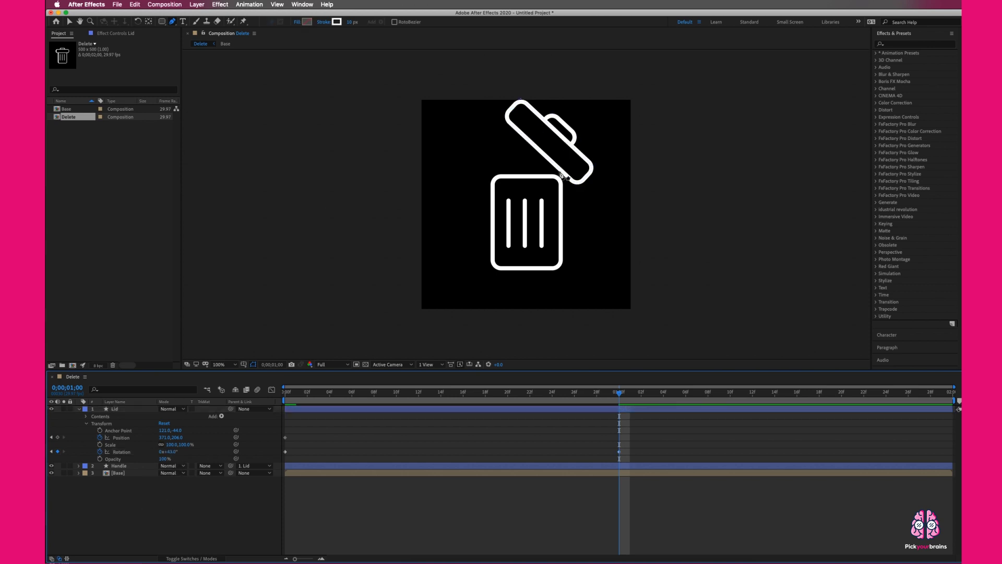
Set the Delete composition's height to 700 px
left_click(136, 410)
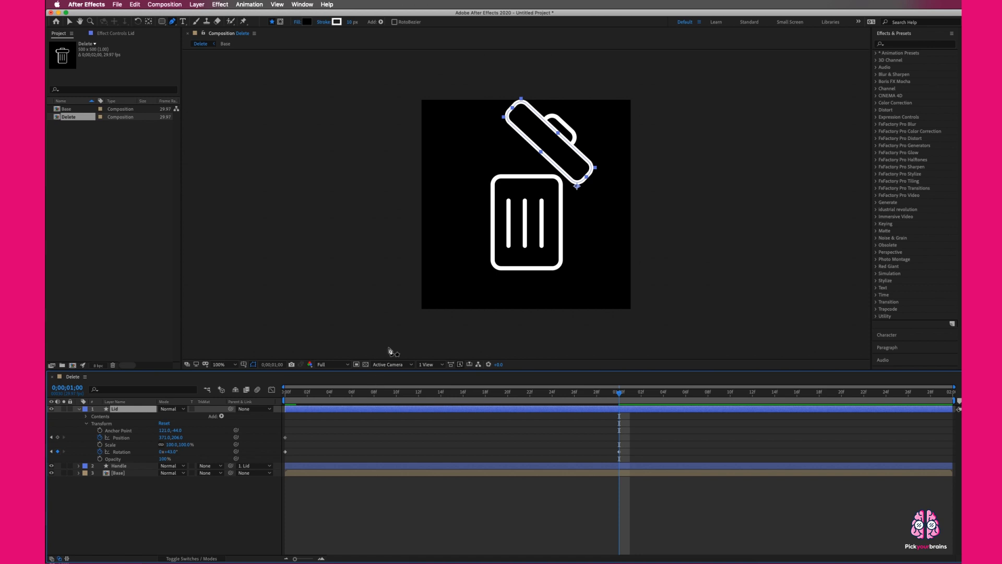
left_click(177, 4)
left_click(251, 27)
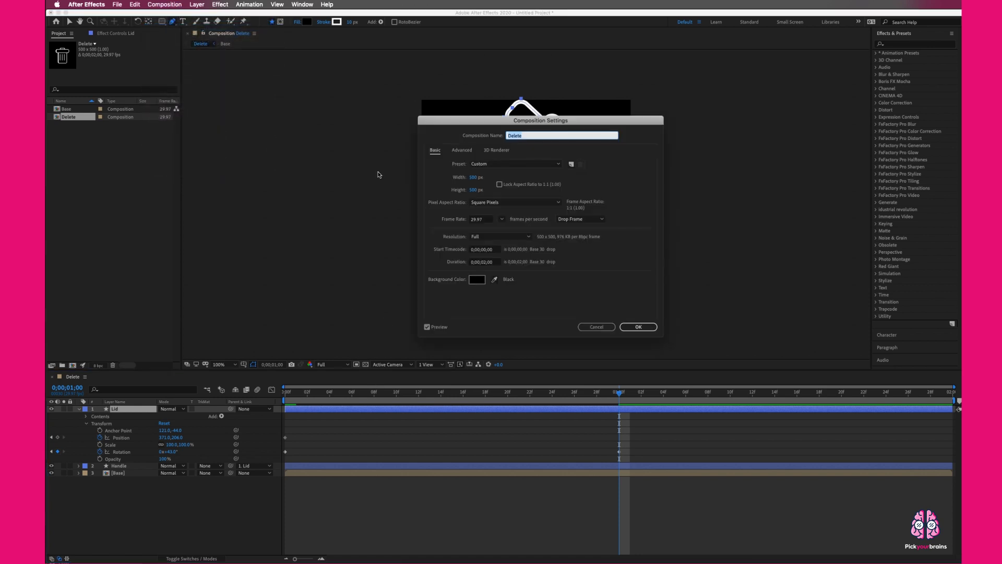
left_click(478, 190)
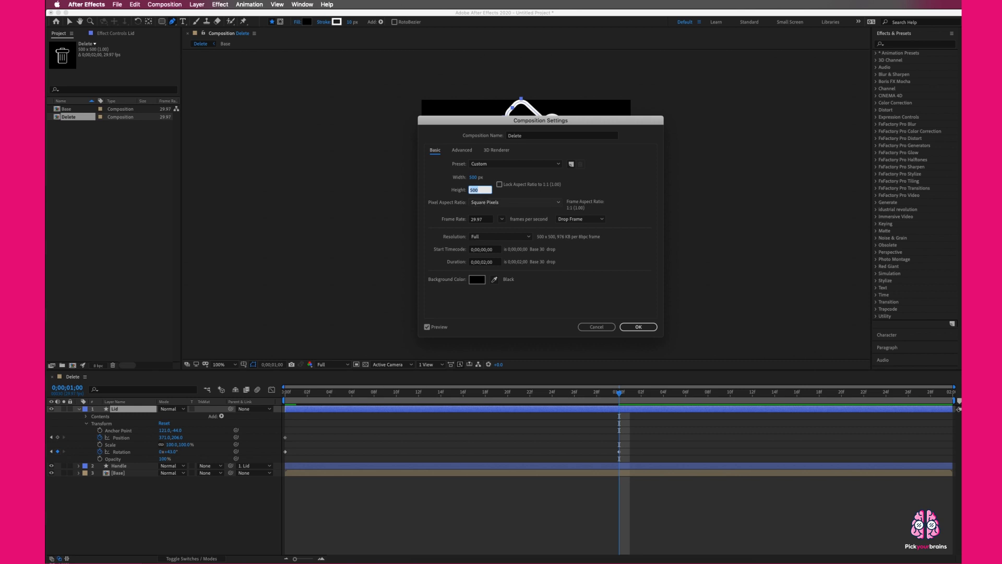
type("700")
key("Return")
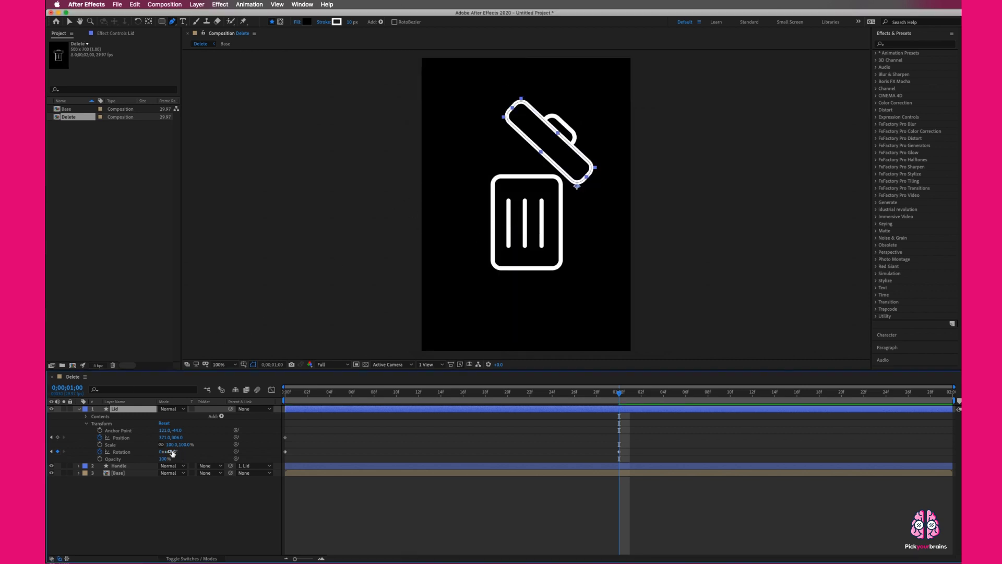
Increase the lid's rotation to 61° at one second and raise the lid 40 px to a Y position of 266
left_click_drag(173, 452, 181, 453)
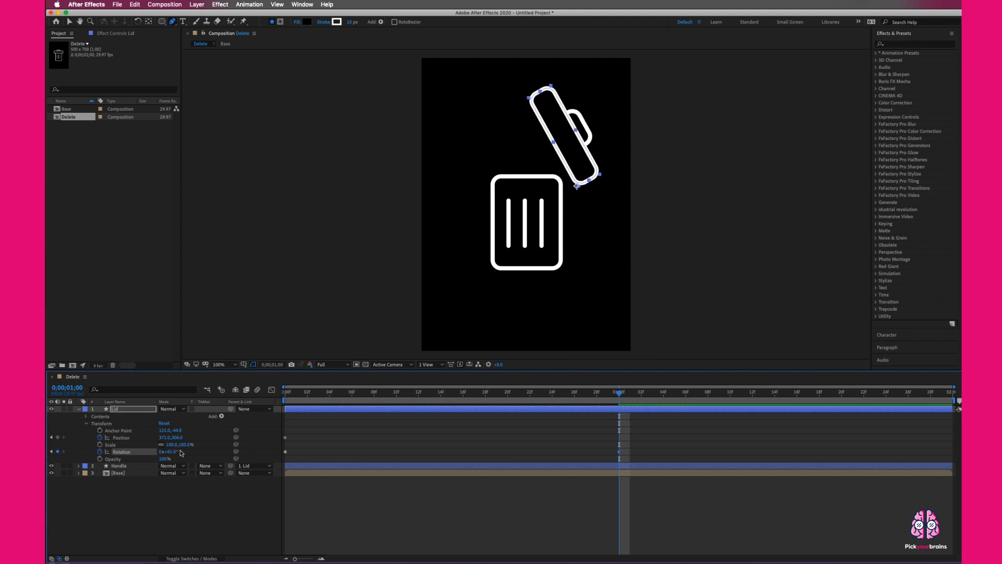
left_click(121, 438)
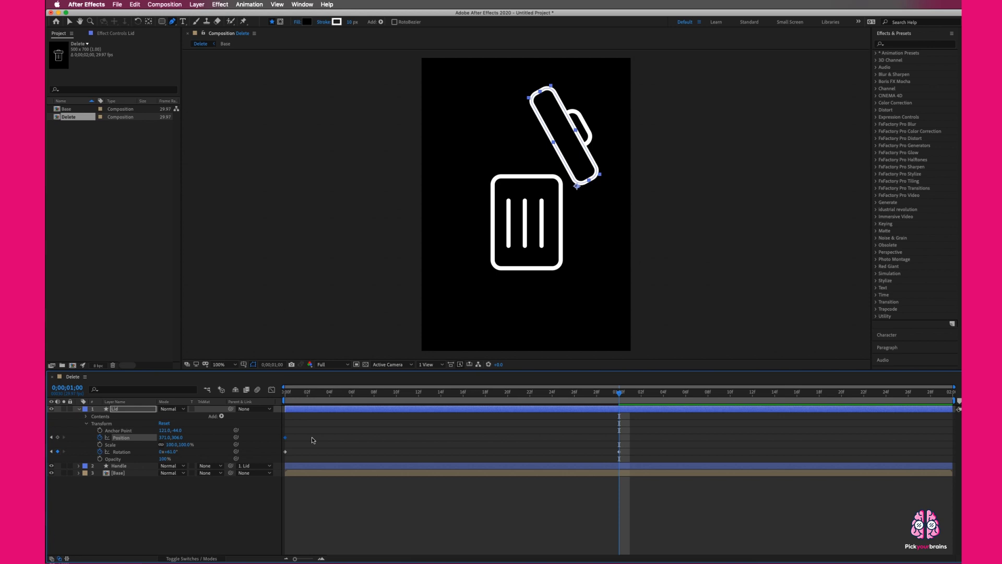
key("shift+Up")
key("shift+Up")
key("shift+Up")
key("shift+Up")
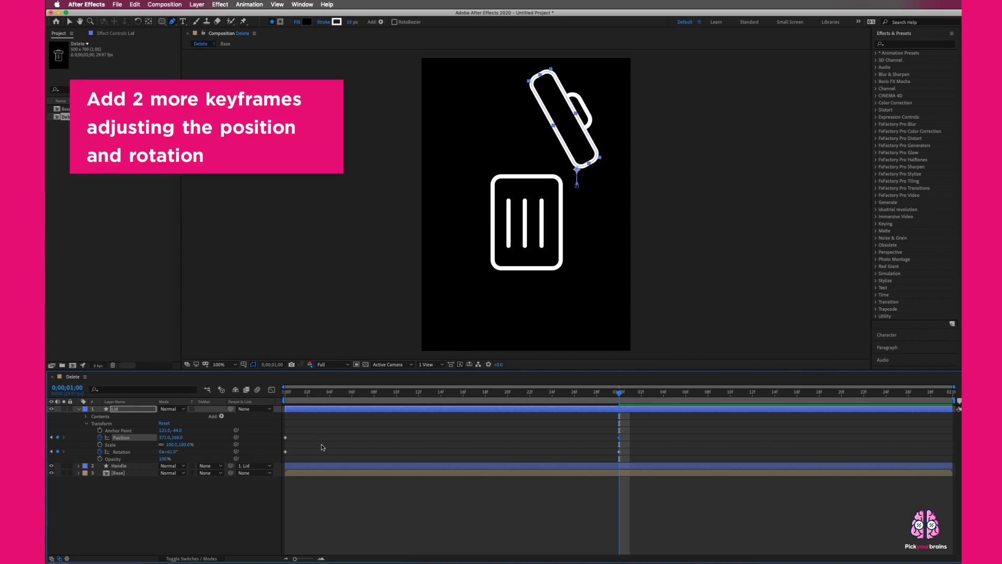
Preview the lid-opening animation from the start of the timeline
left_click_drag(619, 395, 277, 400)
key("space")
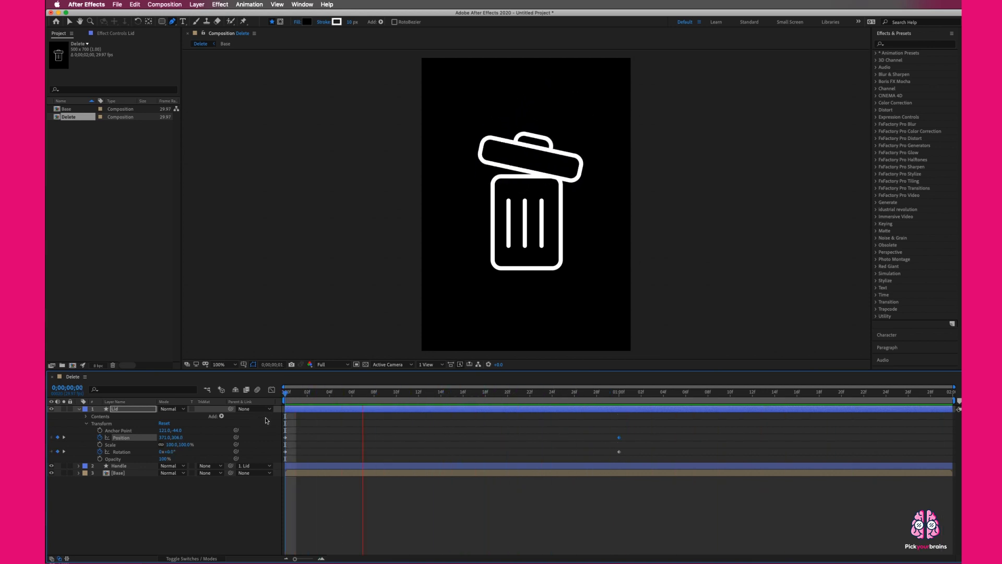
key("space")
Collapse the Lid layer's full property list and reveal only its keyframed properties
left_click_drag(676, 393, 628, 397)
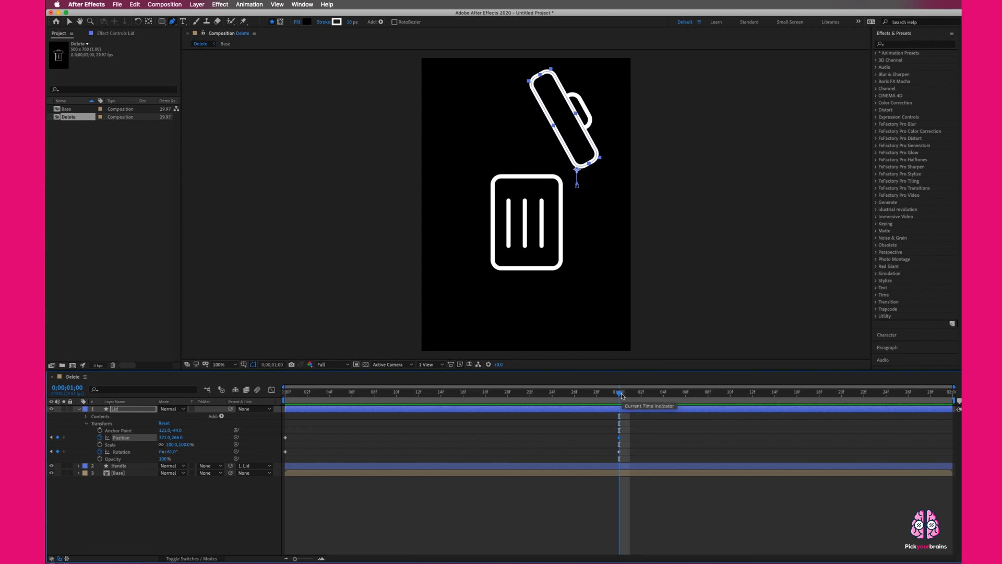
left_click(112, 410)
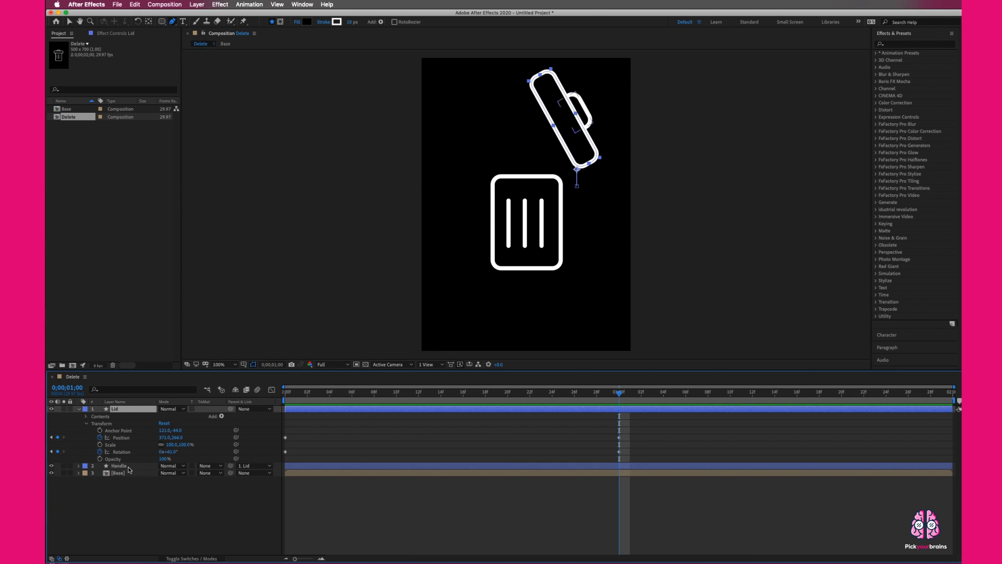
left_click(80, 409)
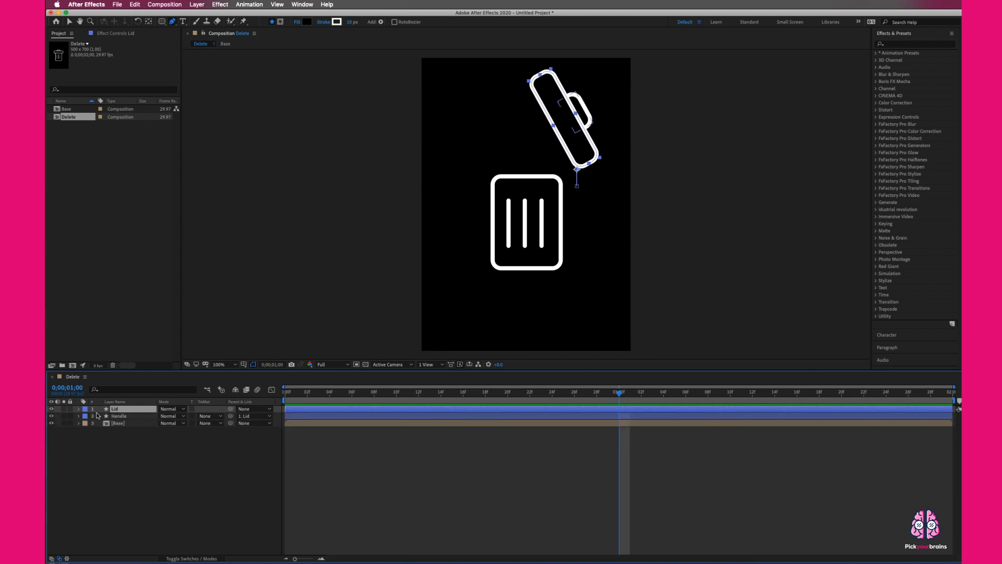
left_click(138, 416)
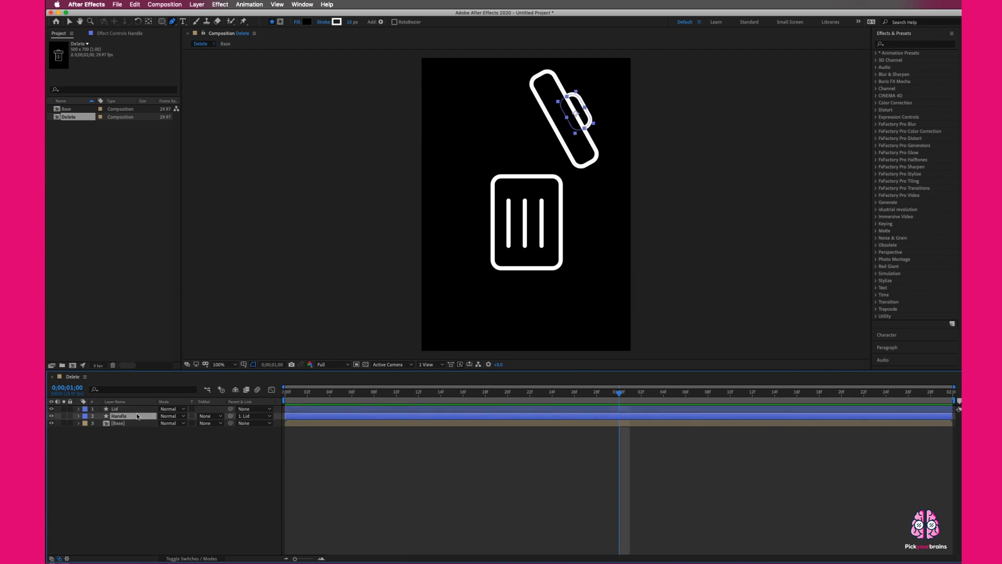
left_click(137, 411)
key("u")
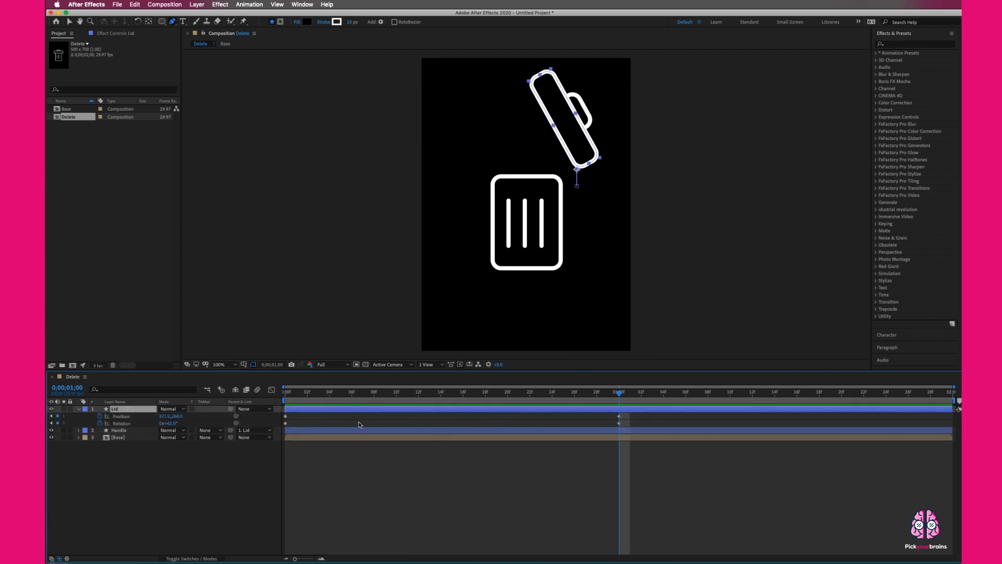
Copy the lid's starting Position and Rotation keyframes to 0;00;01;10 and preview the animation from the start
left_click_drag(619, 391, 730, 391)
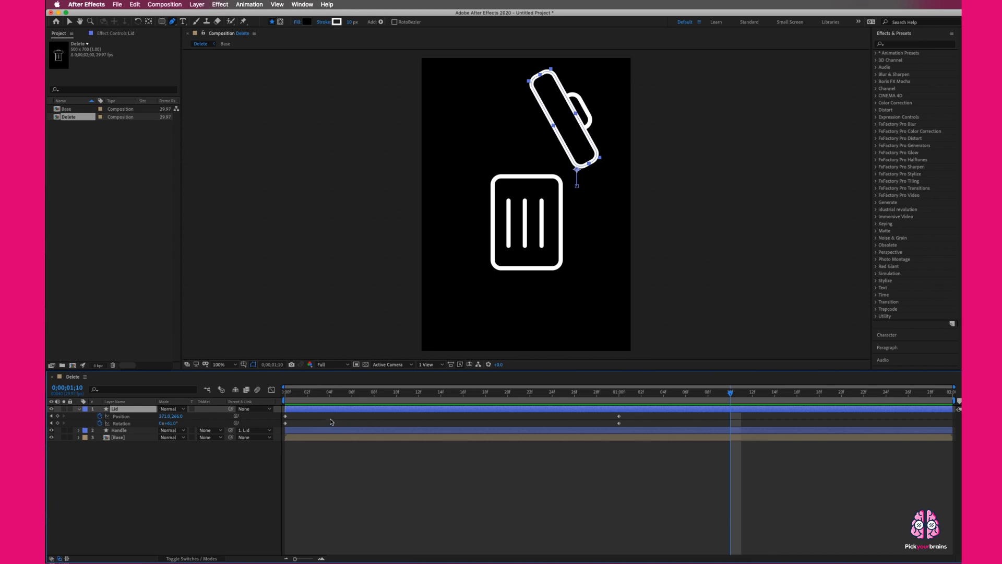
left_click_drag(298, 421, 278, 415)
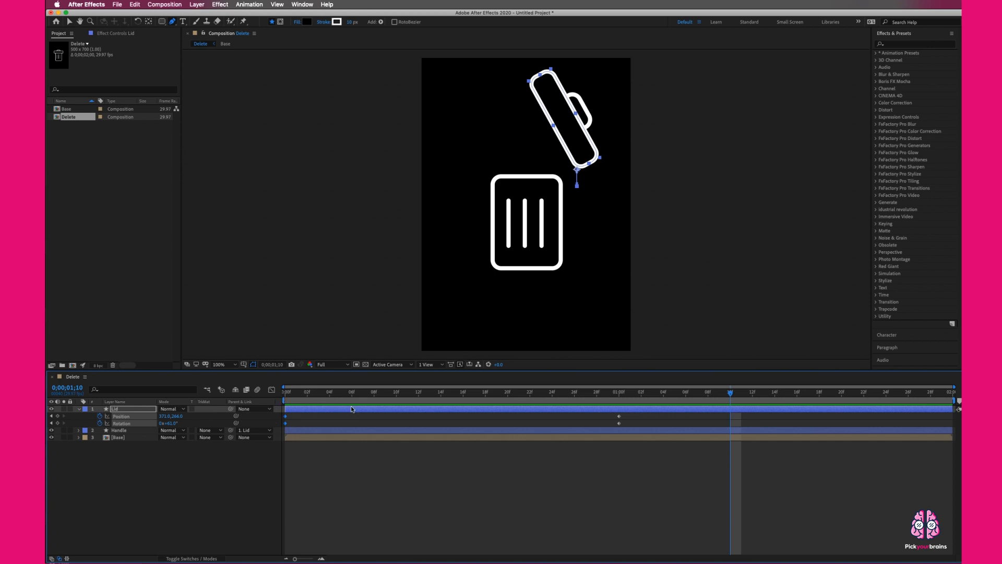
key("ctrl+v")
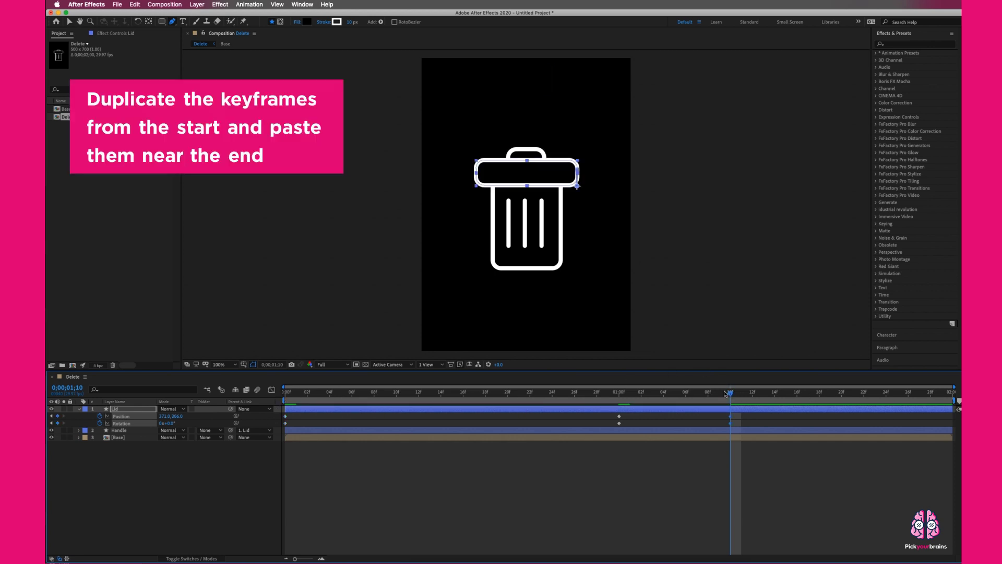
left_click_drag(730, 392, 419, 393)
key("space")
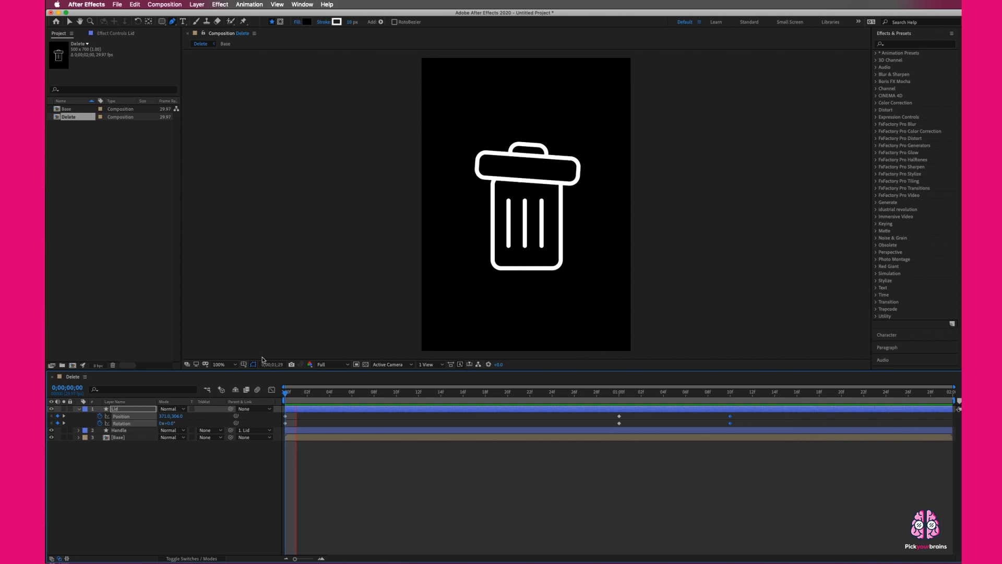
Stop the preview, place the playhead at 0;00;01;10 and collapse the Lid layer's properties
left_click(747, 393)
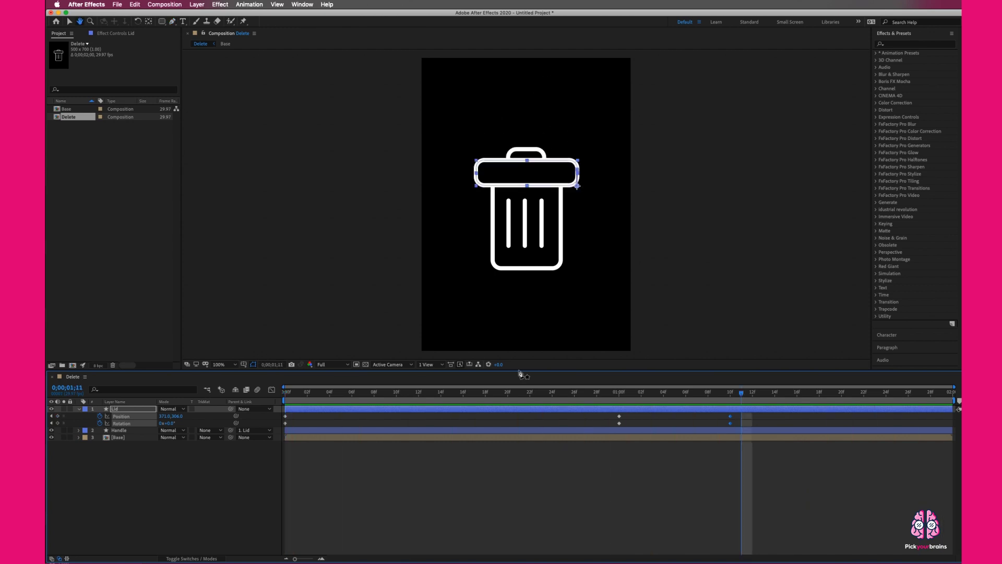
left_click(733, 394)
left_click(653, 505)
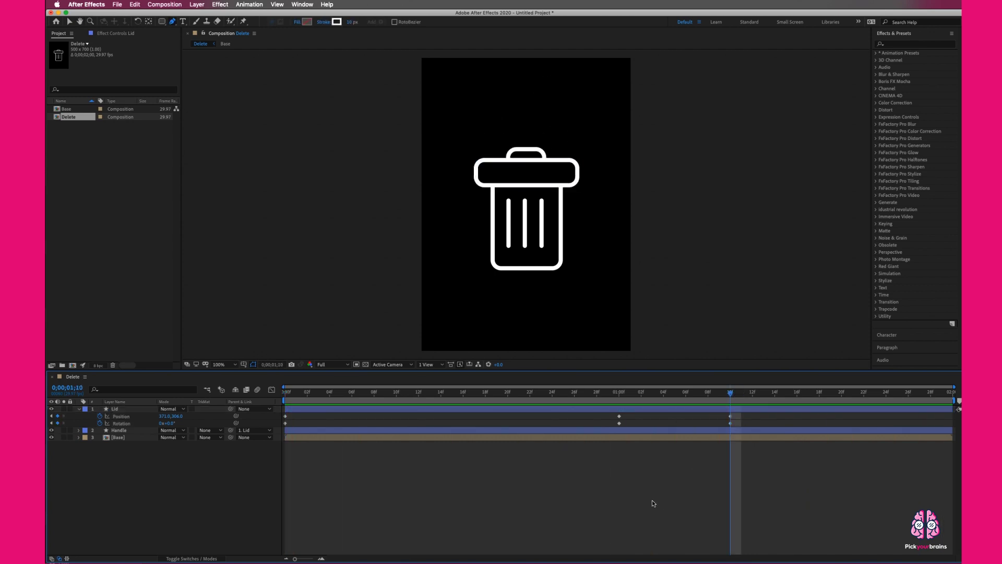
left_click(78, 409)
Create a new shape layer and draw a short diagonal spark line outside the lid's upper-left corner with the Pen tool
right_click(134, 442)
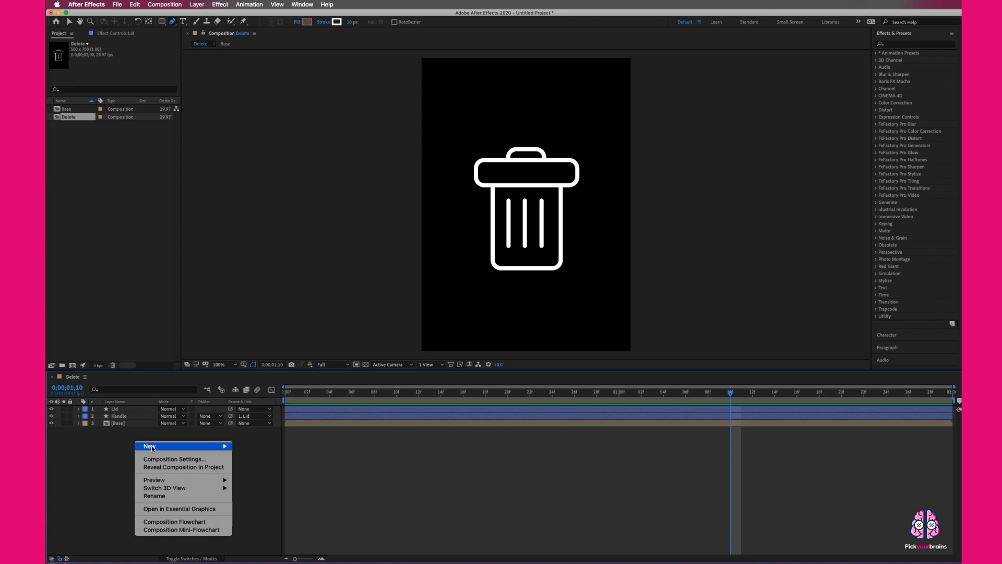
mouse_move(172, 446)
left_click(258, 499)
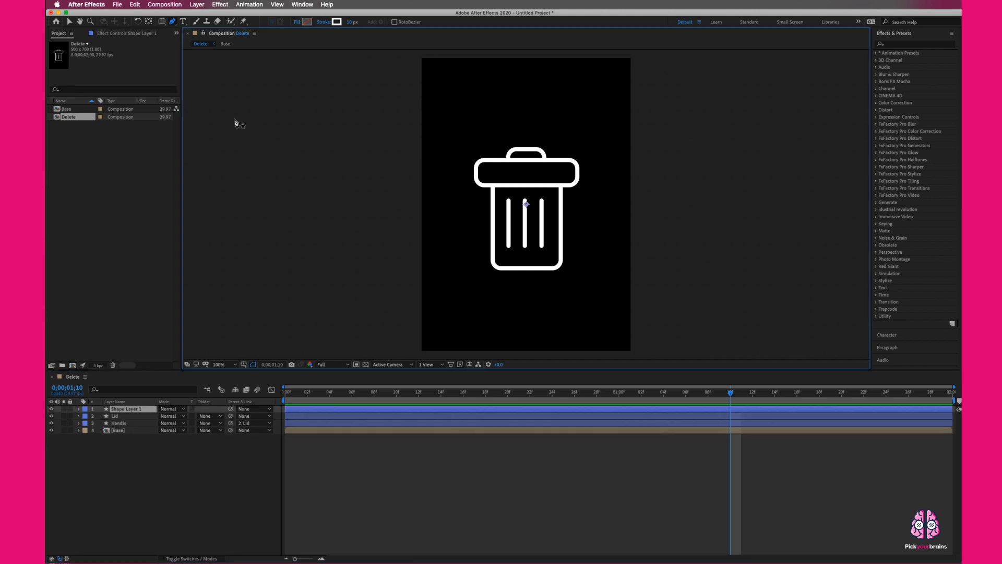
left_click(458, 134)
left_click(473, 153)
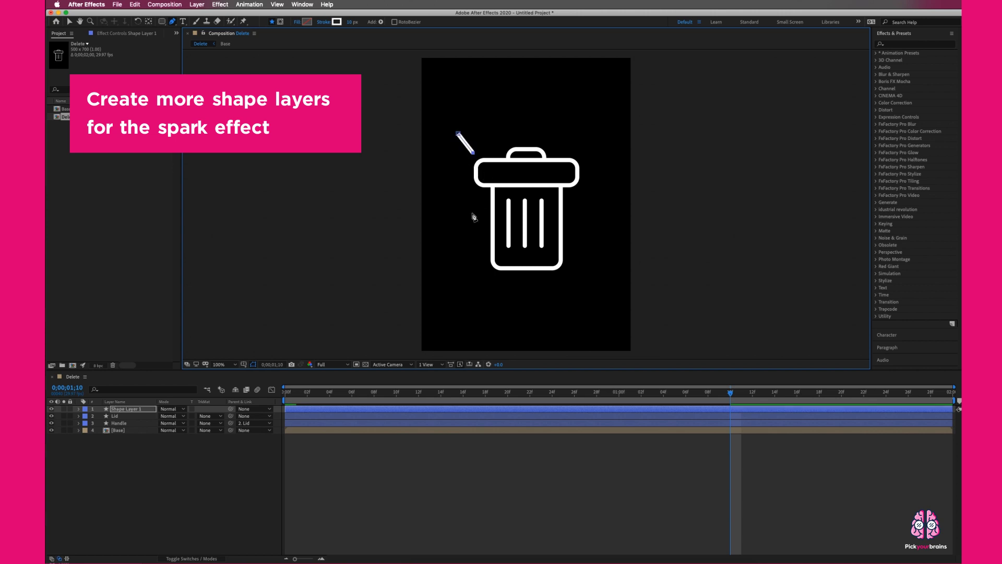
Set the spark line's stroke to Round Cap and collapse the layer's properties
left_click(79, 409)
left_click(86, 424)
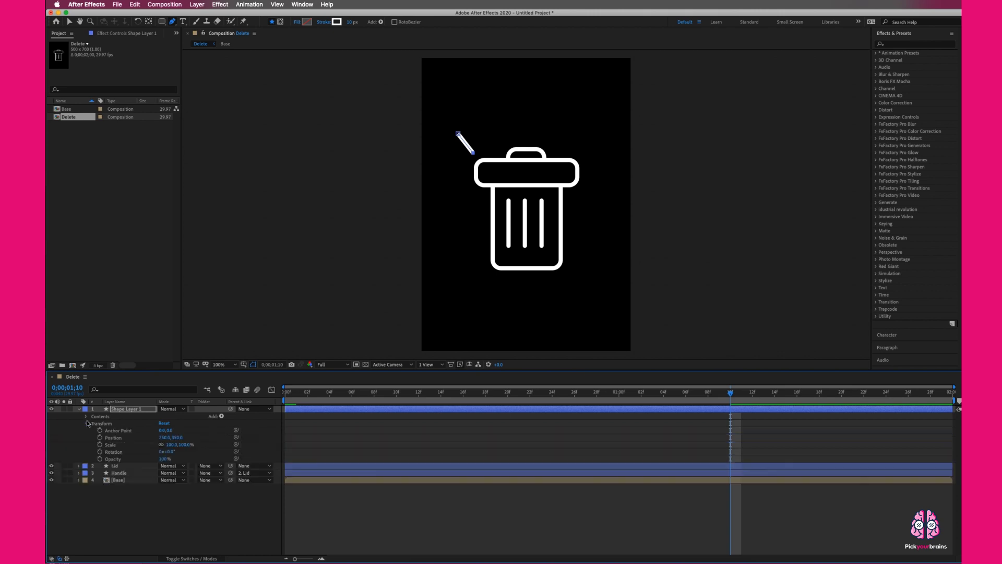
left_click(86, 416)
left_click(94, 424)
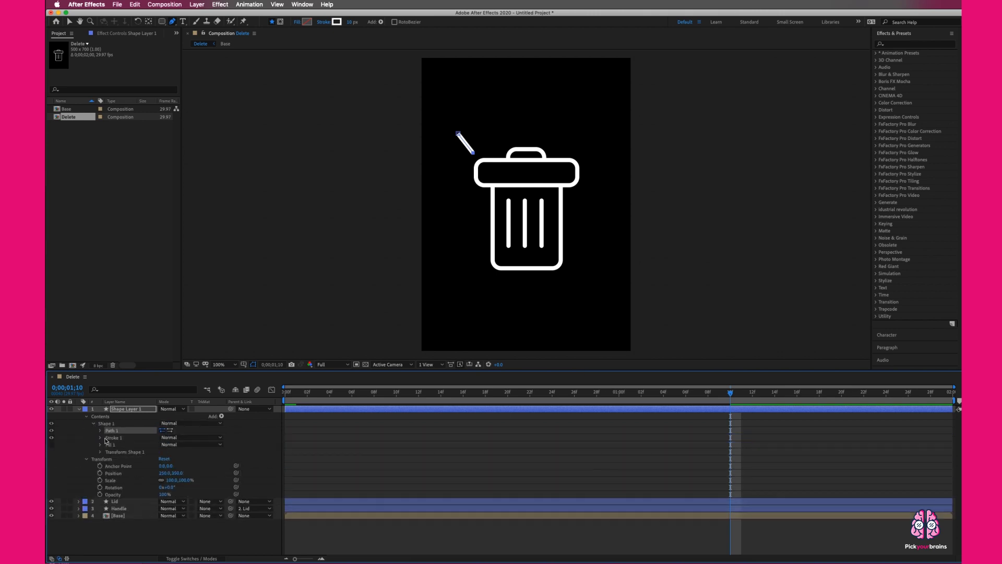
left_click(113, 438)
left_click(100, 438)
left_click(191, 473)
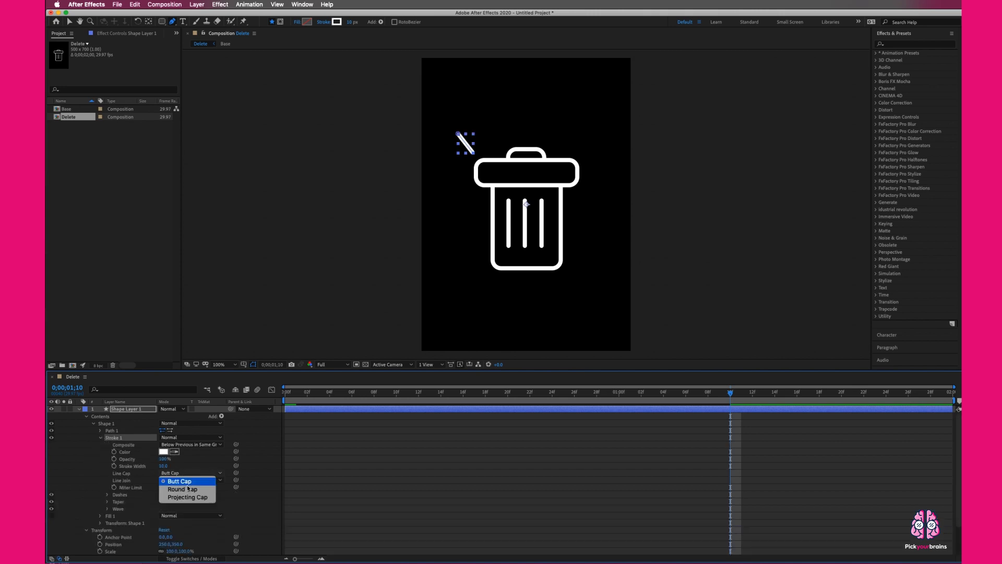
left_click(175, 486)
left_click(79, 409)
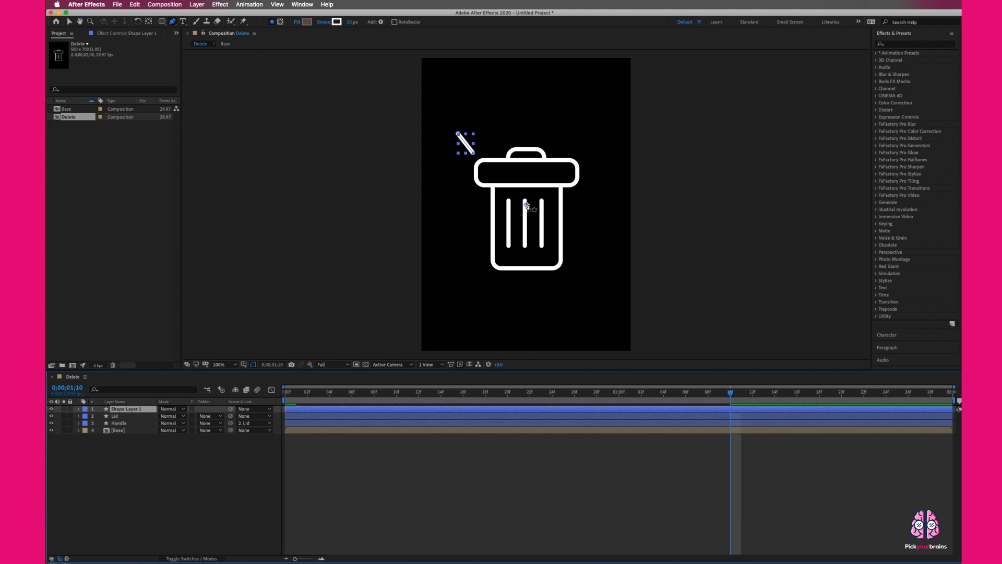
Move the spark line's anchor point to its lower end beside the lid
key("v")
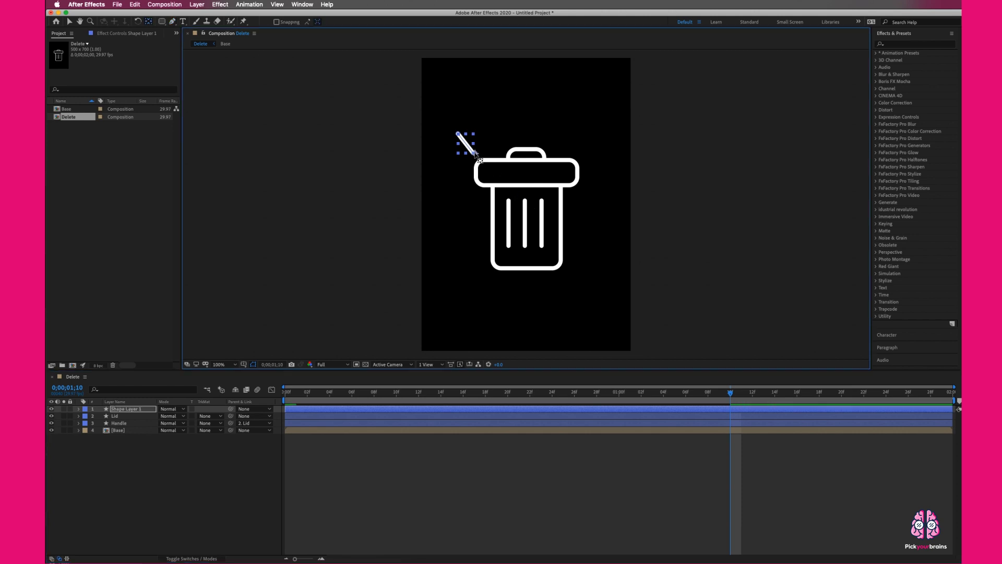
key("g")
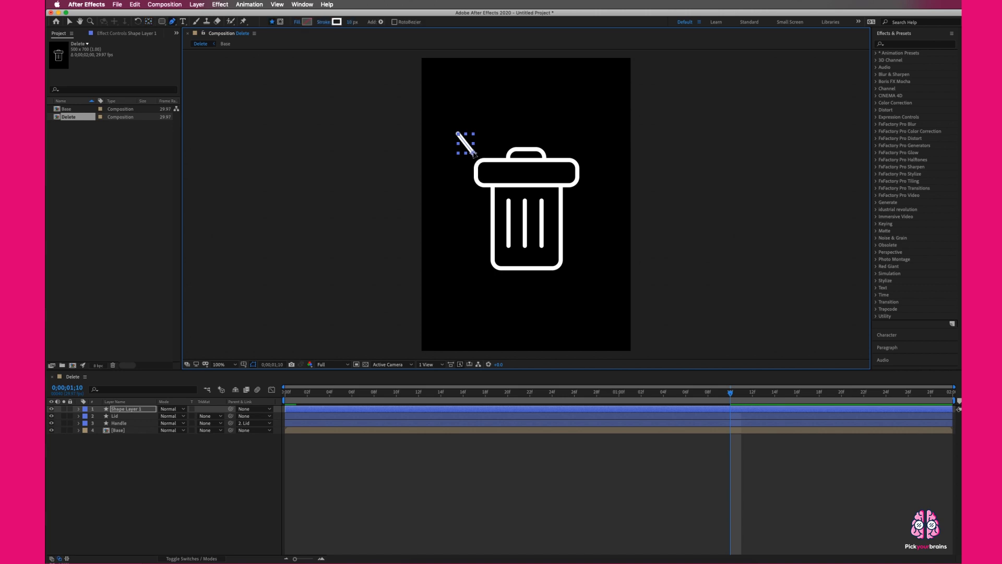
left_click(130, 410)
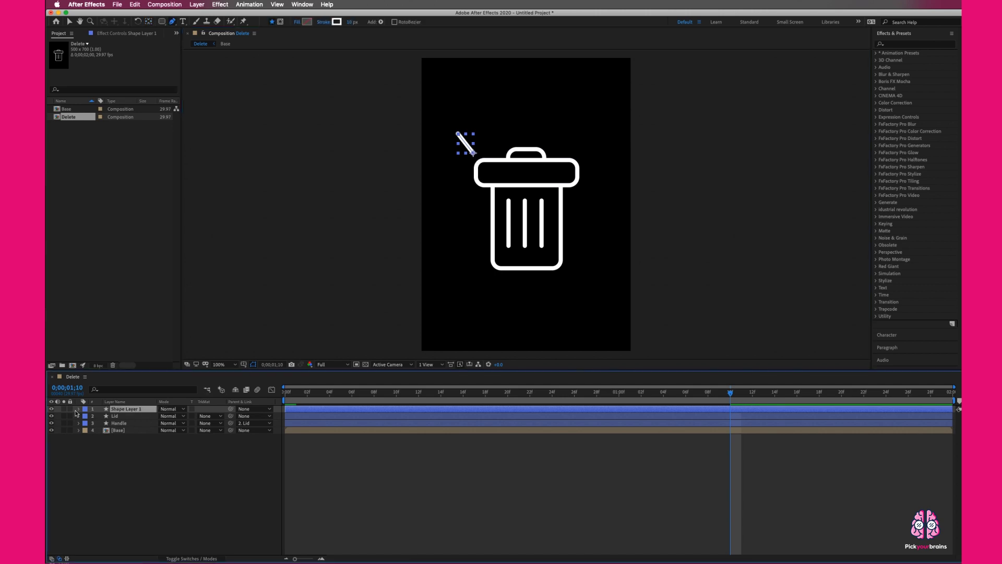
Add a Trim Paths operation to Shape Layer 1
left_click(79, 409)
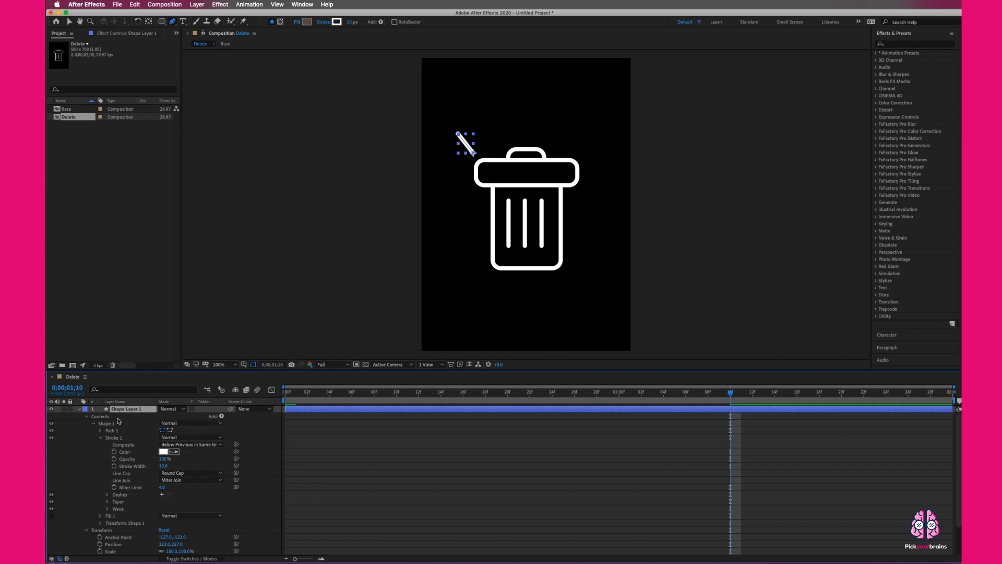
left_click(86, 417)
left_click(234, 422)
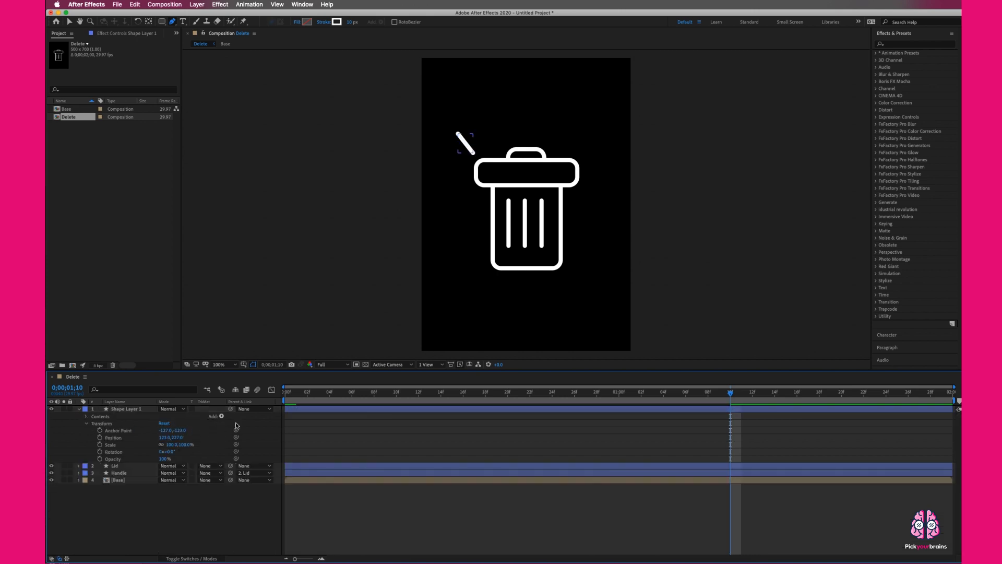
left_click(88, 422)
left_click(221, 416)
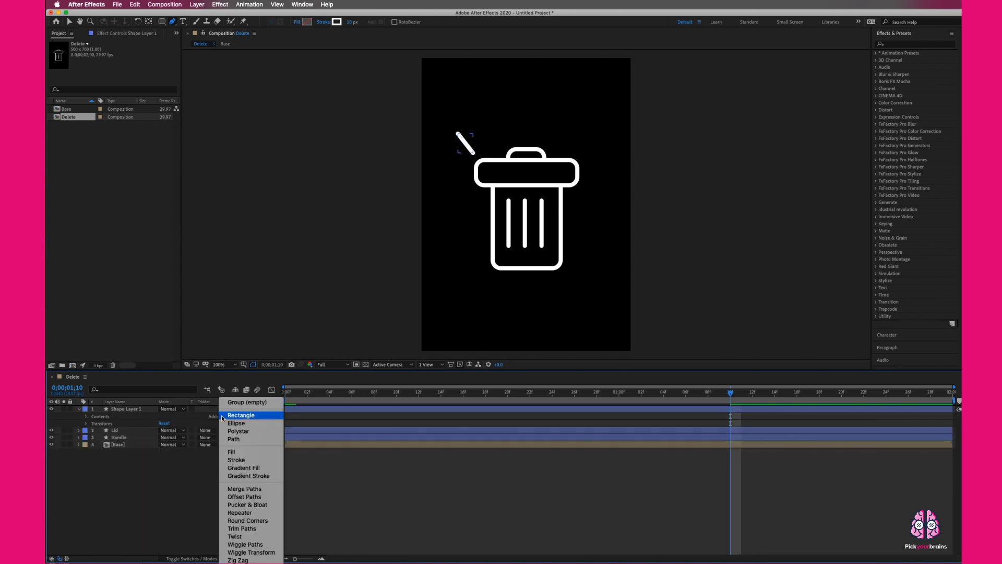
left_click(253, 529)
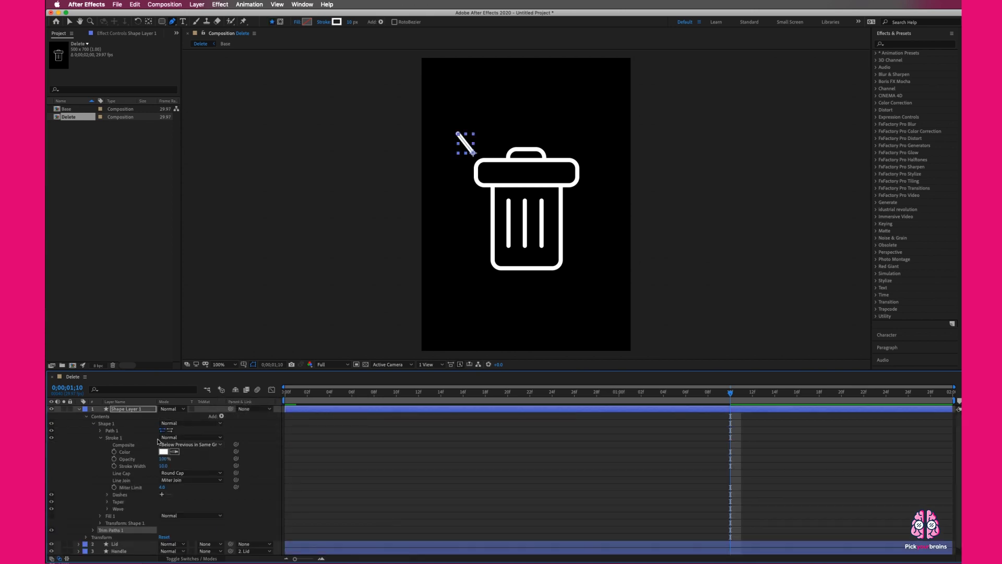
Keyframe the Trim Paths End value at 0% at 0;00;01;10
scroll(121, 494, "down", 1)
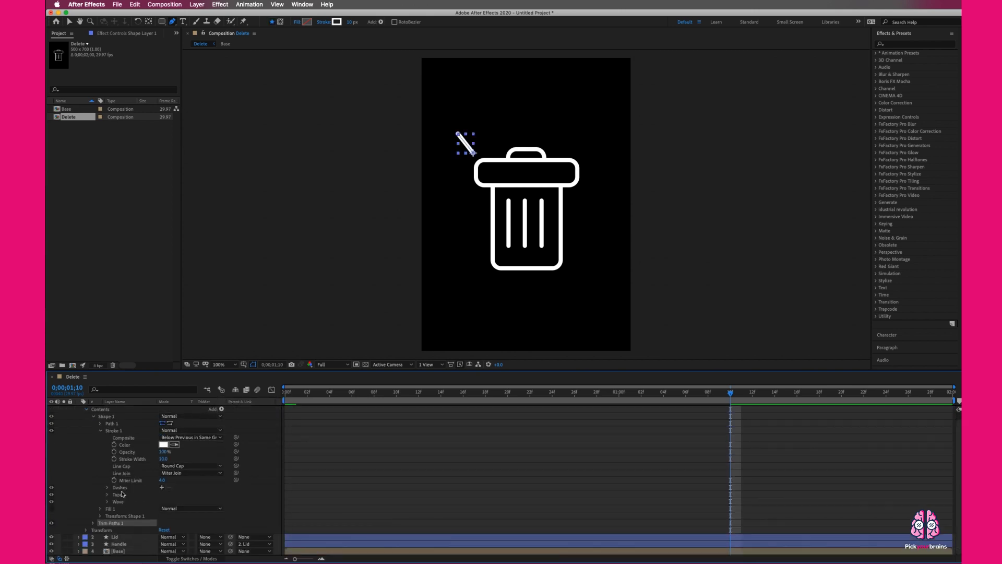
left_click(94, 523)
scroll(105, 506, "down", 3)
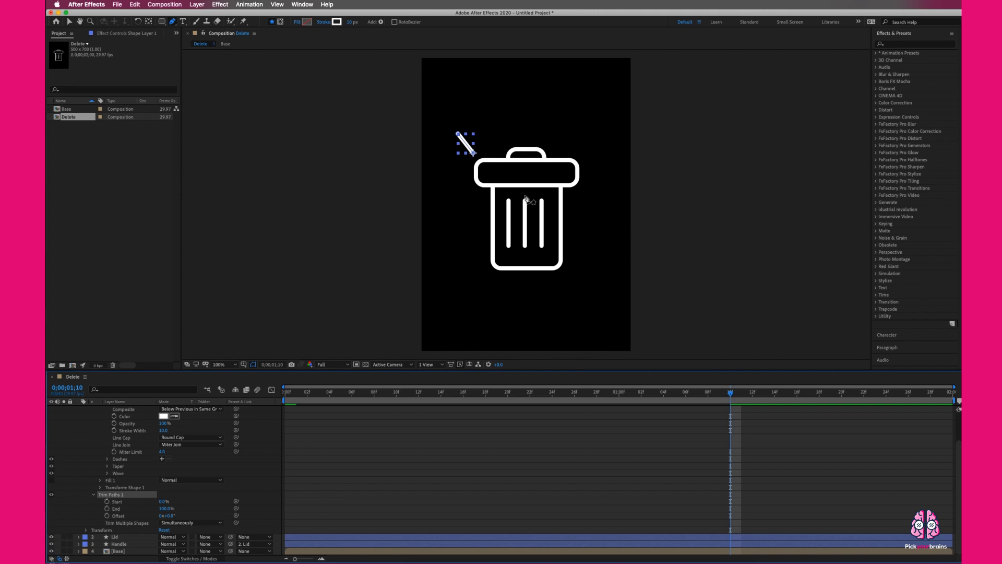
left_click(107, 508)
left_click_drag(165, 510, 110, 507)
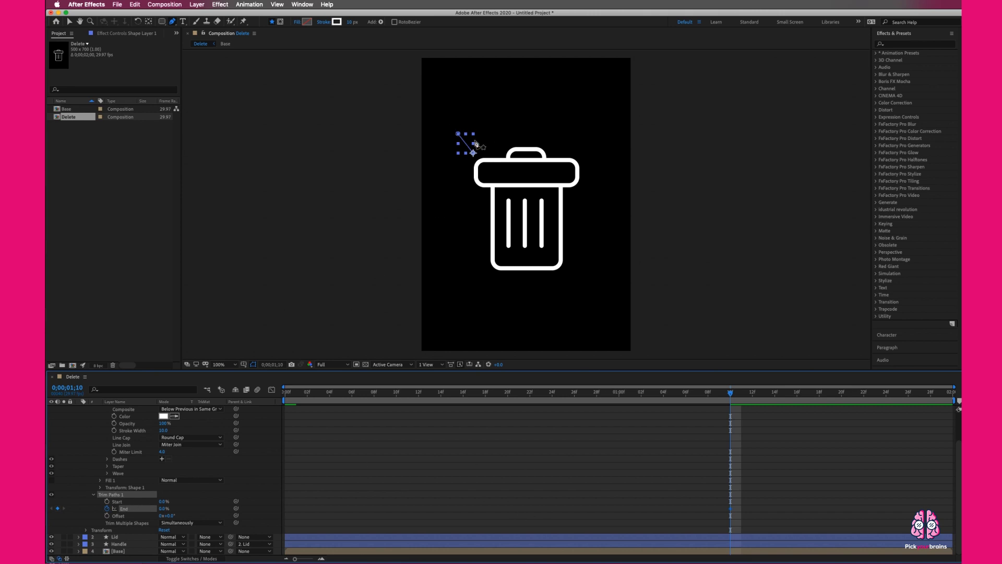
Move the 0% End keyframe to 0;00;01;12 and add a 100% End keyframe at 0;00;01;10
key("Page_Up")
key("Page_Up")
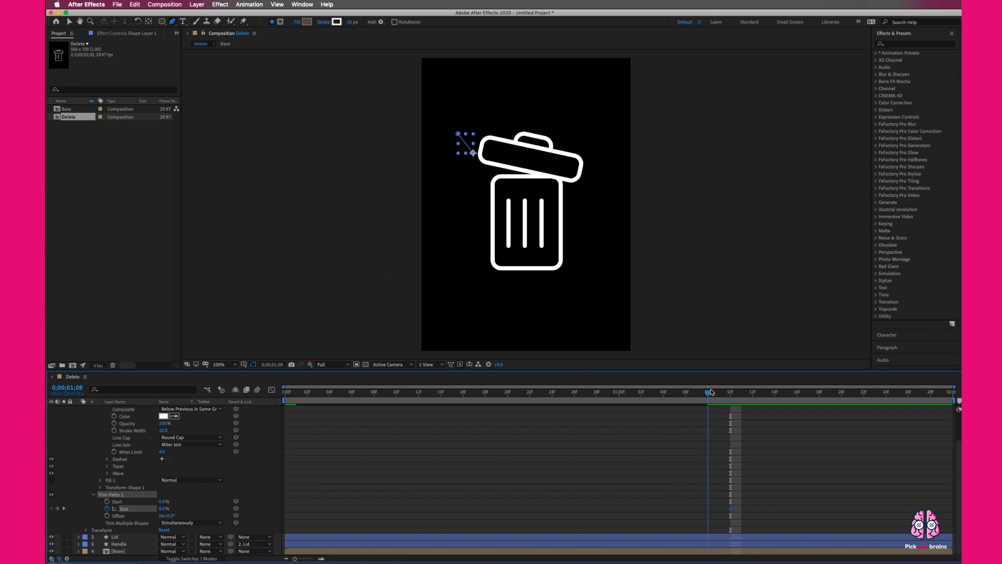
left_click(719, 393)
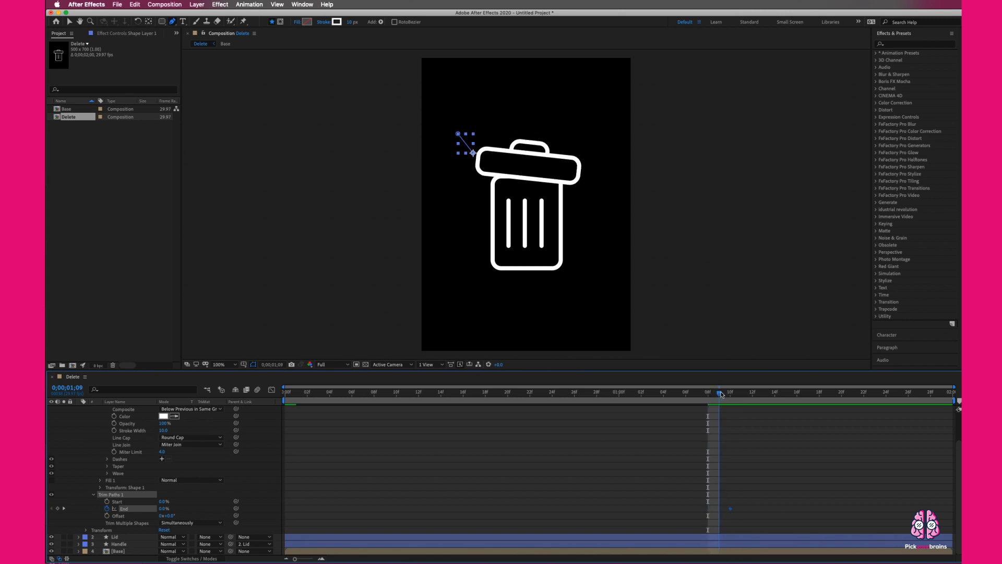
left_click_drag(722, 394, 730, 394)
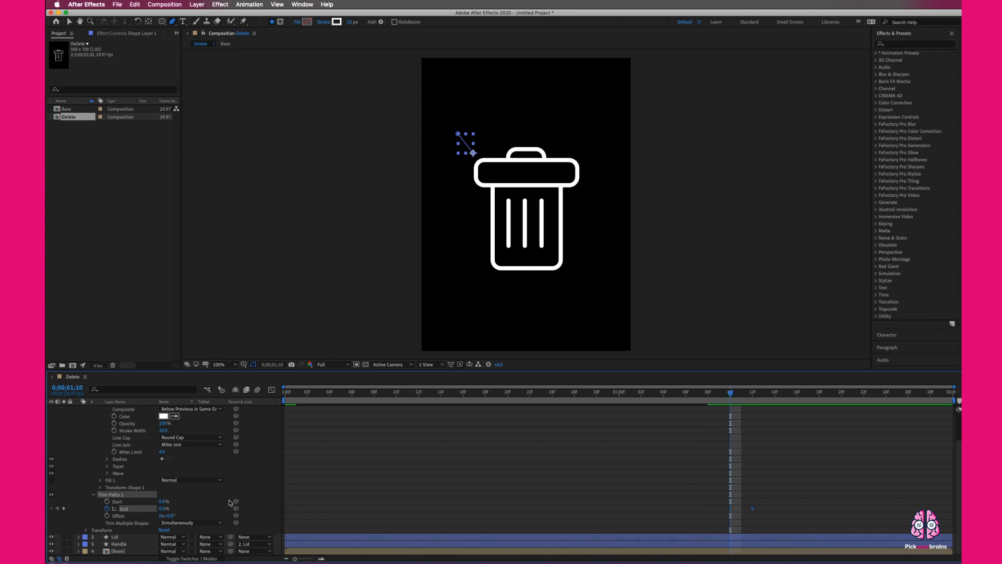
left_click_drag(167, 509, 234, 509)
left_click(466, 476)
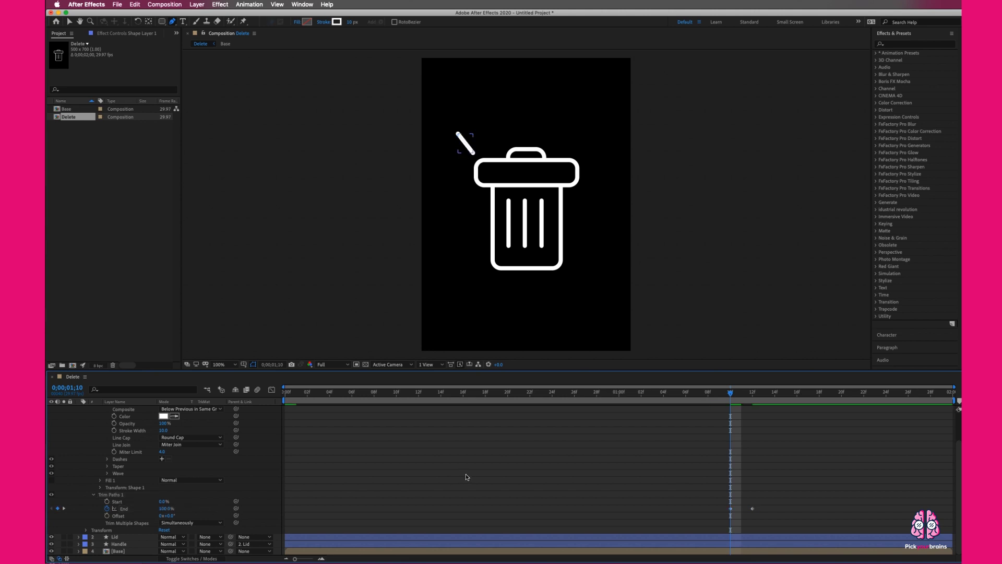
Preview the spark line's trim animation starting shortly before the lid closes
left_click_drag(739, 396, 714, 392)
key("space")
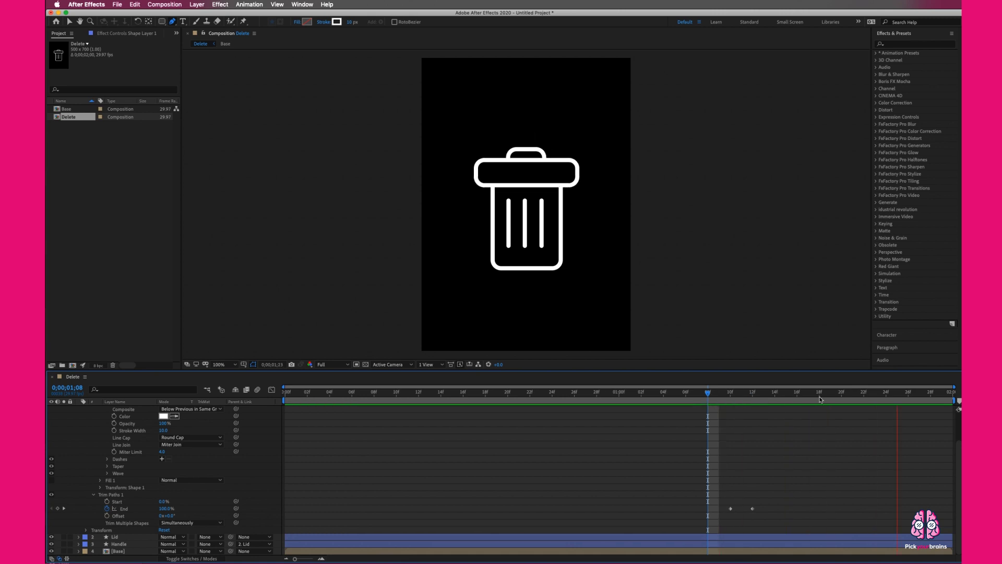
left_click(663, 383)
left_click_drag(664, 384, 653, 385)
key("space")
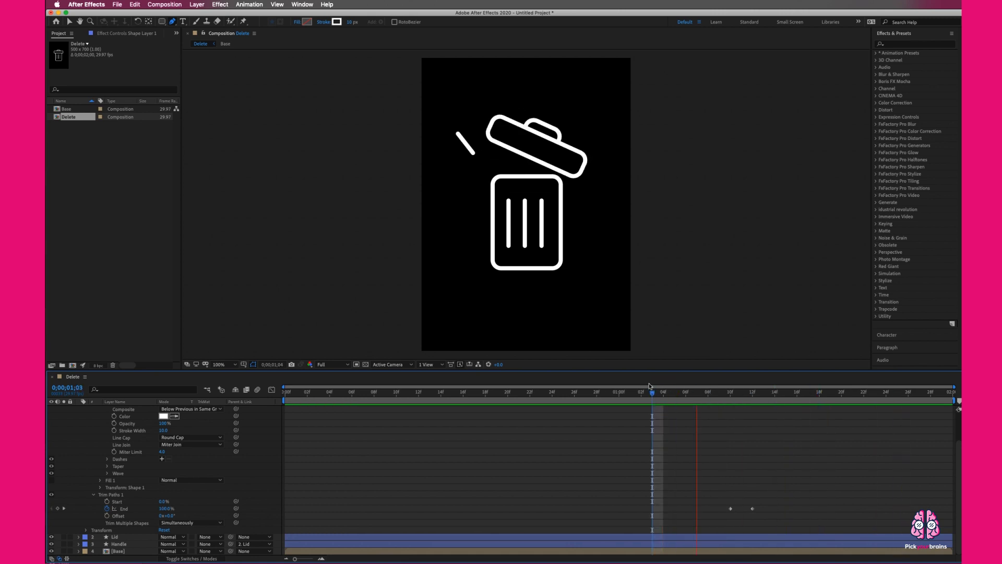
Move the 0% End keyframe to 0;00;01;14 and collapse Shape Layer 1's properties
mouse_move(774, 393)
left_mouse_down()
mouse_move(721, 393)
mouse_move(747, 394)
mouse_move(736, 394)
left_mouse_up()
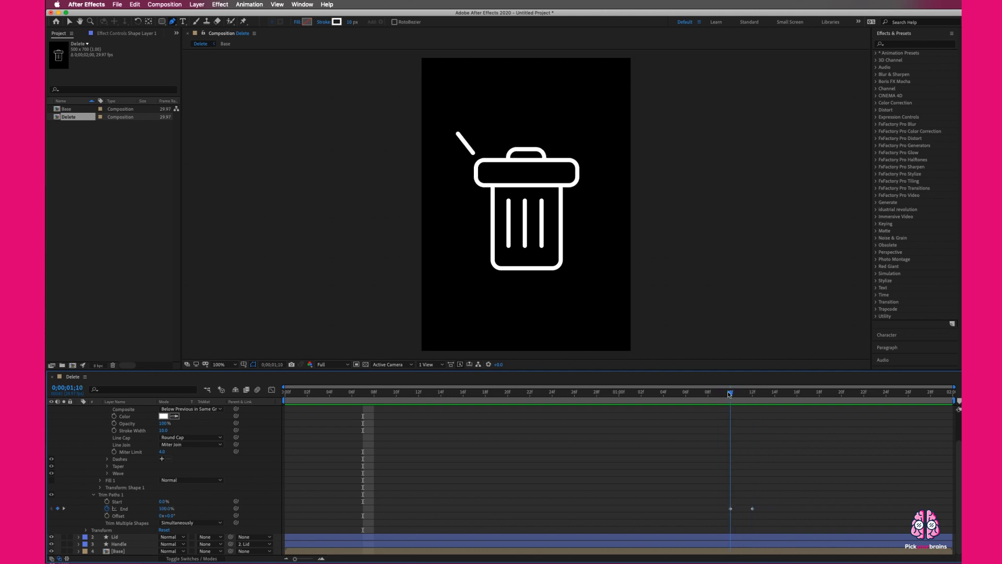
left_click(404, 549)
left_click_drag(752, 508, 774, 509)
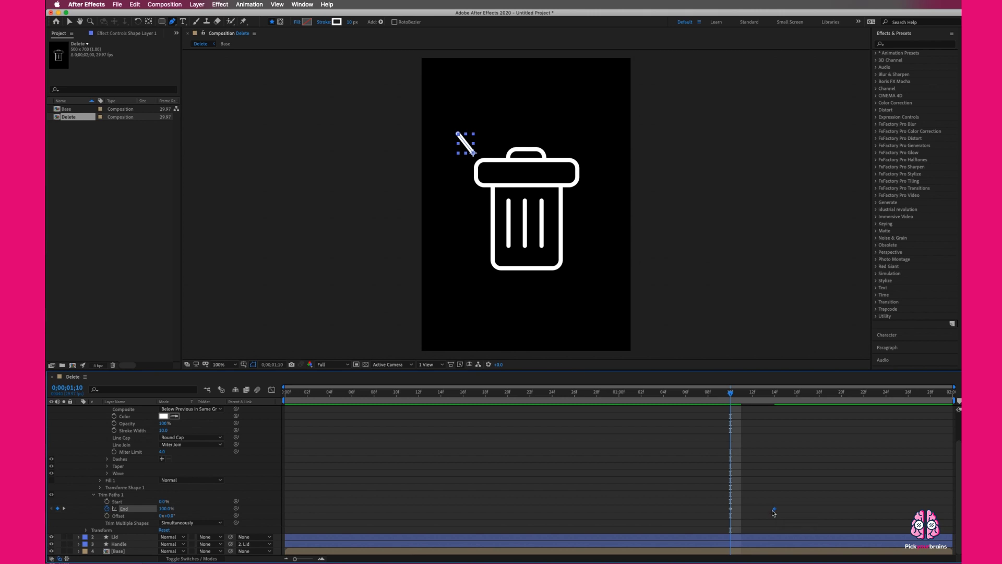
scroll(699, 498, "up", 3)
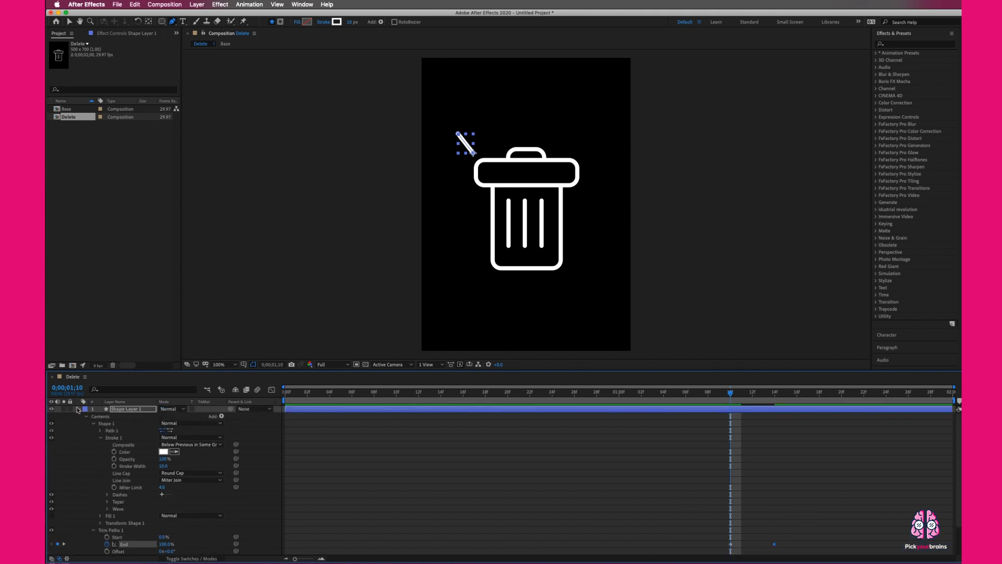
left_click(78, 410)
Preview the full animation from the start of the timeline
left_click_drag(730, 394, 257, 388)
key("space")
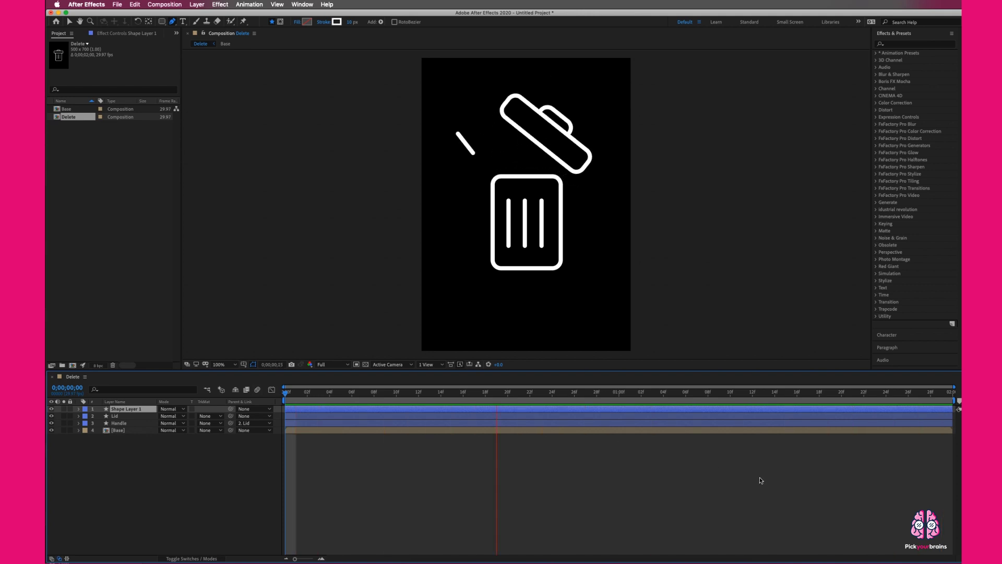
key("space")
Reveal Shape Layer 1's keyframed End property and place the playhead on its first keyframe at 0;00;01;10
key("u")
left_click_drag(697, 393, 730, 395)
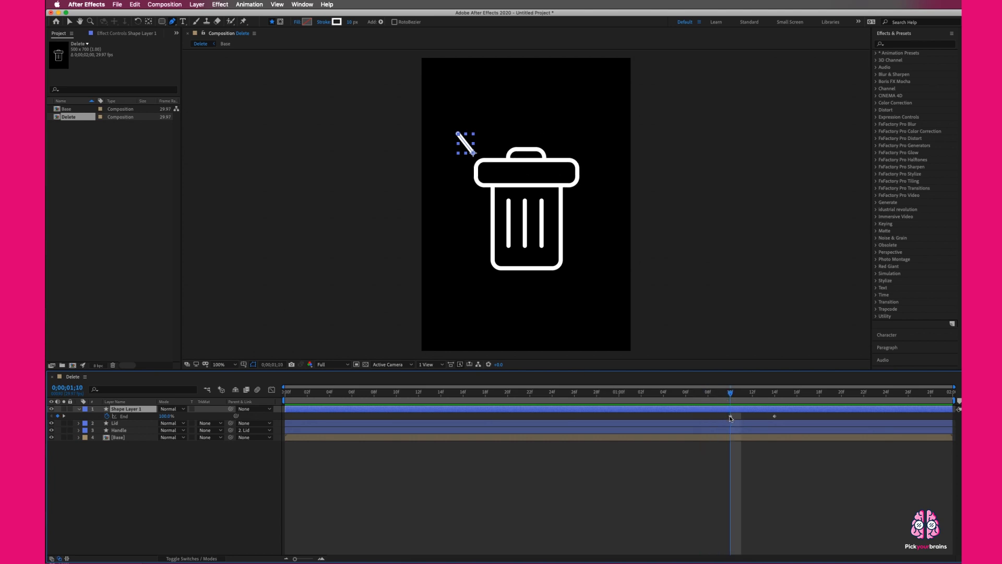
left_click(730, 416)
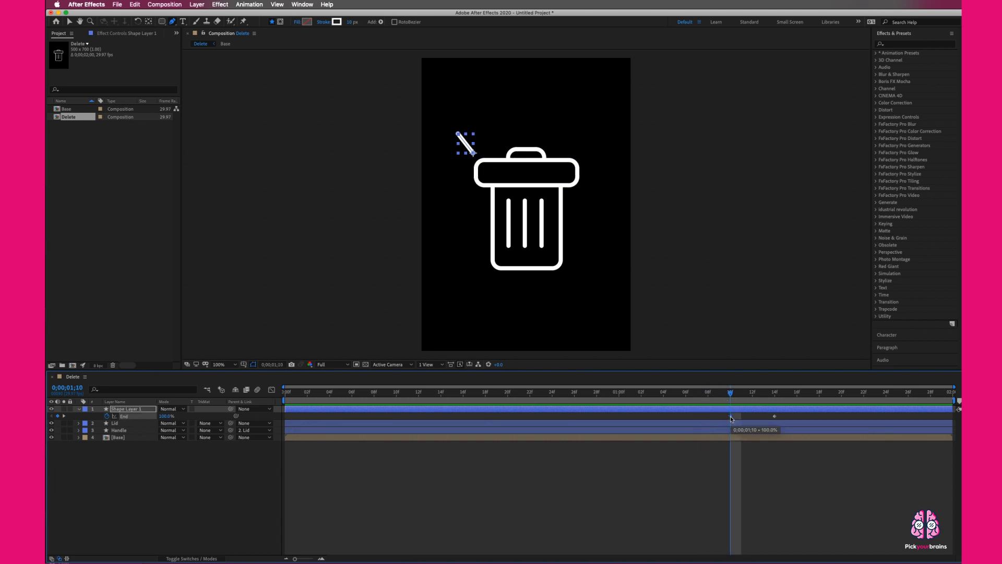
Trim the start of Shape Layer 1 to the playhead at 0;00;01;10
left_click(726, 393)
mouse_move(727, 393)
left_mouse_down()
mouse_move(773, 394)
mouse_move(734, 394)
mouse_move(769, 397)
mouse_move(738, 392)
mouse_move(730, 407)
left_mouse_up()
left_click(721, 410)
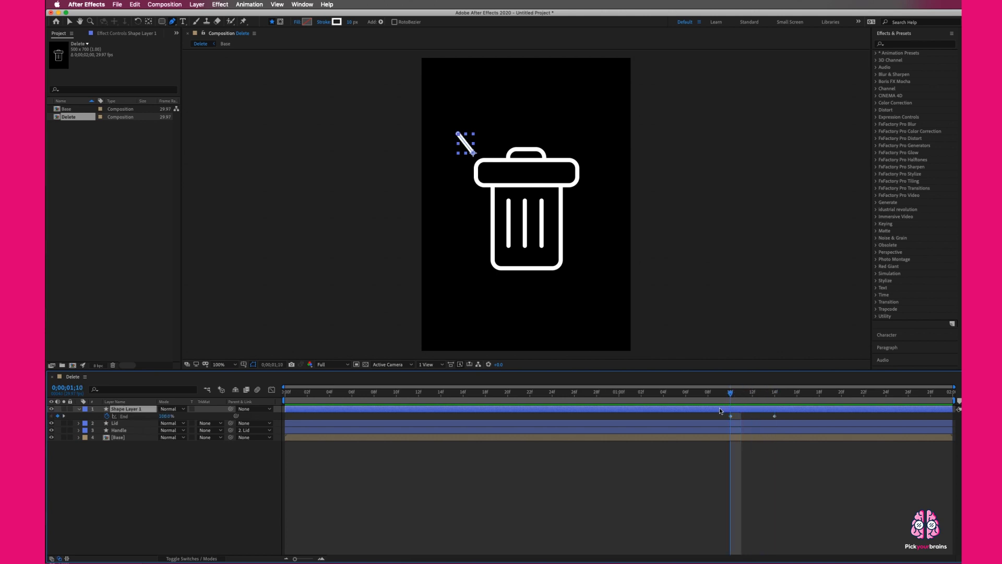
key("alt+bracketleft")
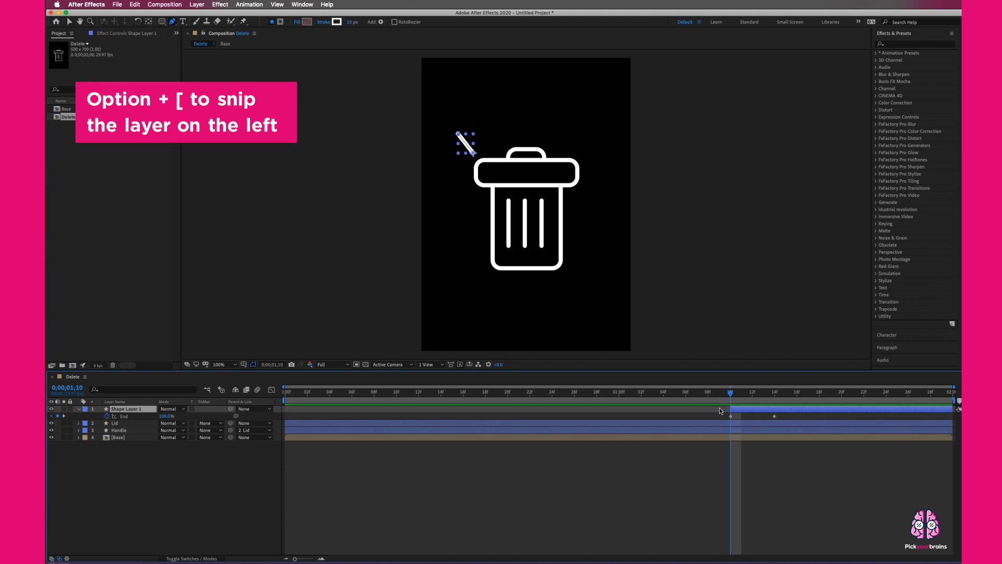
Scrub back through the lid opening and undo the trim of Shape Layer 1's start
left_click_drag(729, 394, 439, 398)
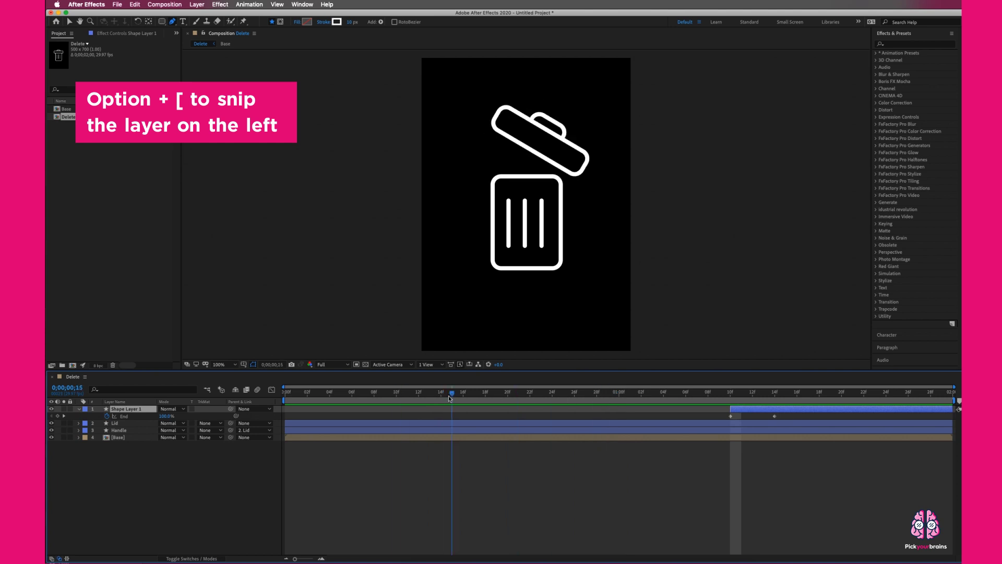
key("super+z")
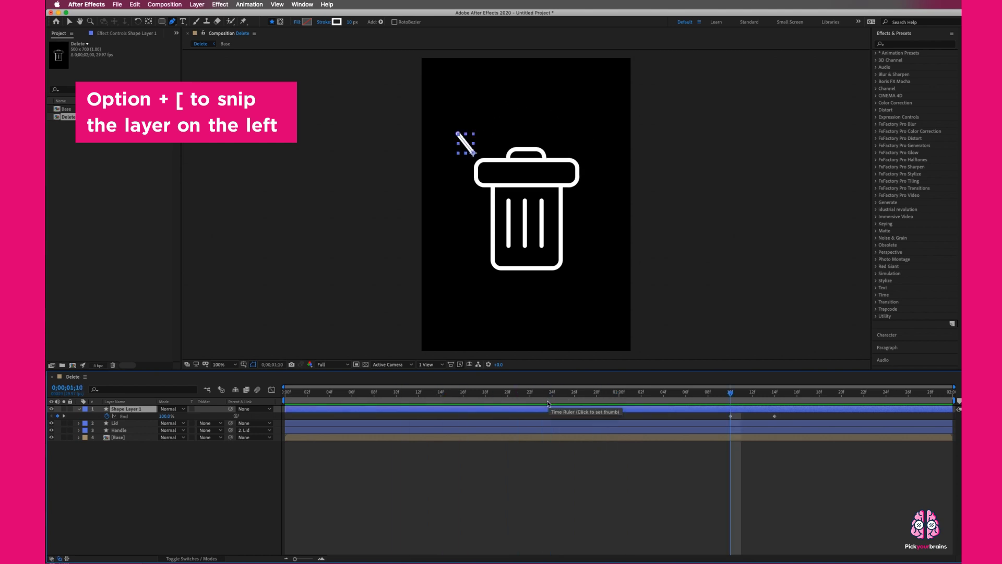
Trim the start of Shape Layer 1 to the playhead at 0;00;01;10
left_click_drag(495, 409, 718, 416)
key("super+z")
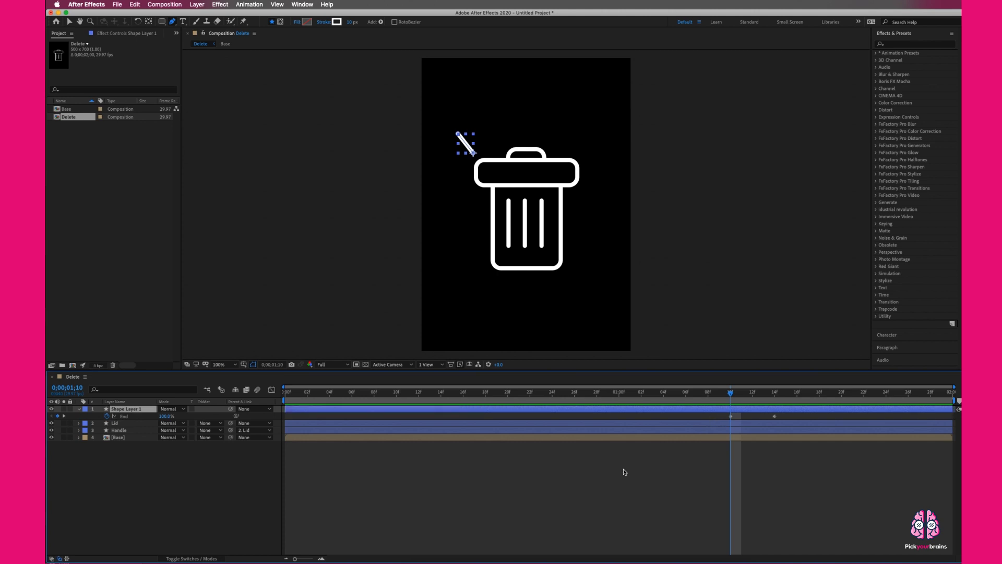
left_click(719, 444)
left_click(724, 410)
key("alt+bracketleft")
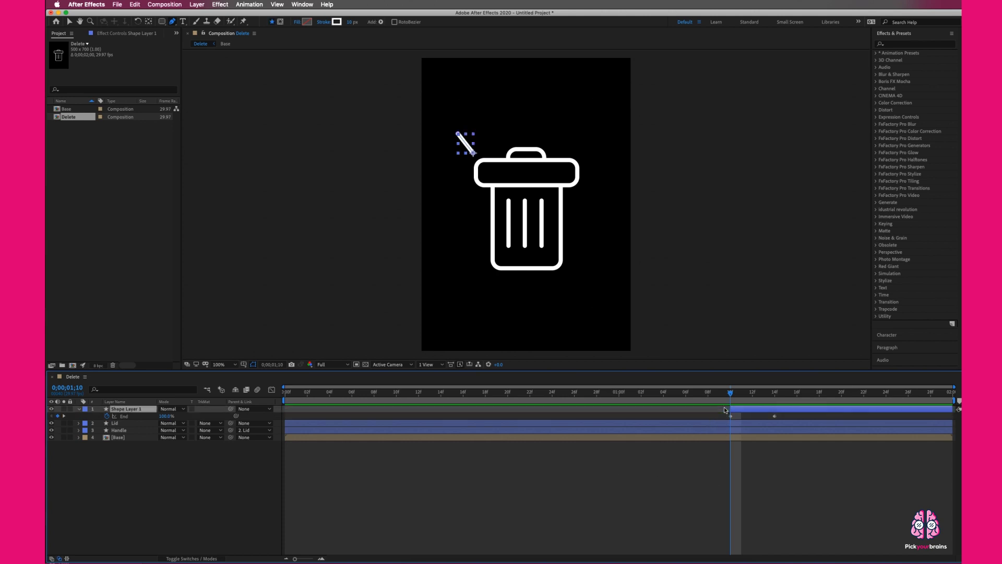
Preview the trimmed animation from its beginning and return the playhead to 0;00;01;10
left_click_drag(729, 394, 276, 399)
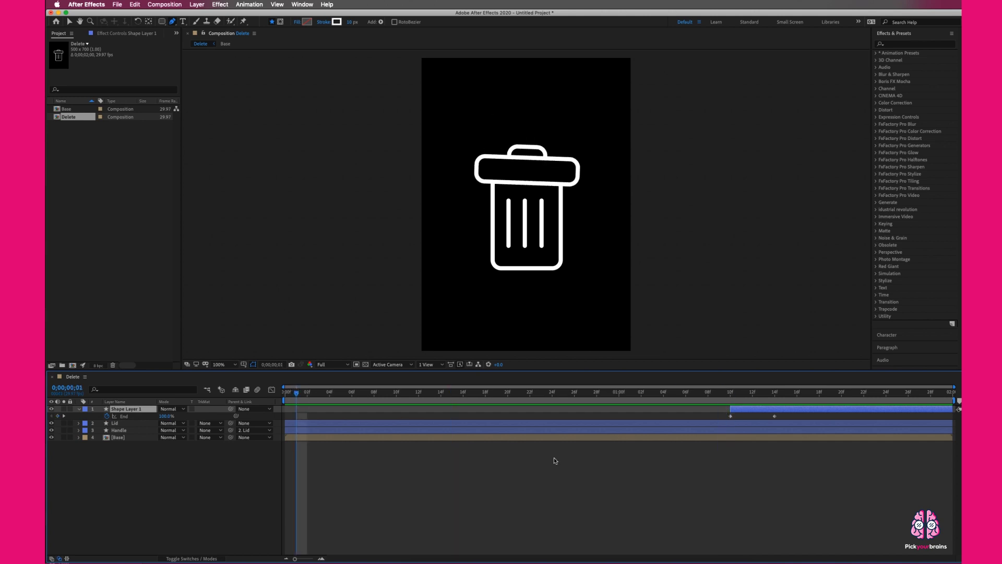
key("space")
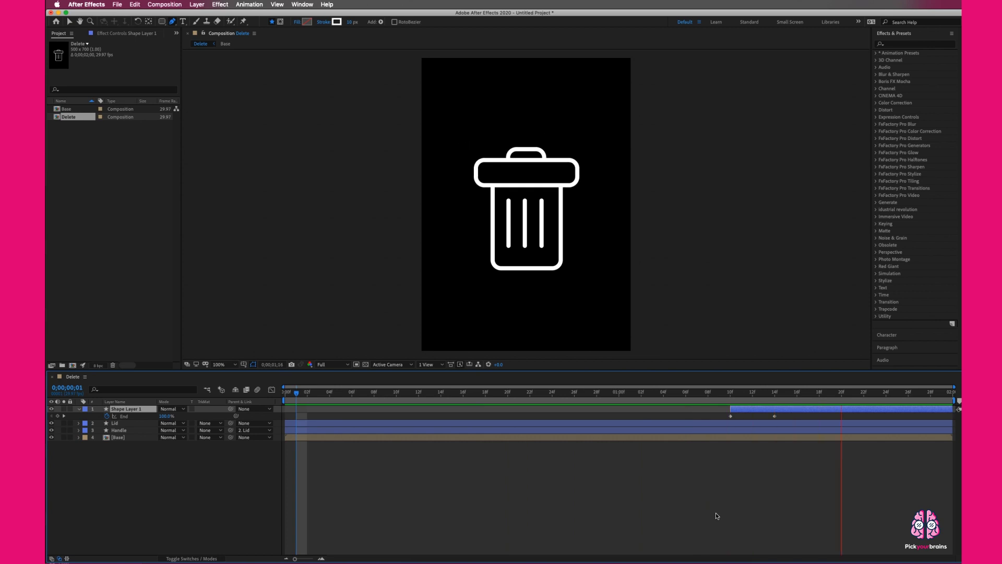
key("space")
left_click_drag(740, 393, 732, 394)
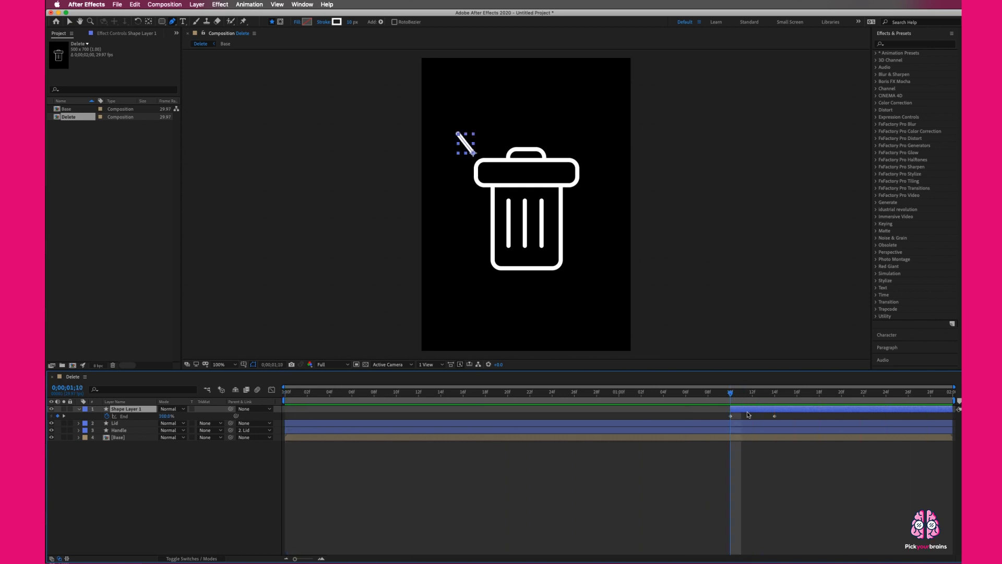
Duplicate Shape Layer 1 and set the copy's Rotation to -53° so its line lies horizontally
left_click(78, 410)
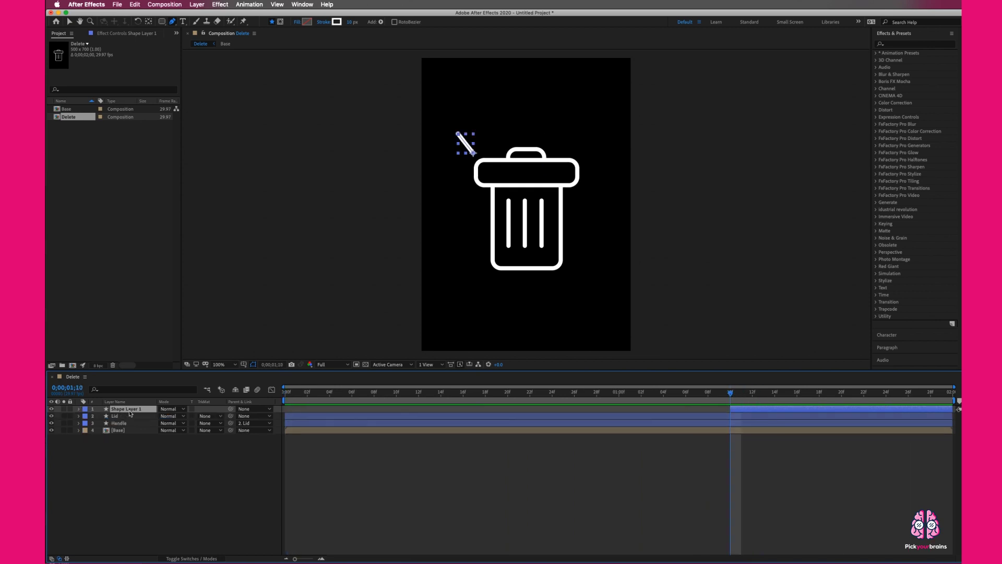
key("super+d")
key("r")
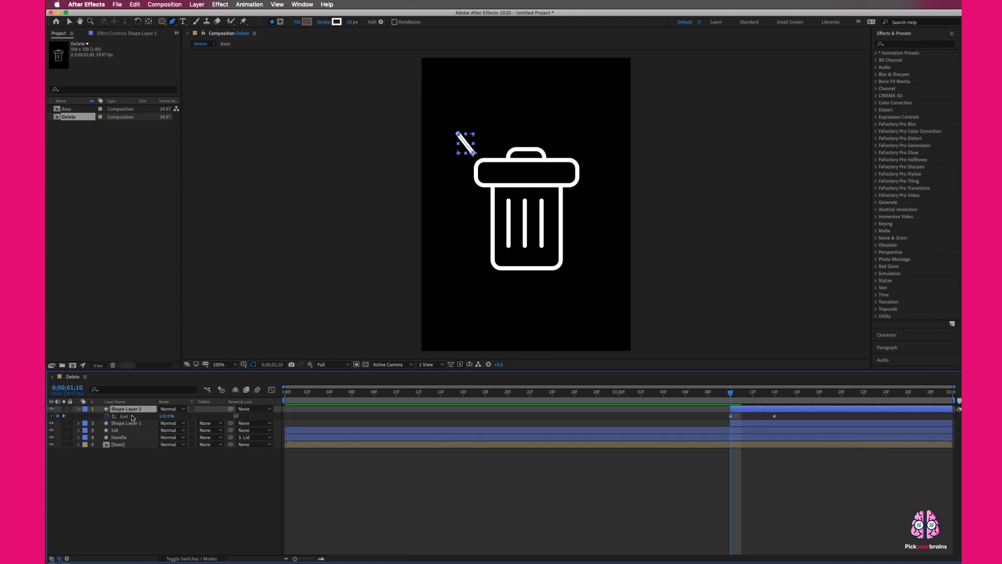
left_click_drag(170, 417, 150, 418)
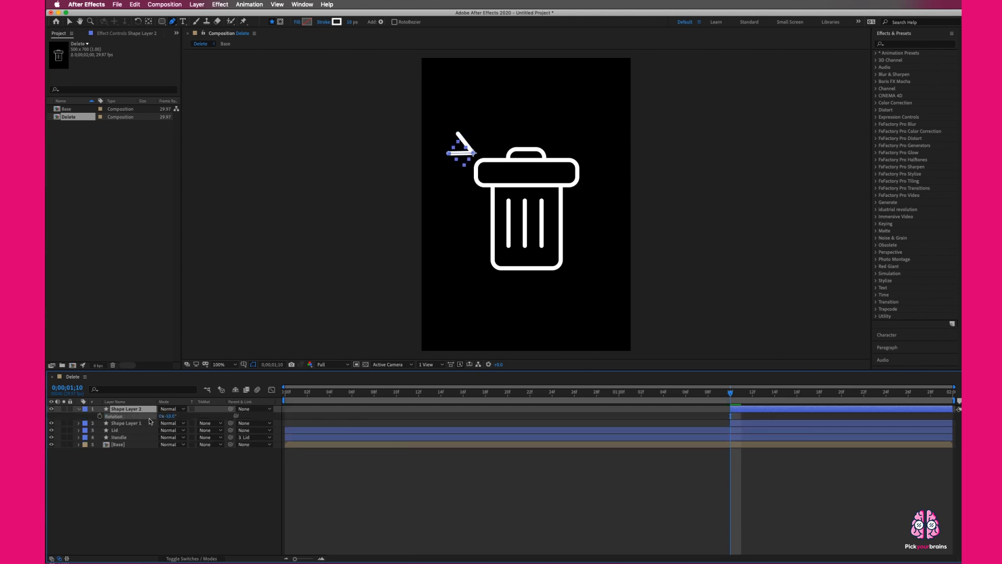
Move Shape Layer 2's line about 32 px down and 20 px left, placing it beside the lid
key("shift+Down")
key("shift+Down")
key("shift+Down")
key("shift+Left")
key("shift+Left")
key("Down")
key("Down")
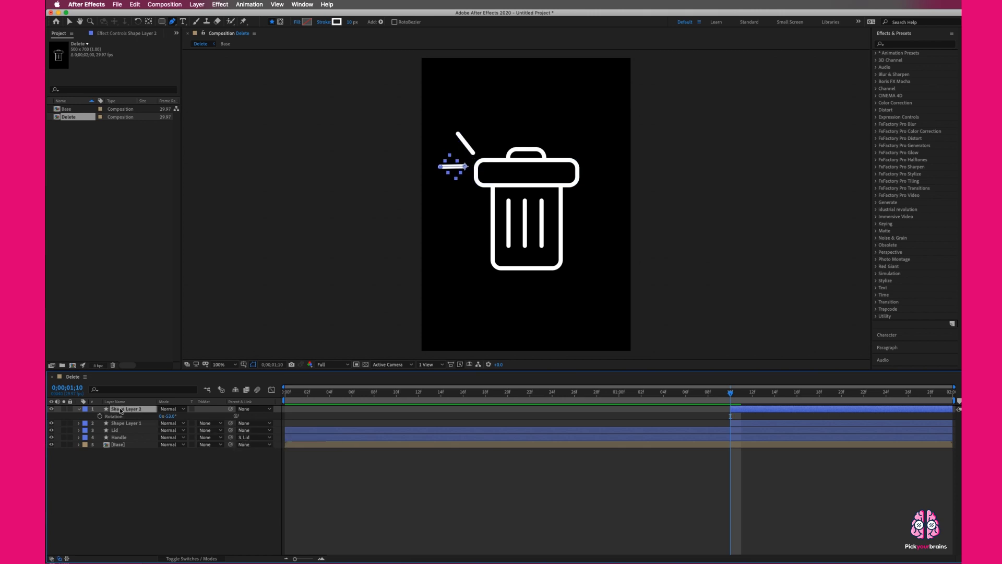
Duplicate Shape Layer 2 and move the copy down below the horizontal spark line
key("super+d")
key("shift+Down")
key("shift+Down")
key("shift+Down")
key("shift+Down")
key("shift+Down")
key("shift+Down")
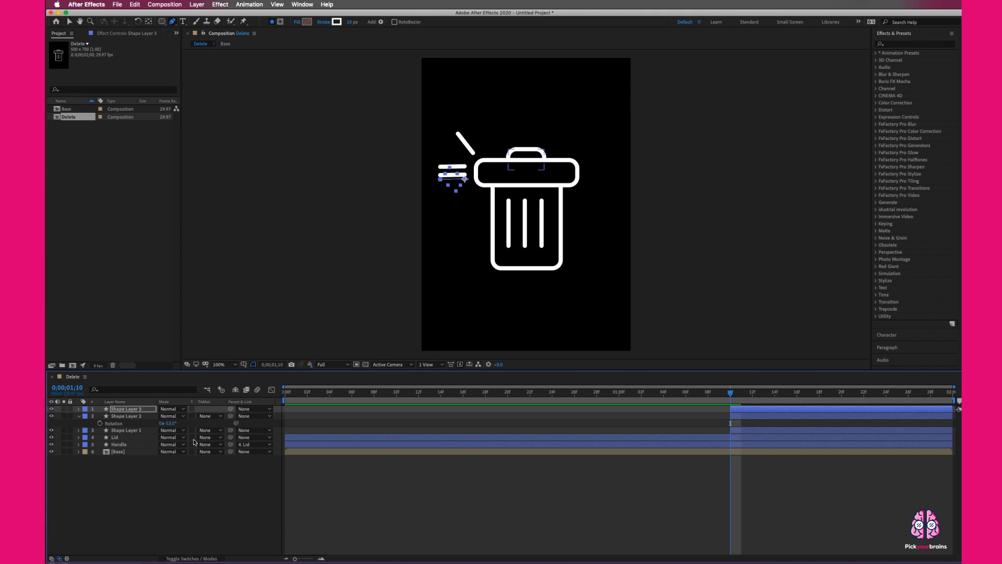
Set Shape Layer 3's Rotation to -91° and move it up closer to the horizontal spark line
key("r")
left_click_drag(168, 416, 156, 417)
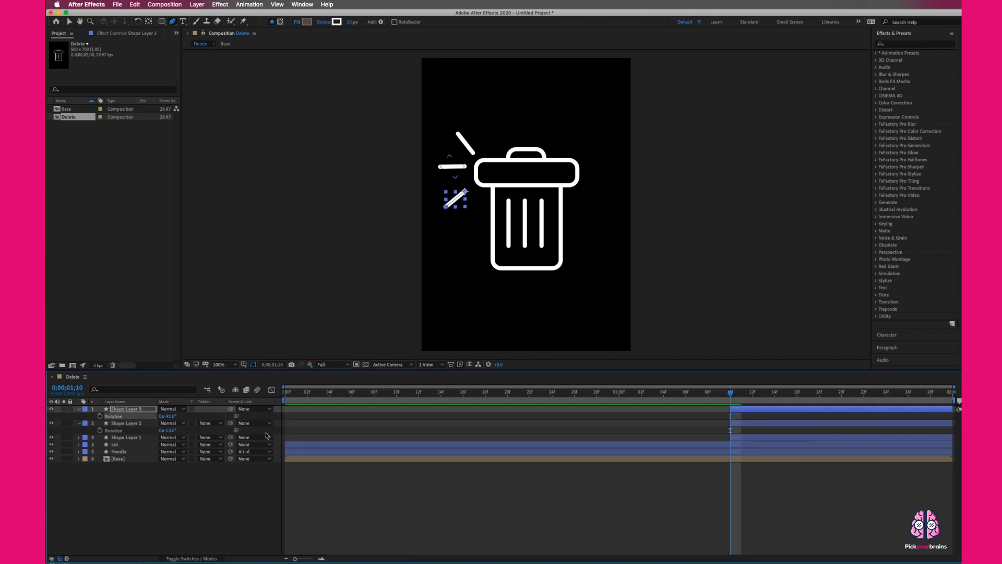
key("Up")
key("Up")
key("Up")
key("shift+Up")
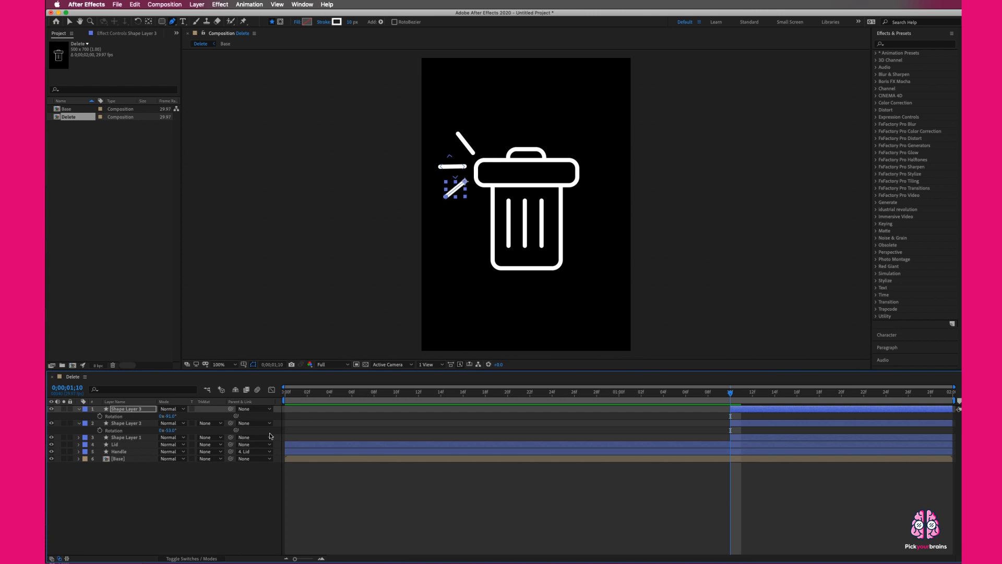
Move Shape Layer 1's line 20 px left to align it with the other two sparks
left_click(143, 438)
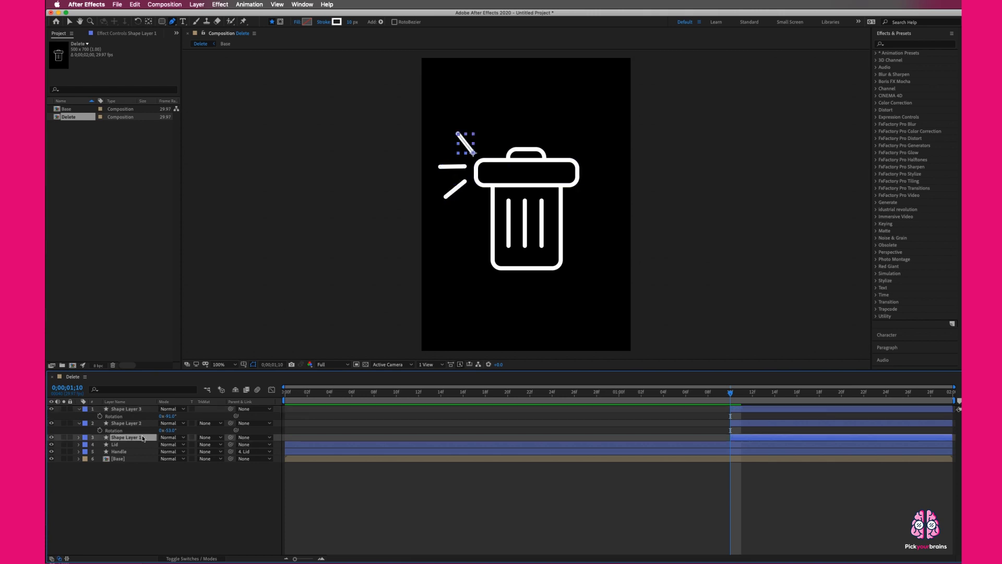
key("shift+Left")
key("shift+Left")
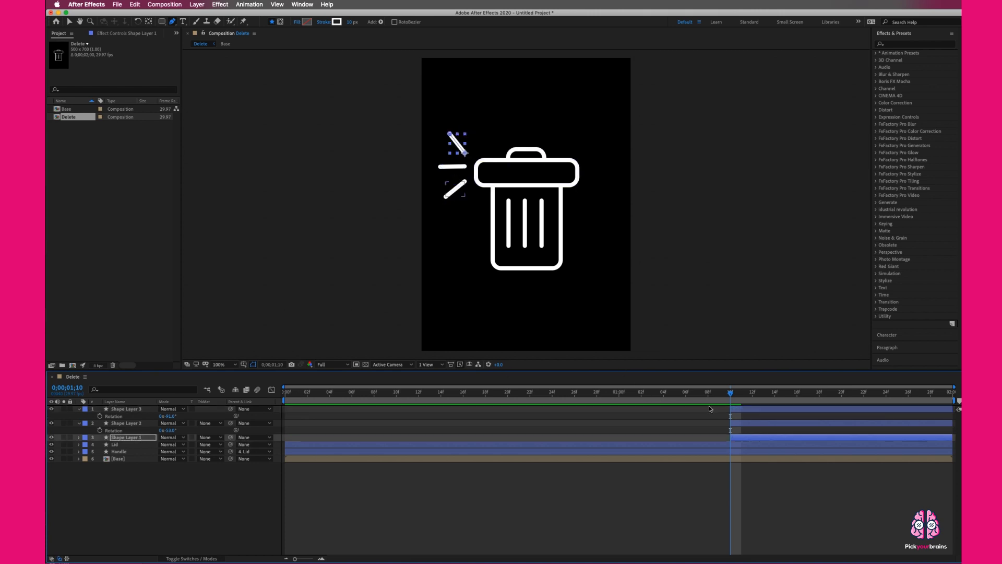
Preview the lid closing with all three sparks from 0;00;00;11 and collapse the properties of Shape Layers 2 and 3
left_click_drag(723, 395, 408, 395)
key("space")
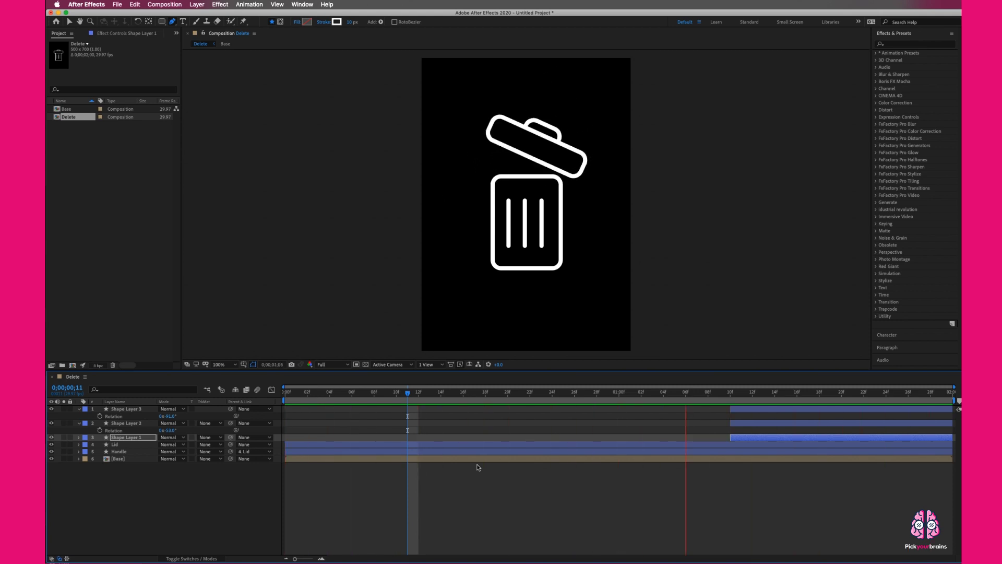
key("space")
left_click(79, 409)
left_click(78, 416)
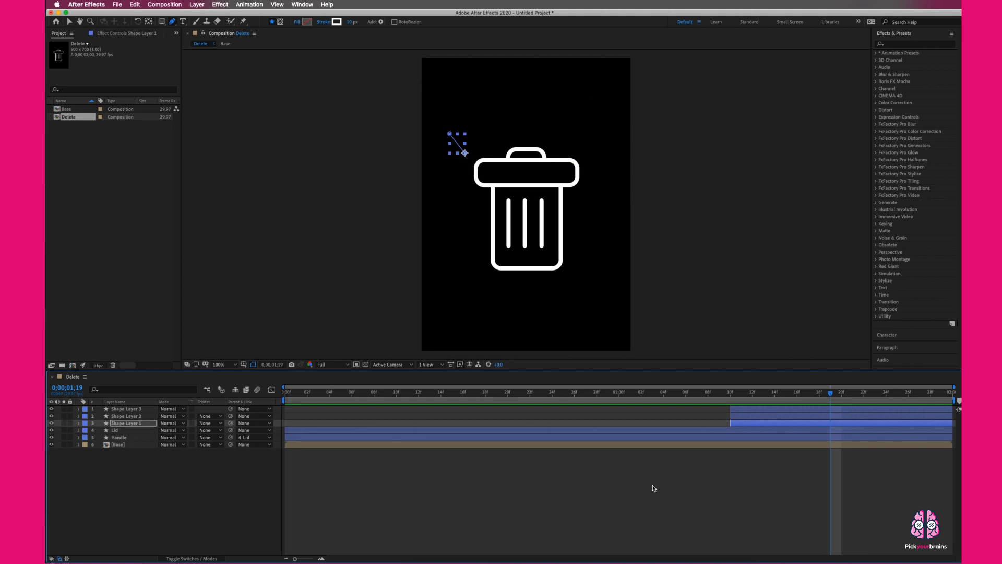
Add a Position keyframe to the Base layer at 0;00;01;10
left_click(129, 445)
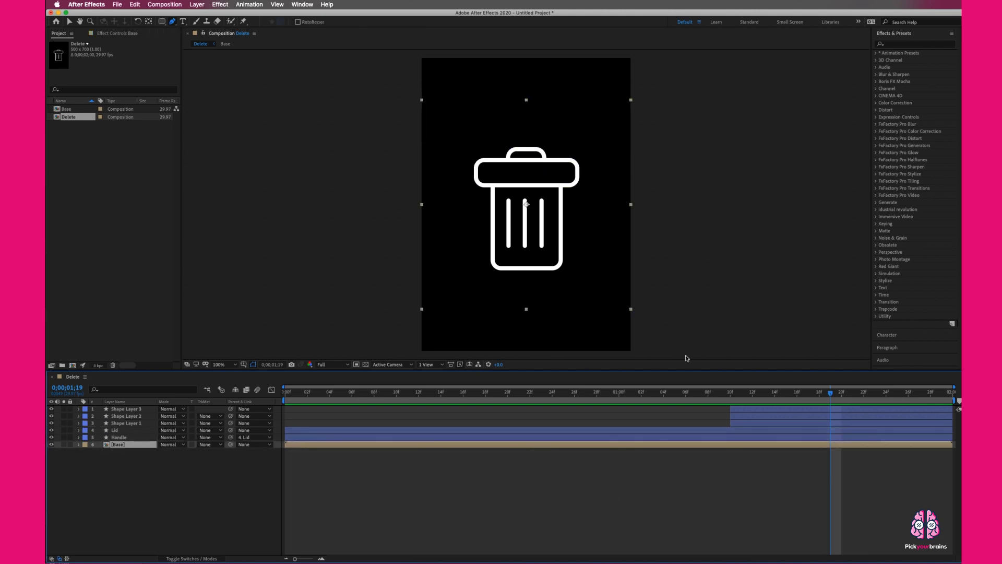
left_click_drag(837, 393, 730, 391)
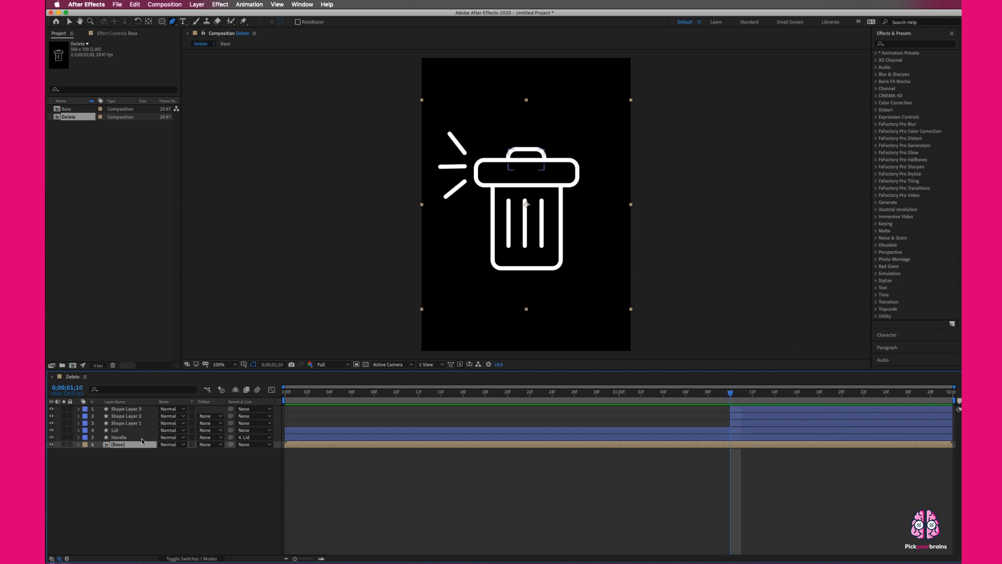
left_click(79, 445)
left_click(86, 452)
left_click(99, 465)
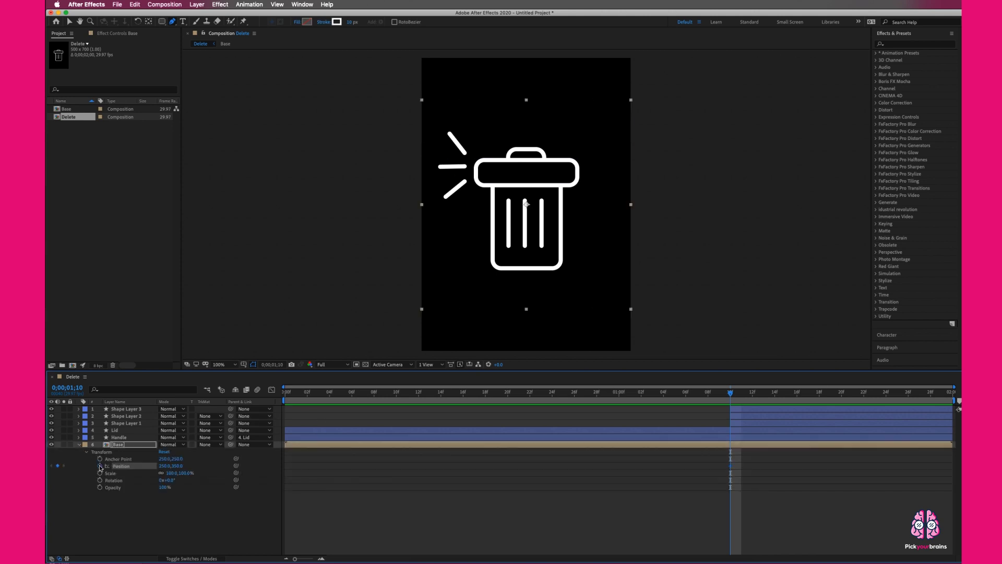
Shift the Base layer right to Position 257, 350 at 0;00;01;14
left_click_drag(731, 392, 775, 392)
left_click(69, 21)
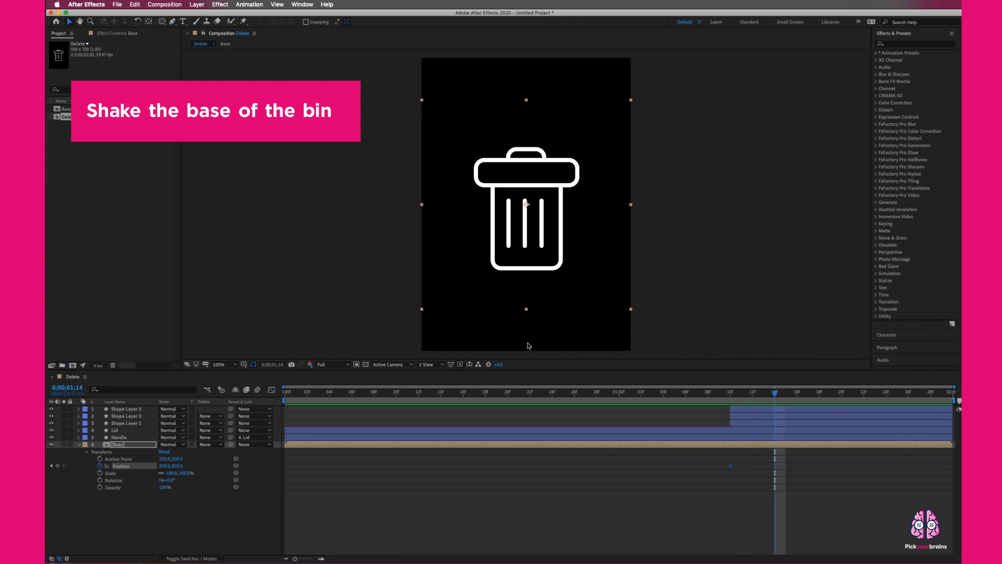
left_click(598, 371)
key("Right")
key("Right")
key("Right")
key("Right")
key("Right")
key("Right")
key("Right")
key("Right")
key("Right")
key("Right")
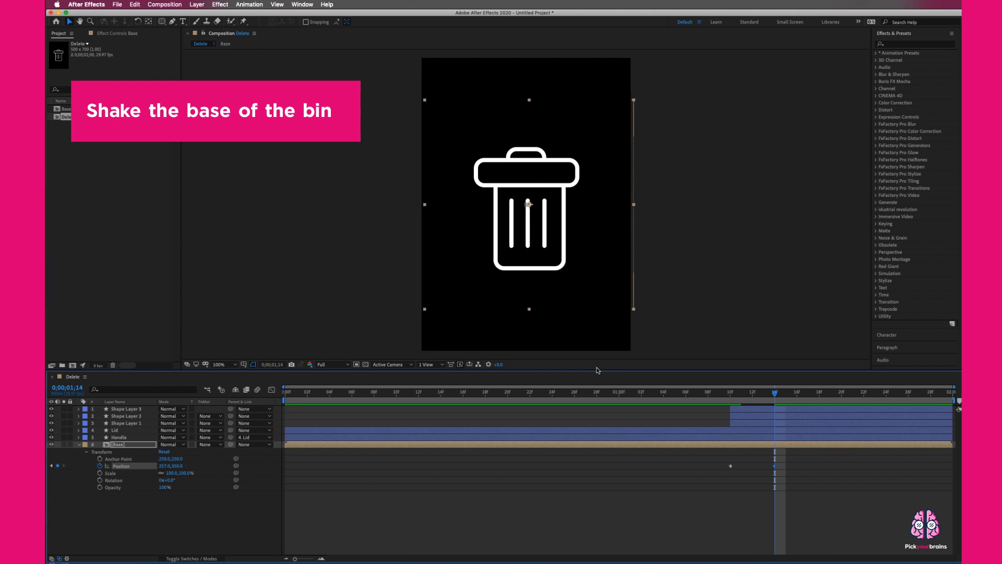
Shift the Base layer left to Position 244, 350 at 0;00;01;18
left_click_drag(774, 392, 818, 392)
key("Left")
key("Left")
key("Left")
key("Left")
key("Left")
key("Left")
key("Left")
key("Left")
key("Left")
key("Left")
key("Left")
key("Left")
key("Left")
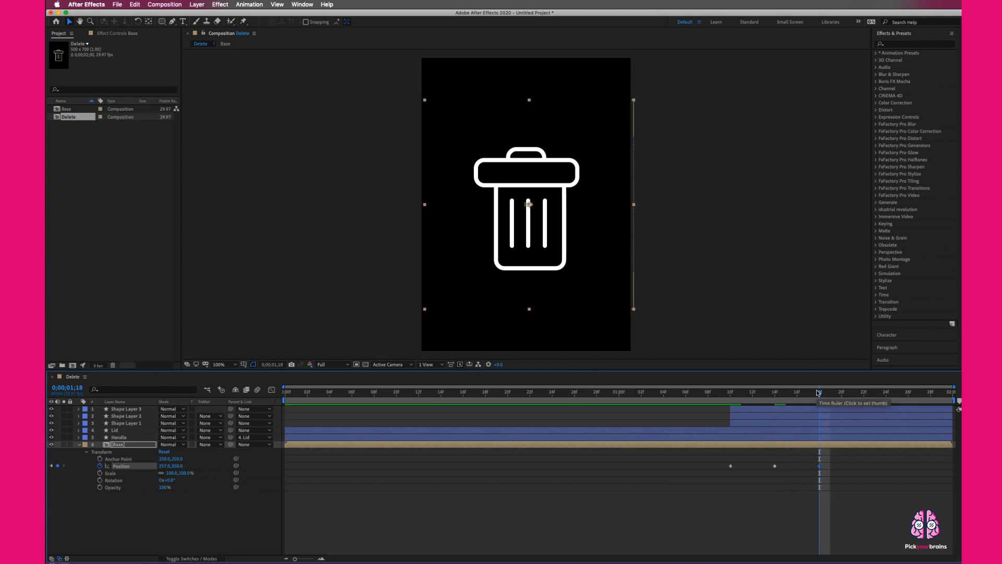
key("Left")
key("Left")
key("Left")
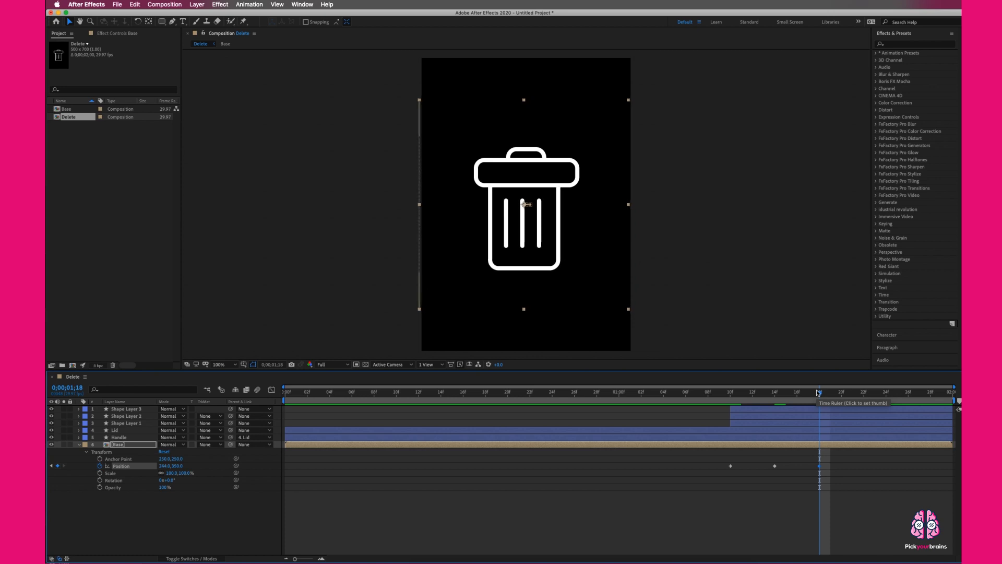
Nudge the Base layer back to the right at 0;00;01;21 to continue the shake
left_click_drag(817, 393, 850, 392)
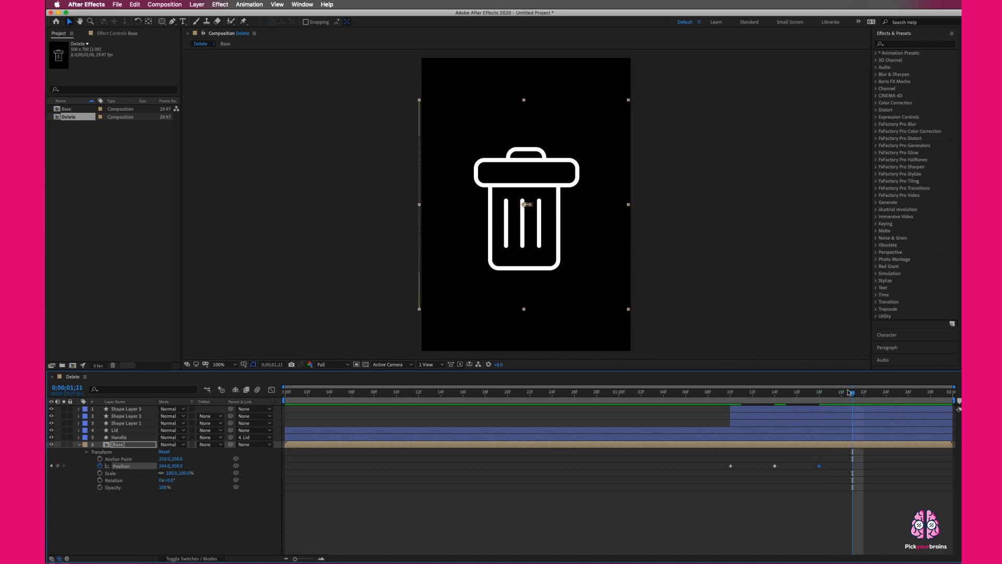
key("Right")
key("Right")
key("Right")
key("Right")
key("Right")
key("Right")
key("Right")
key("Right")
Nudge the Base layer left to Position 245, 350 at 0;00;01;23
left_click_drag(853, 393, 899, 396)
key("Left")
key("Left")
key("Left")
key("Left")
key("Left")
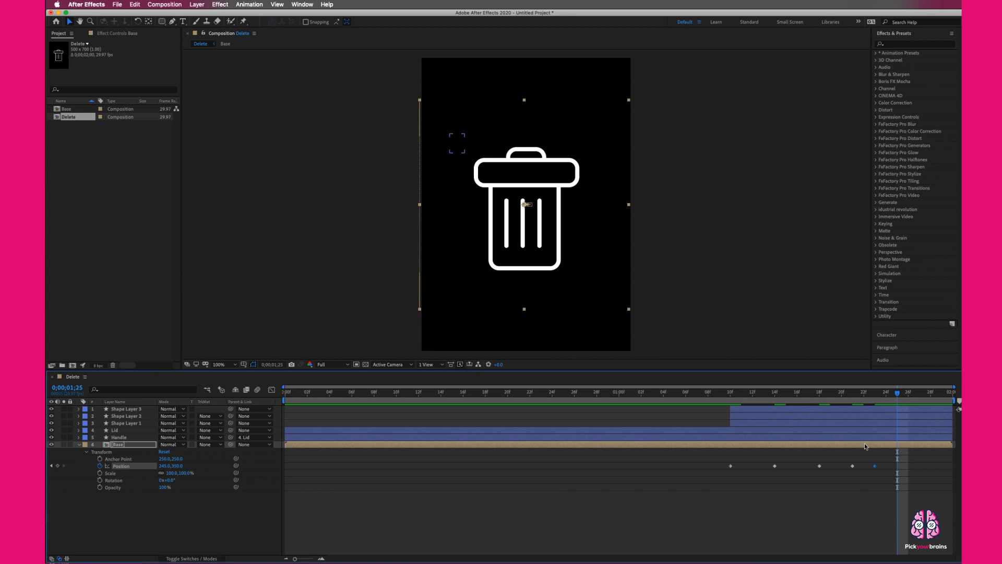
Copy the Base layer's first Position keyframe and paste it at 0;00;01;25 to return the bin to its original place
left_click(731, 466)
key("super+v")
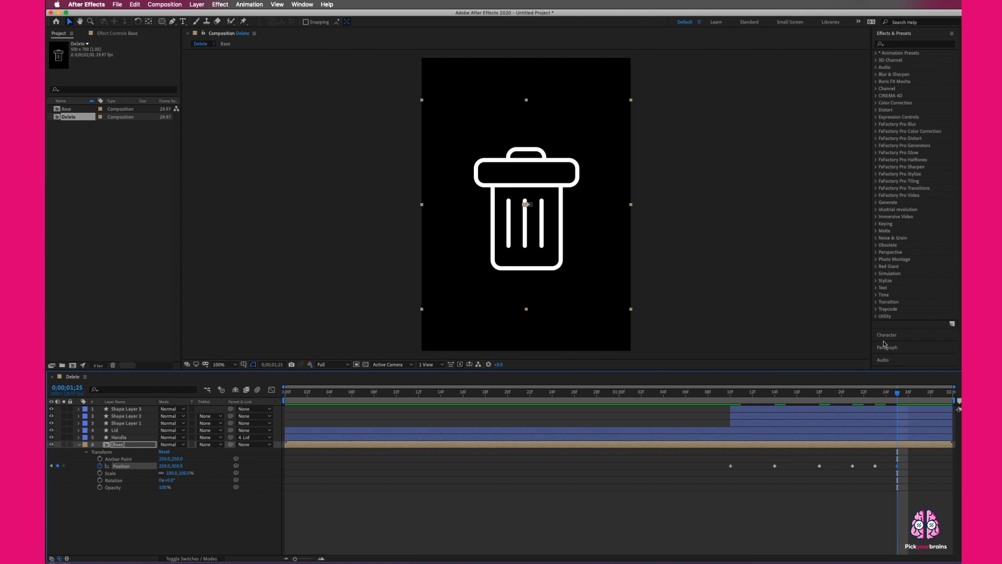
Preview the full animation with the shaking base from the start of the timeline
left_click_drag(899, 397, 957, 394)
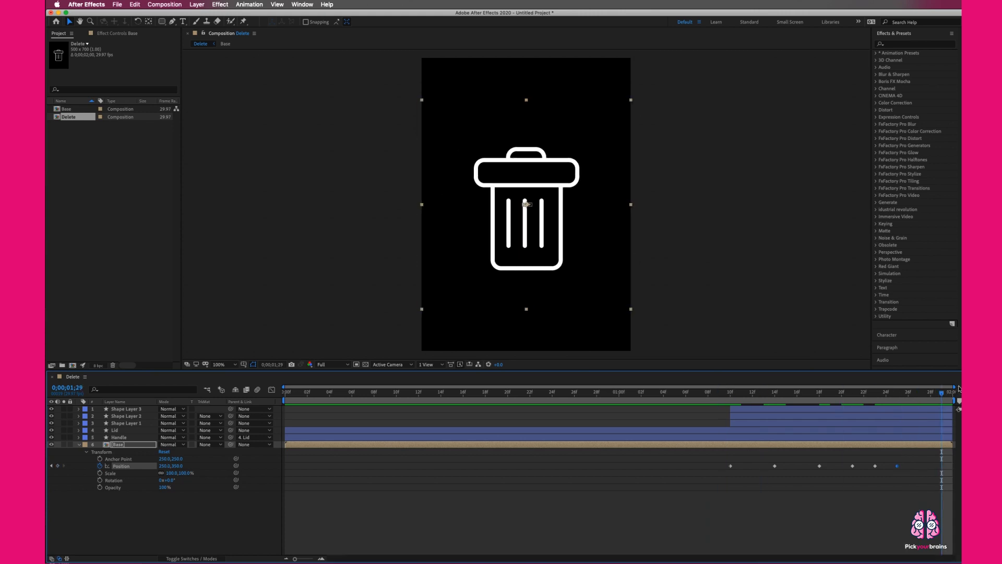
key("Home")
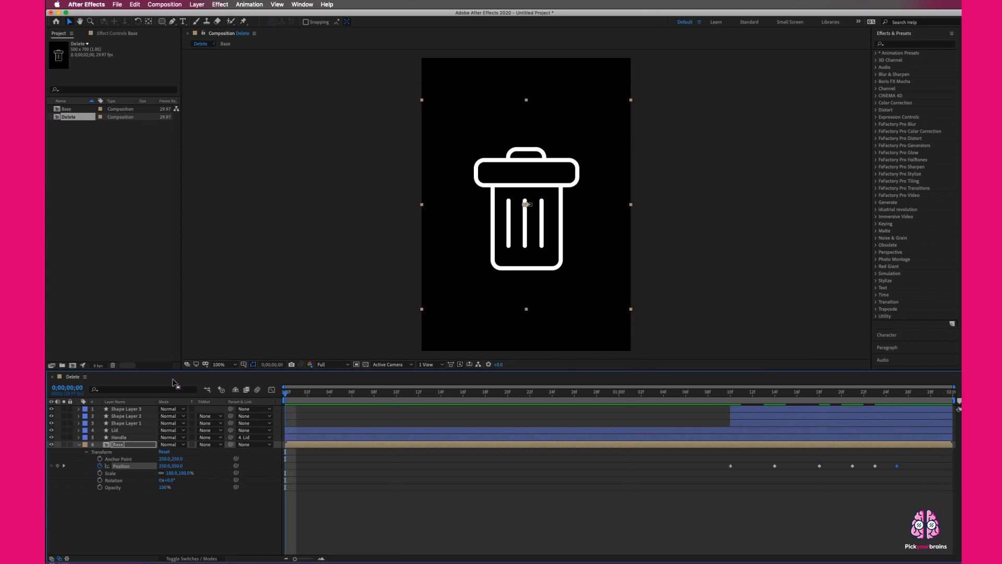
key("space")
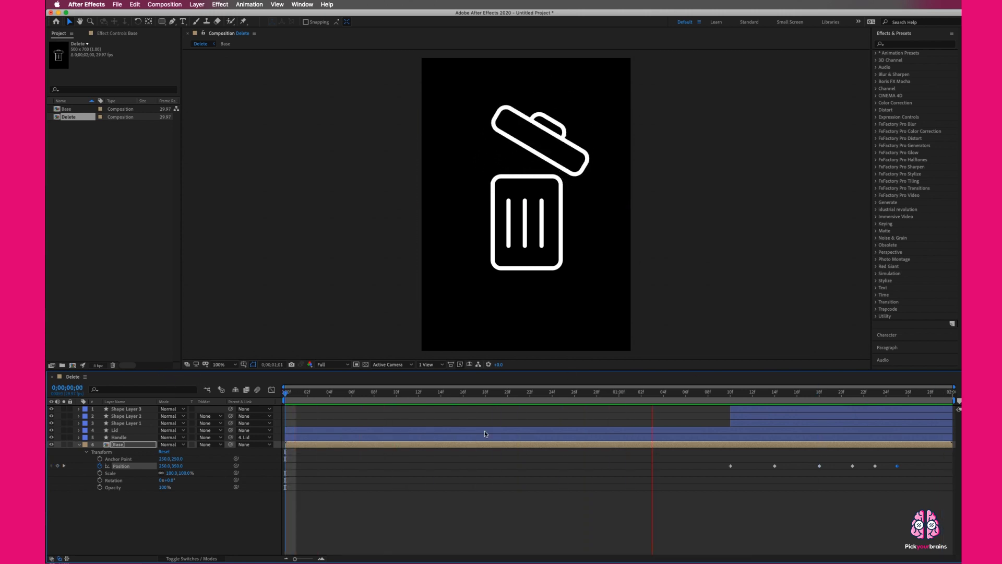